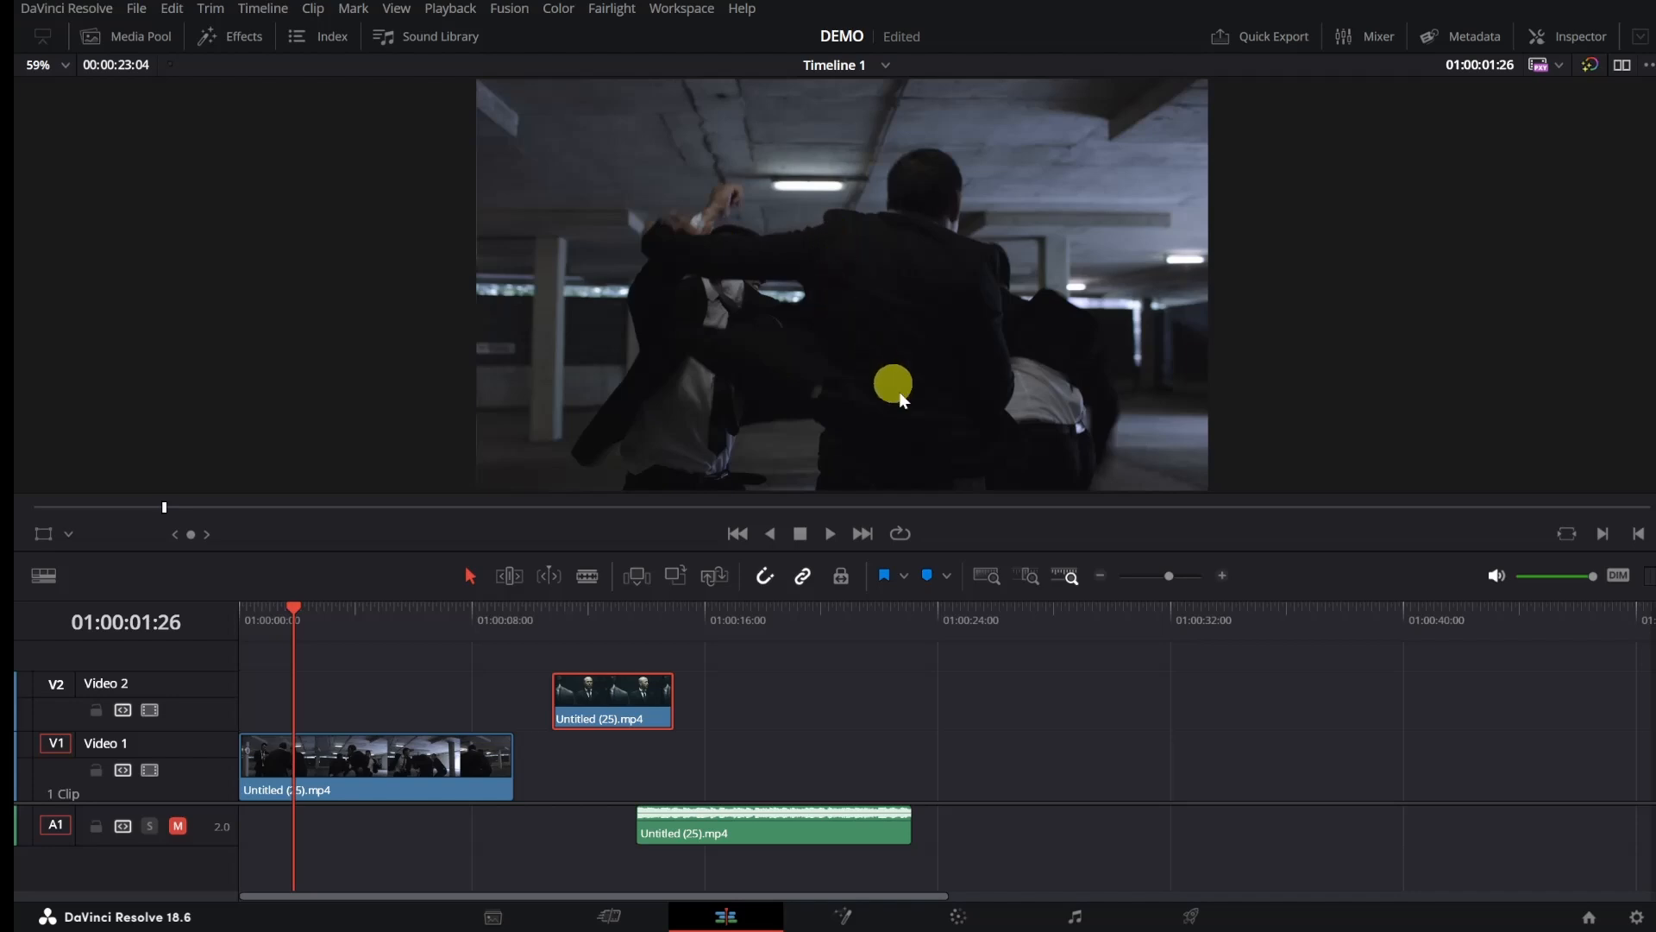
Step: Split the Video 1 clip at 01:00:01:26 with the blade tool and return to the selection tool
click(1224, 571)
click(1224, 571)
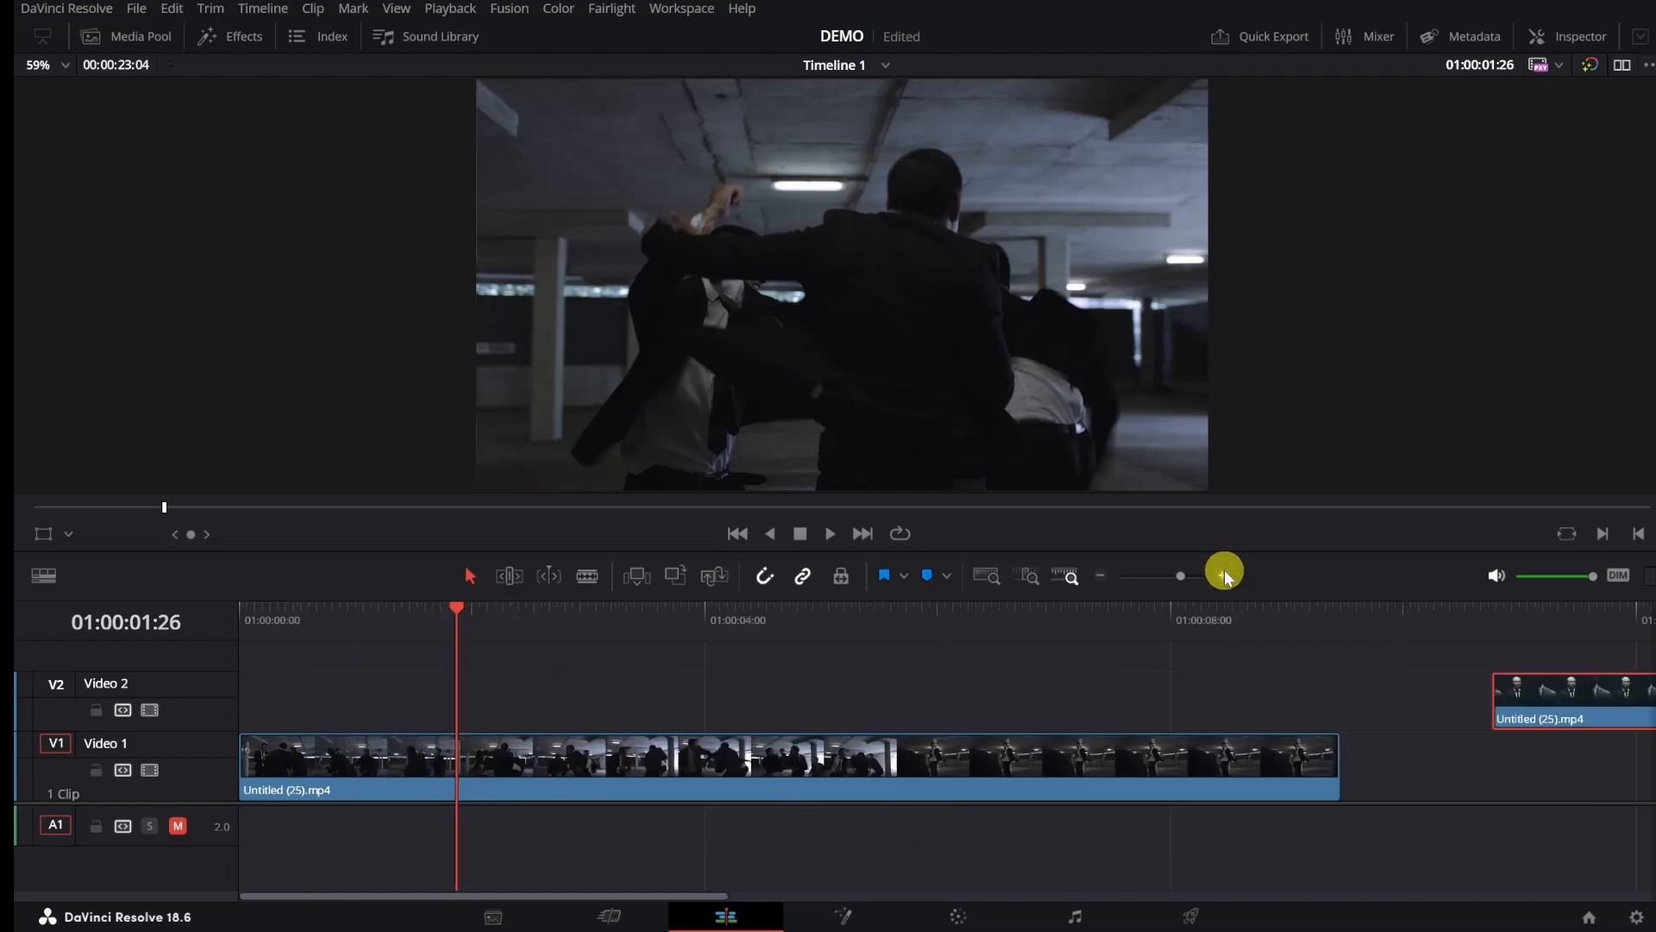
click(1224, 571)
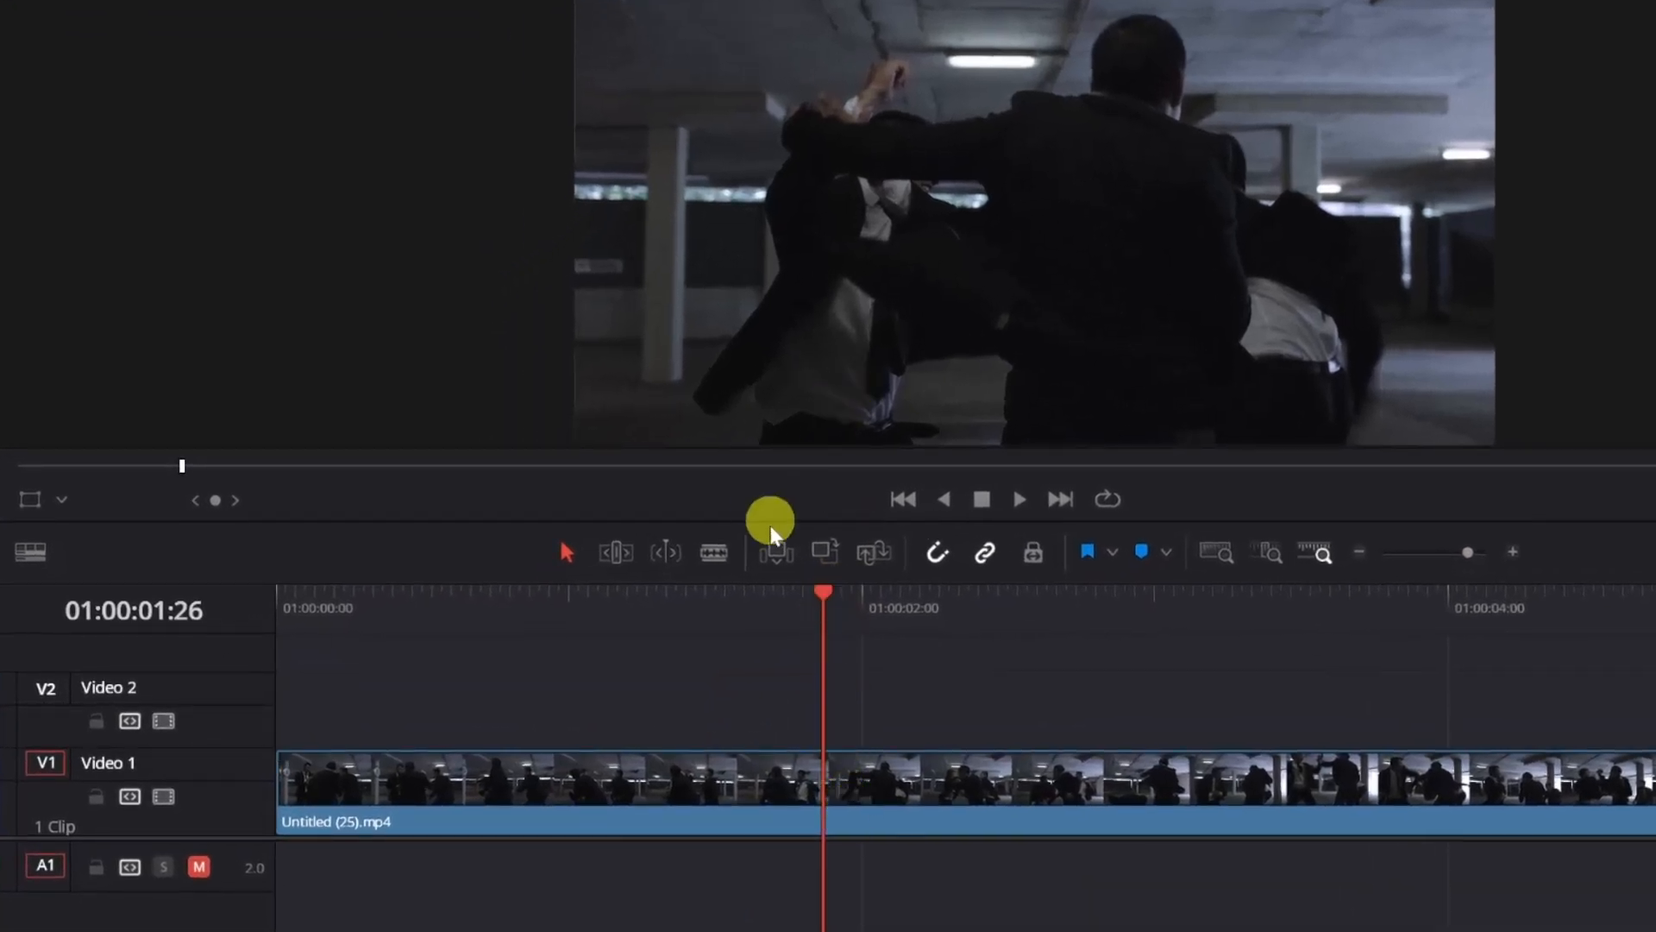
click(713, 553)
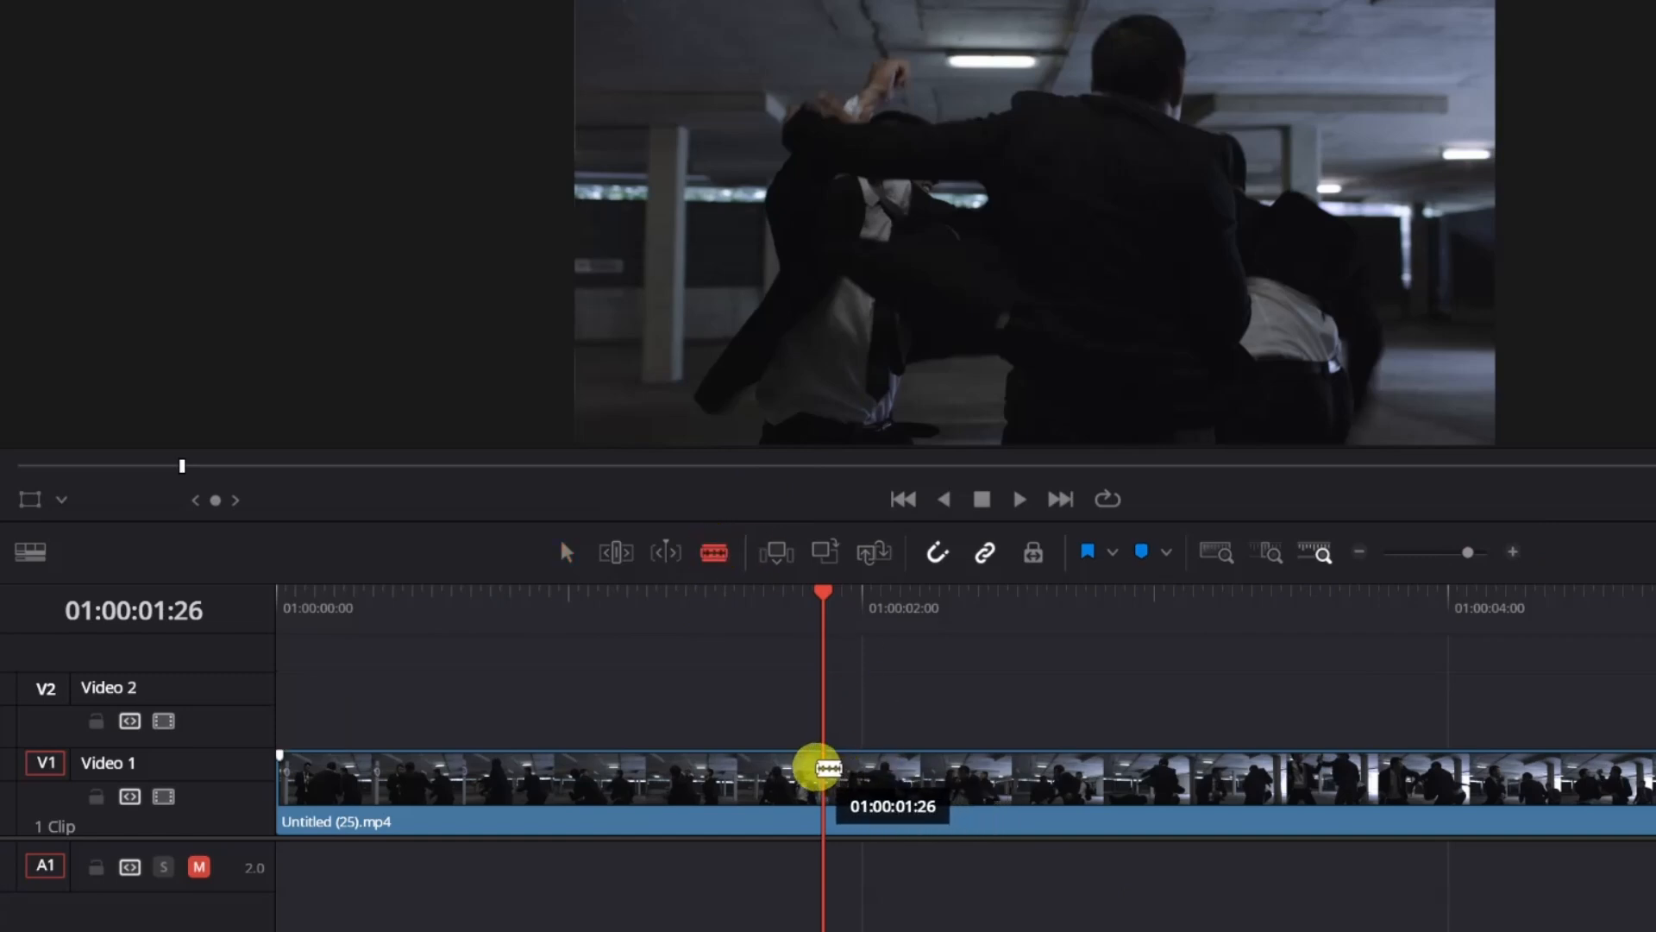
click(826, 768)
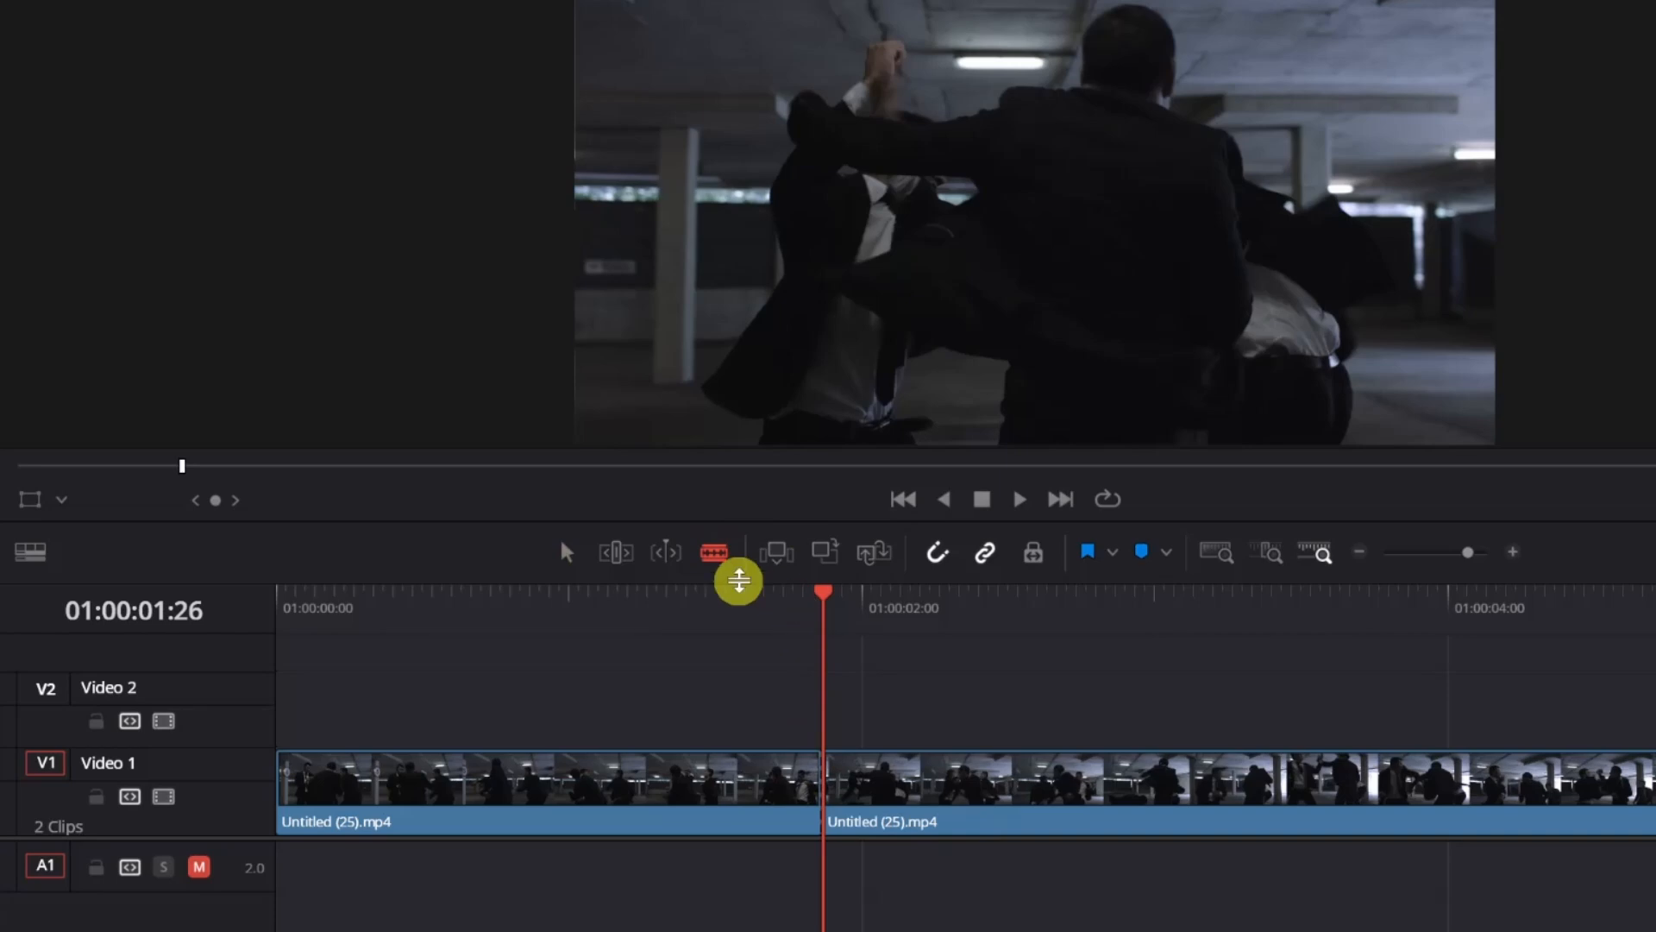
click(565, 551)
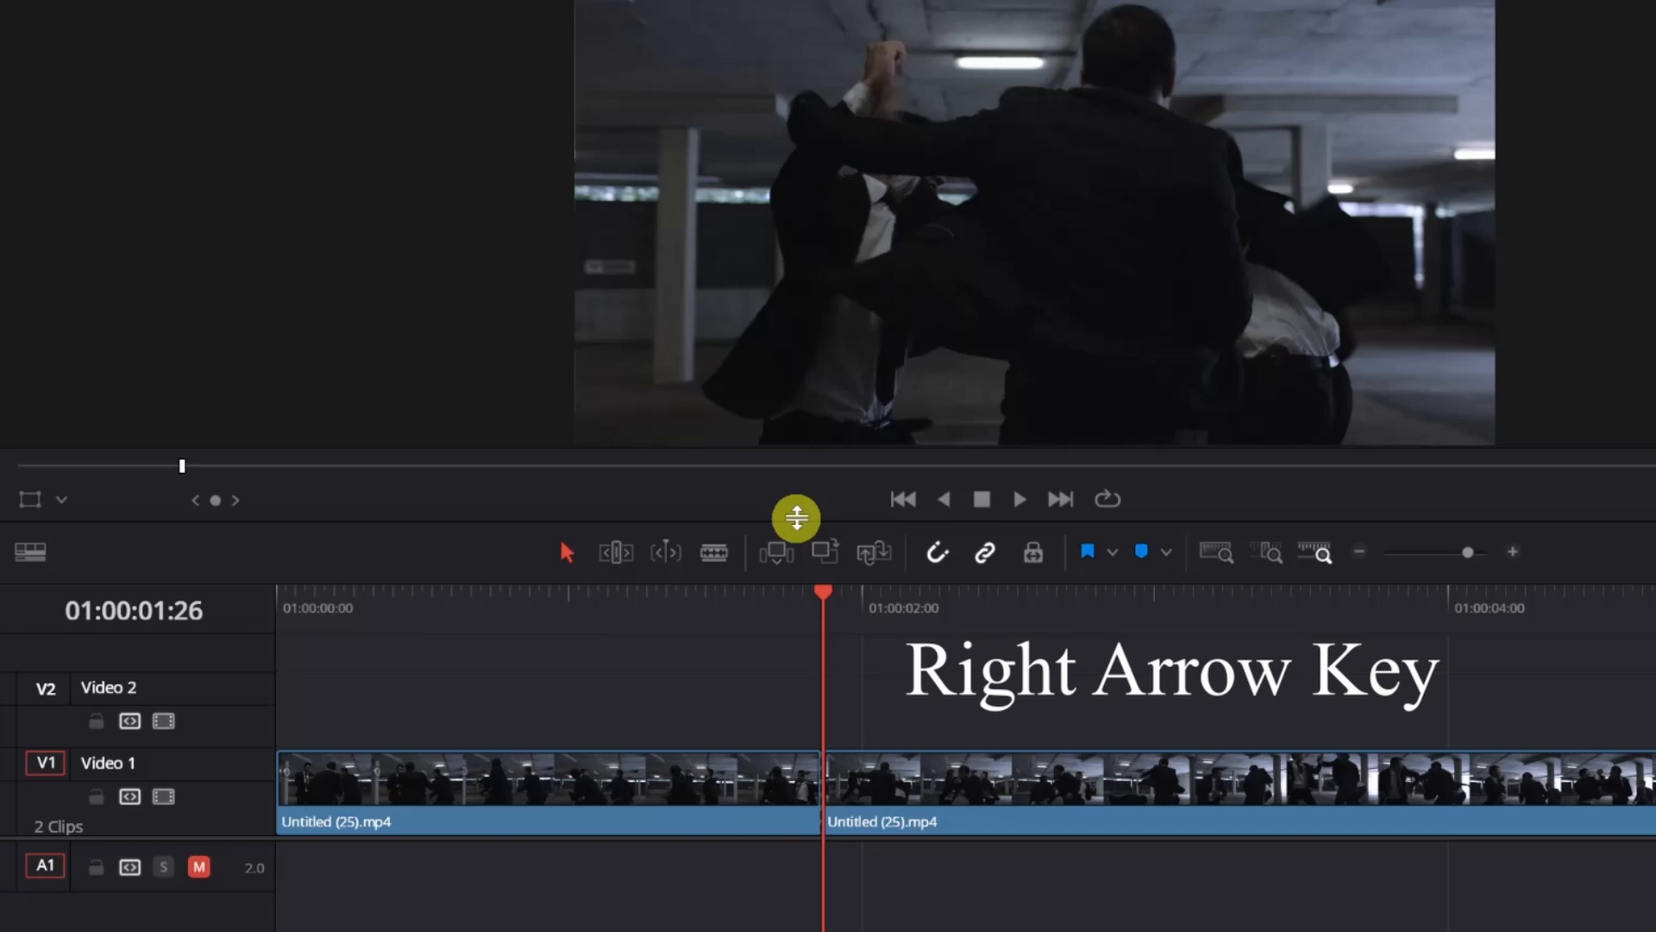
Step: Advance one frame and split the Video 1 clip again at 01:00:01:27, isolating a one-frame clip
key(Right)
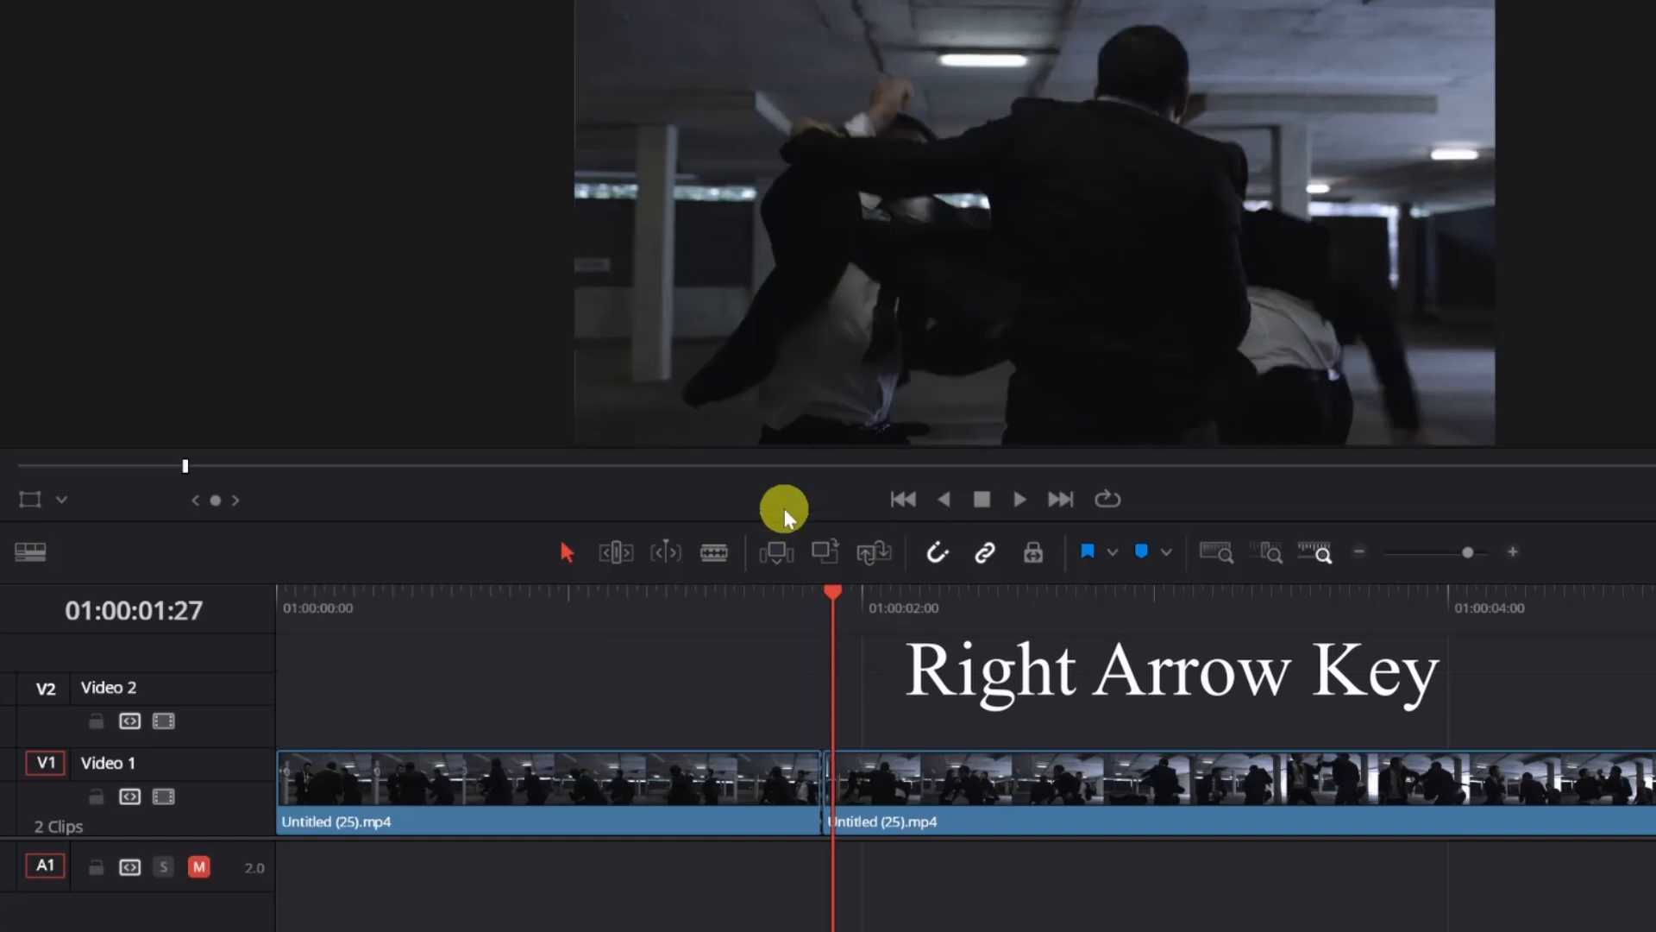
click(713, 554)
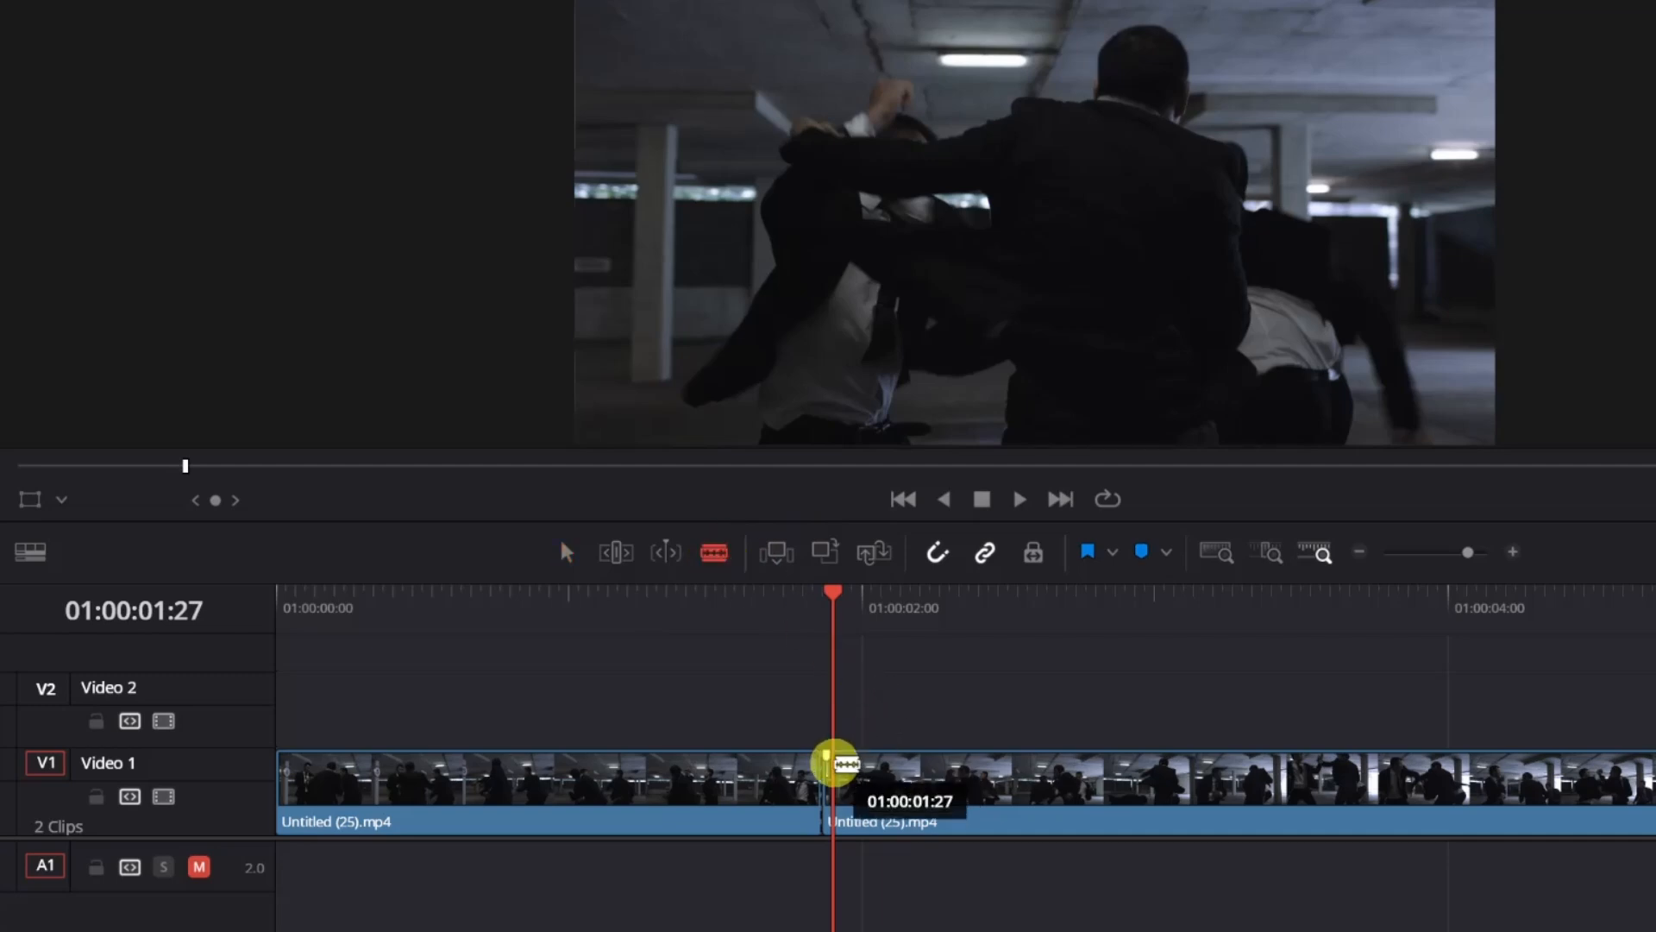
click(830, 767)
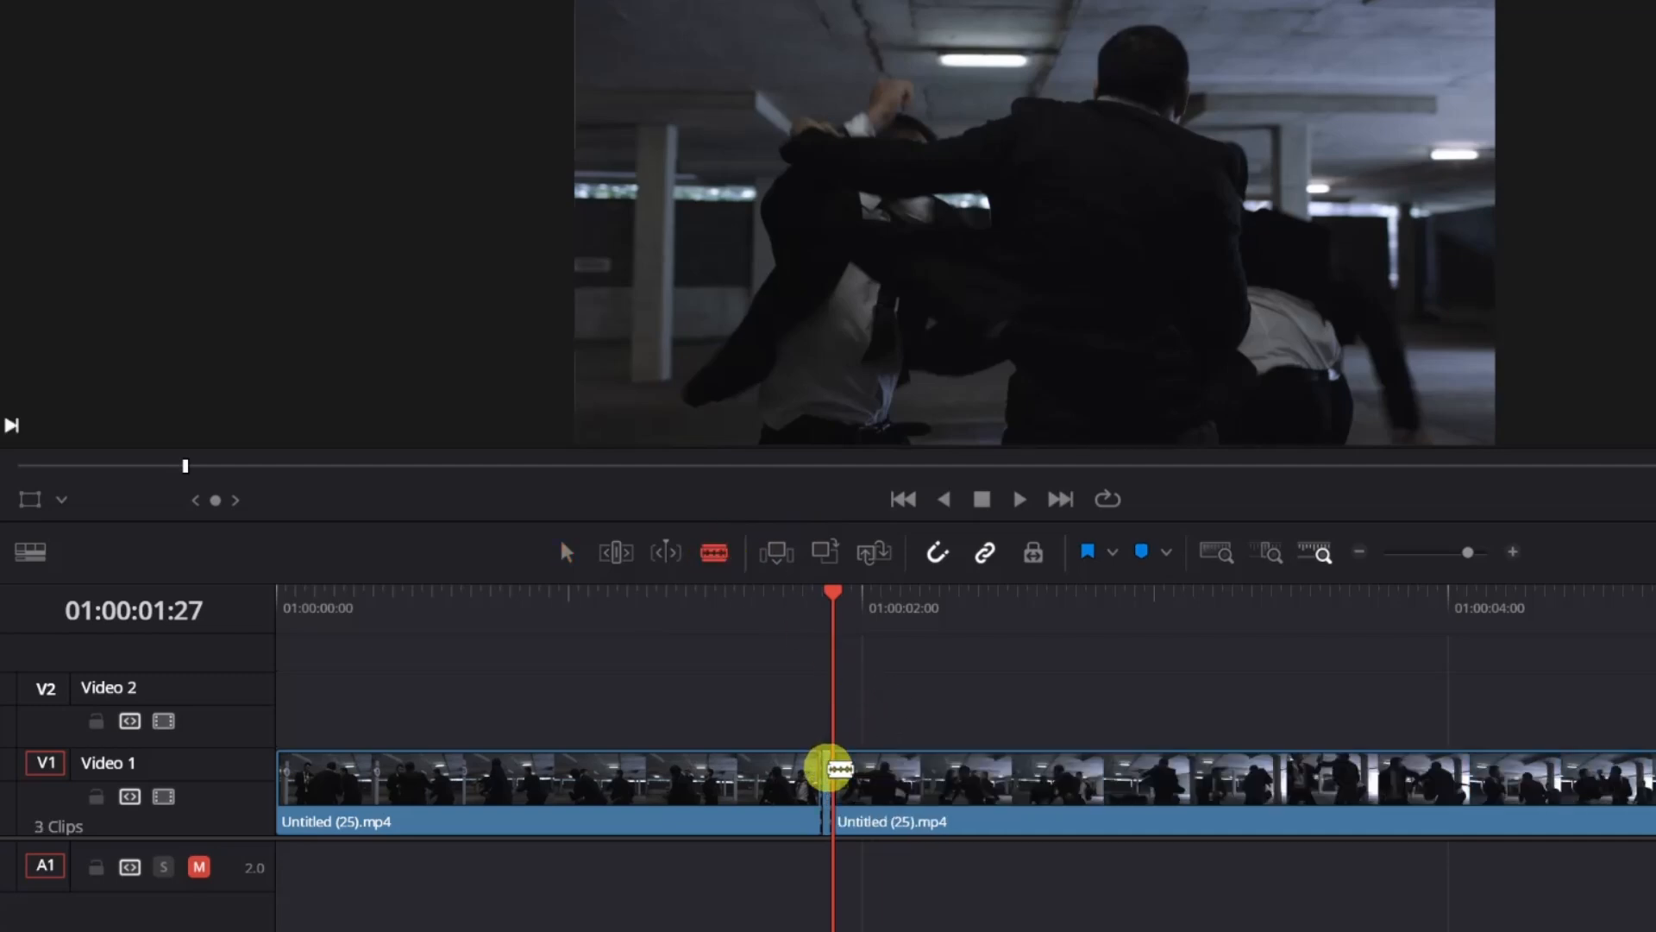
click(559, 550)
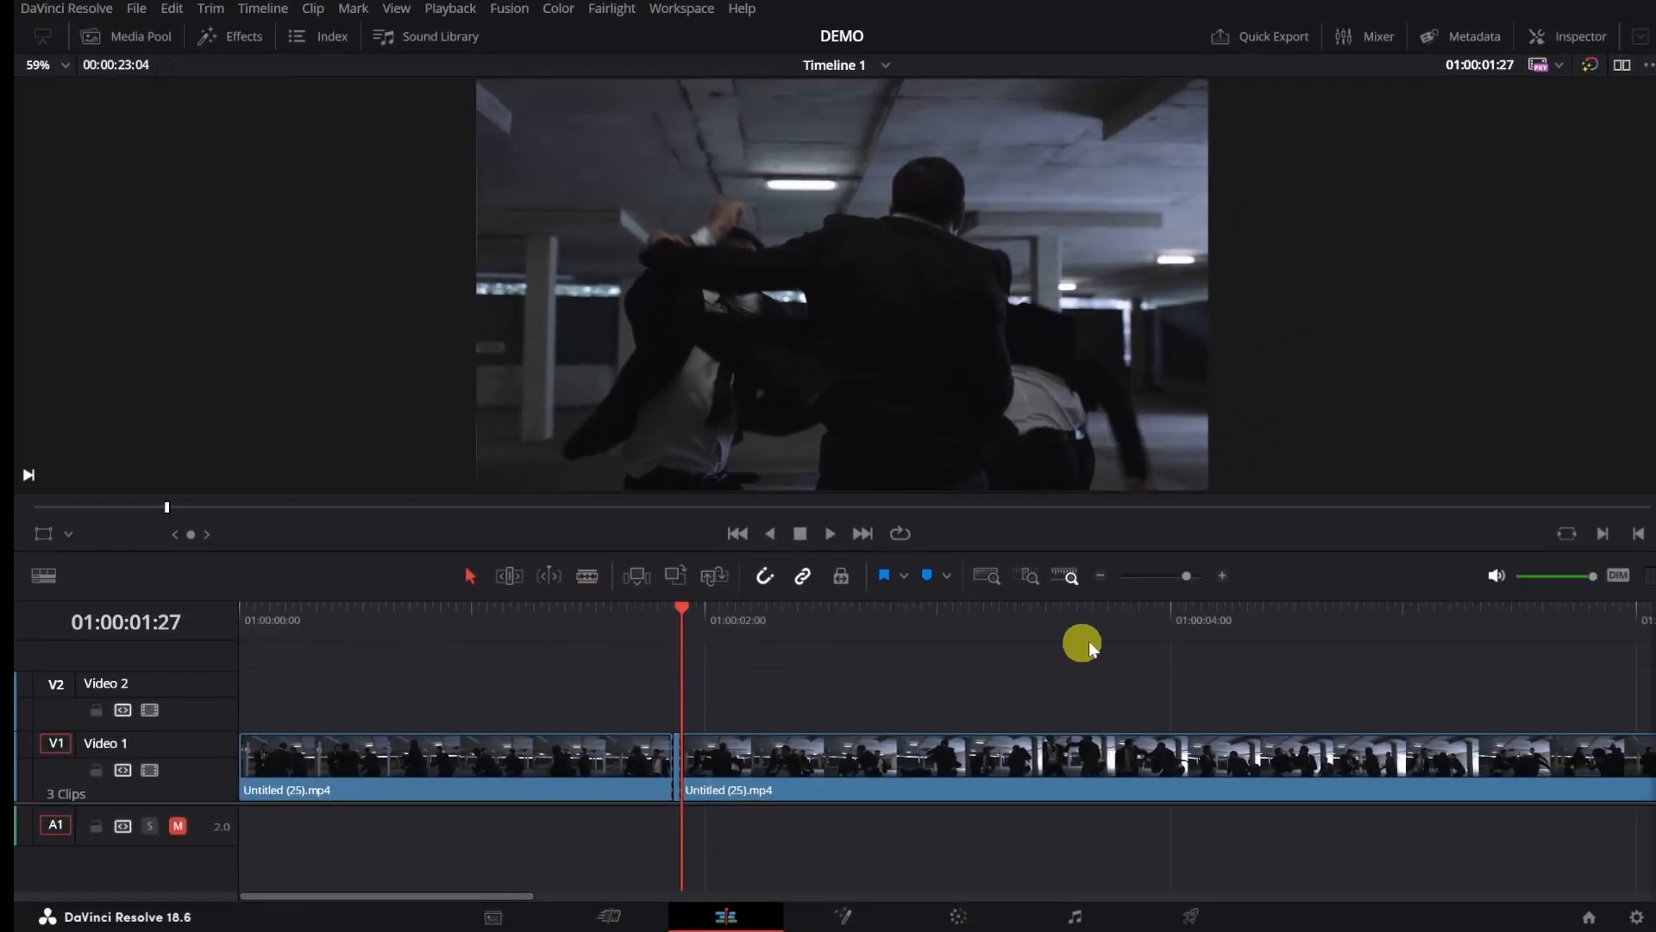
Step: Turn the one-frame clip between the two cuts into a freeze frame through its clip speed settings
click(1225, 575)
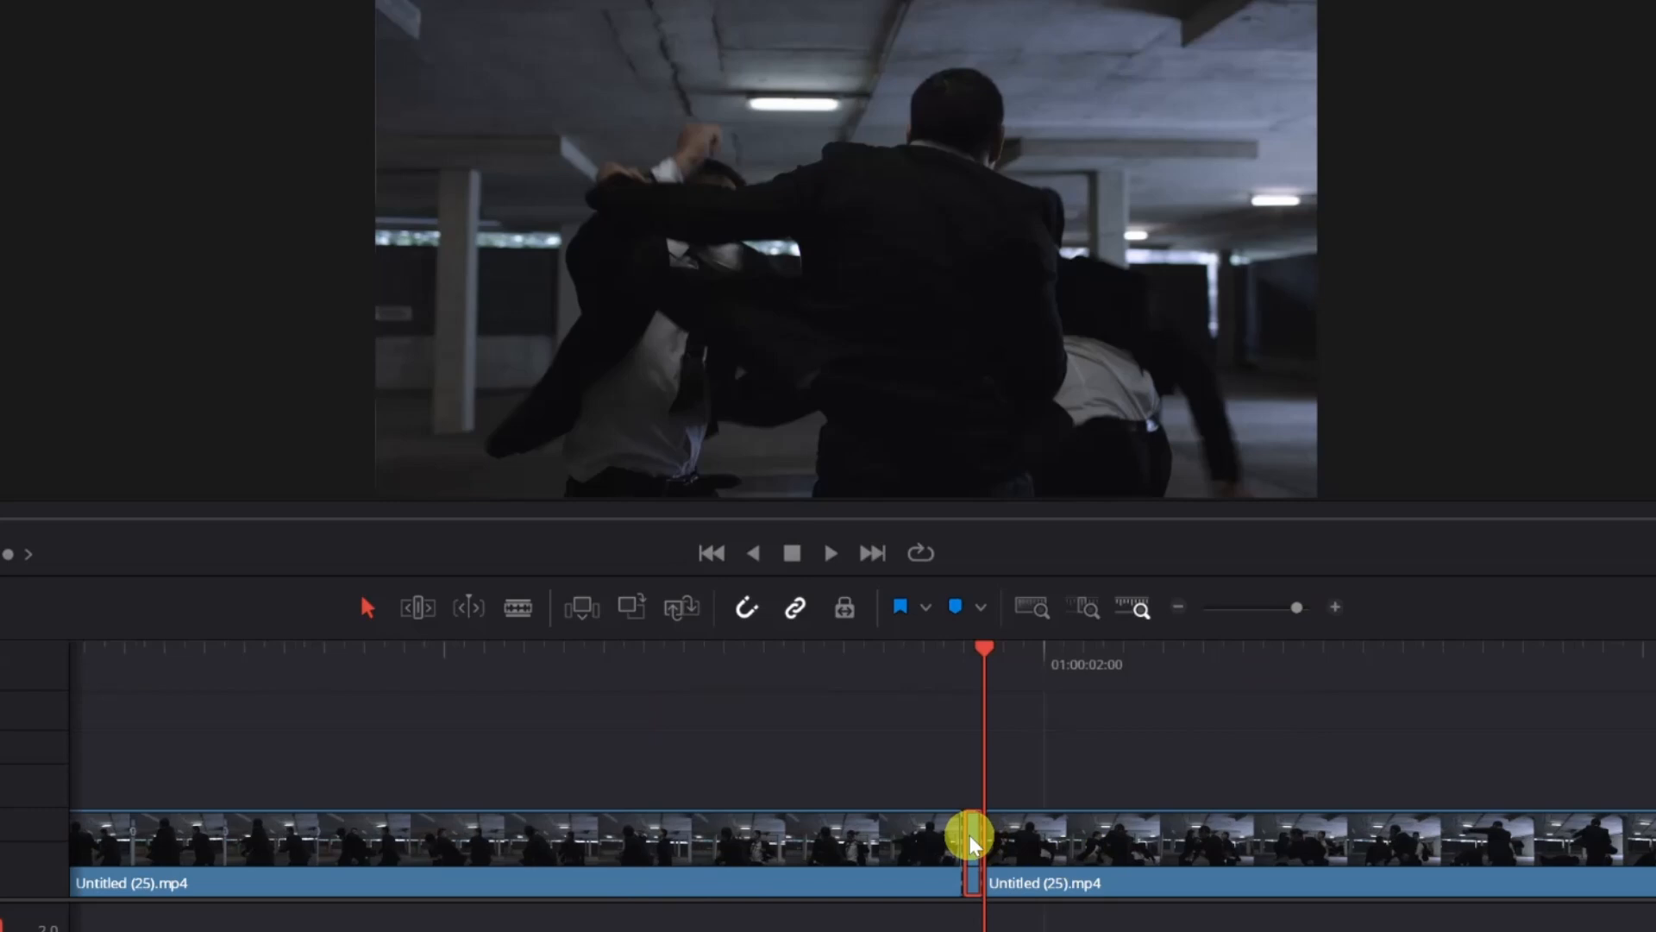
right_click(972, 844)
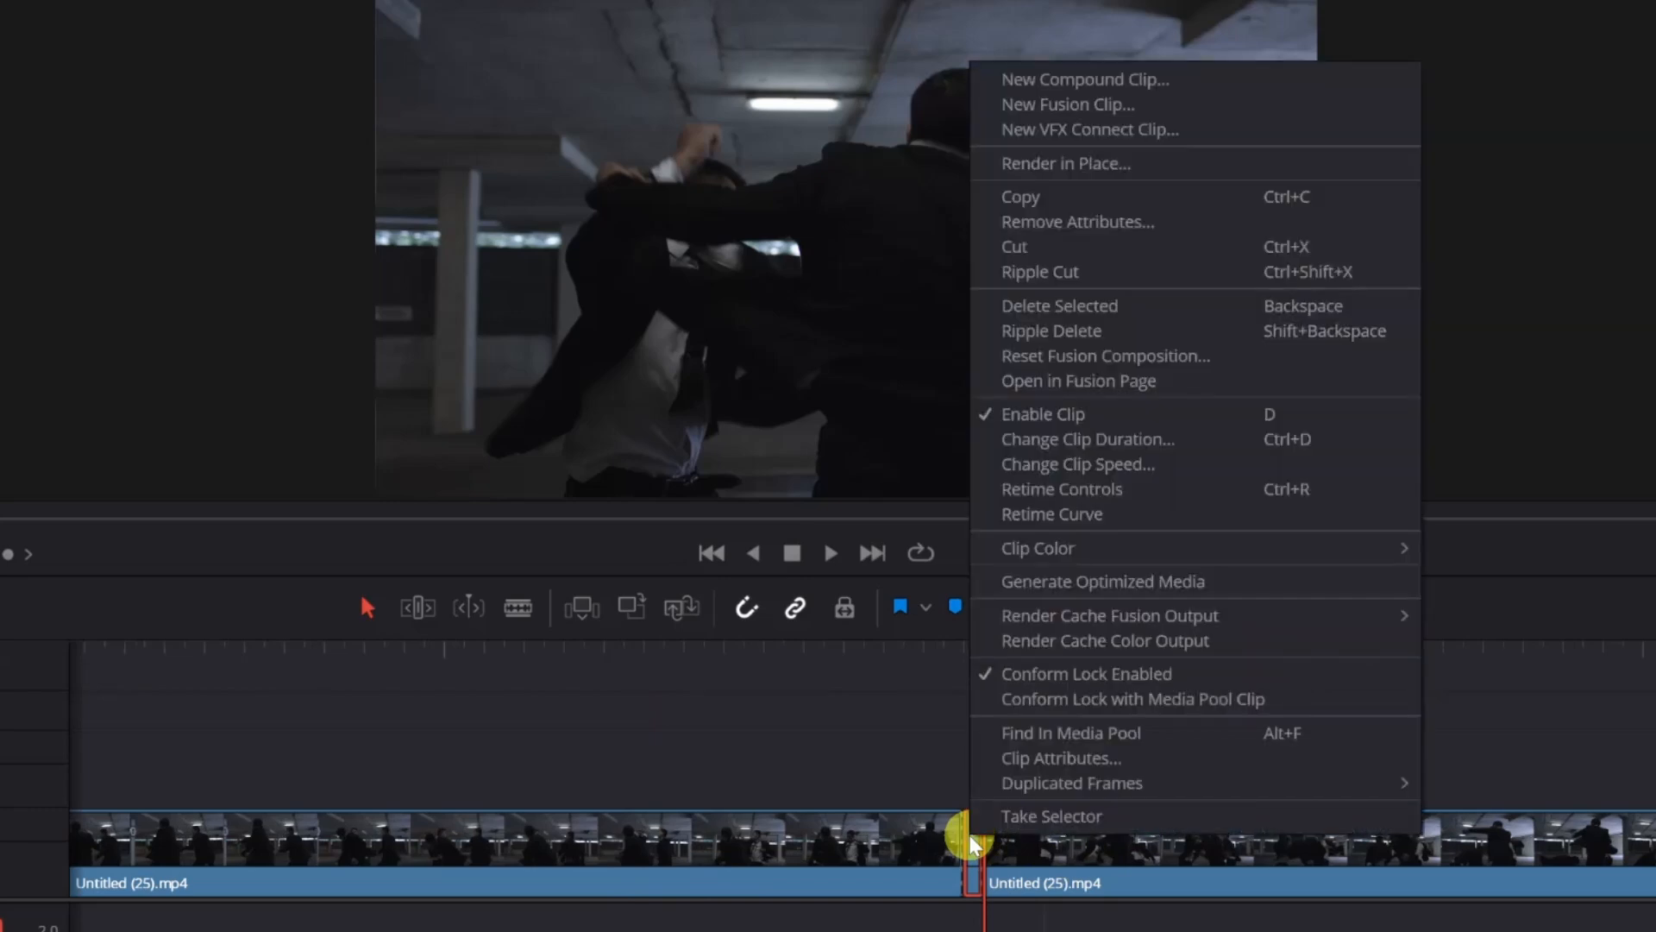
click(1143, 476)
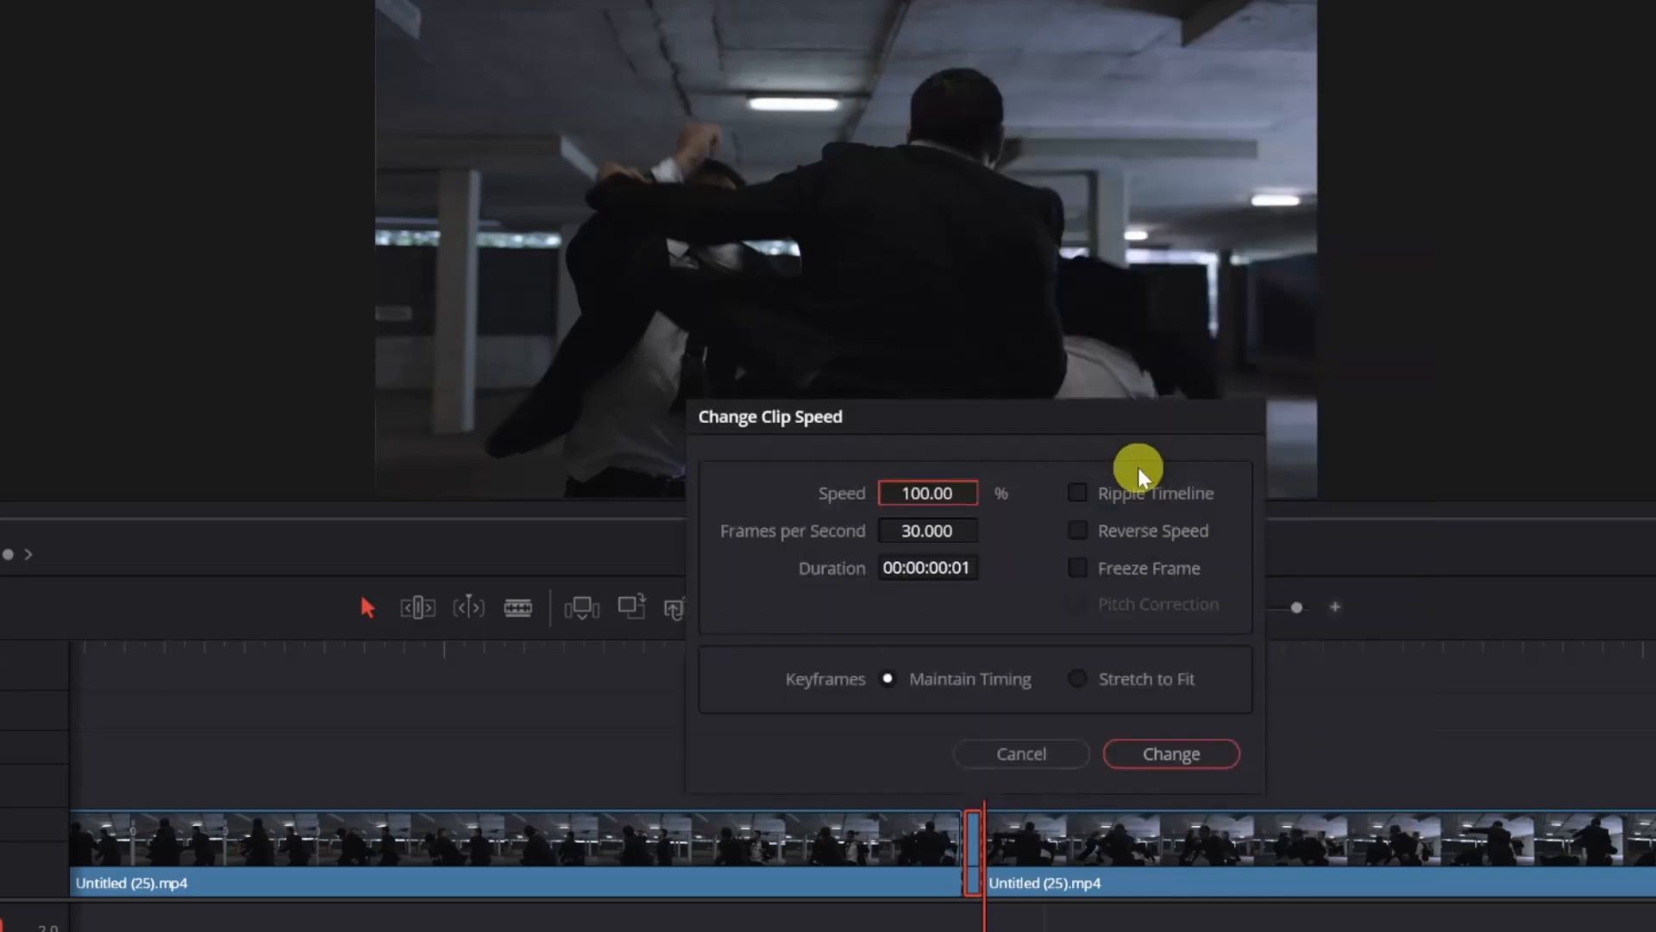
click(1076, 570)
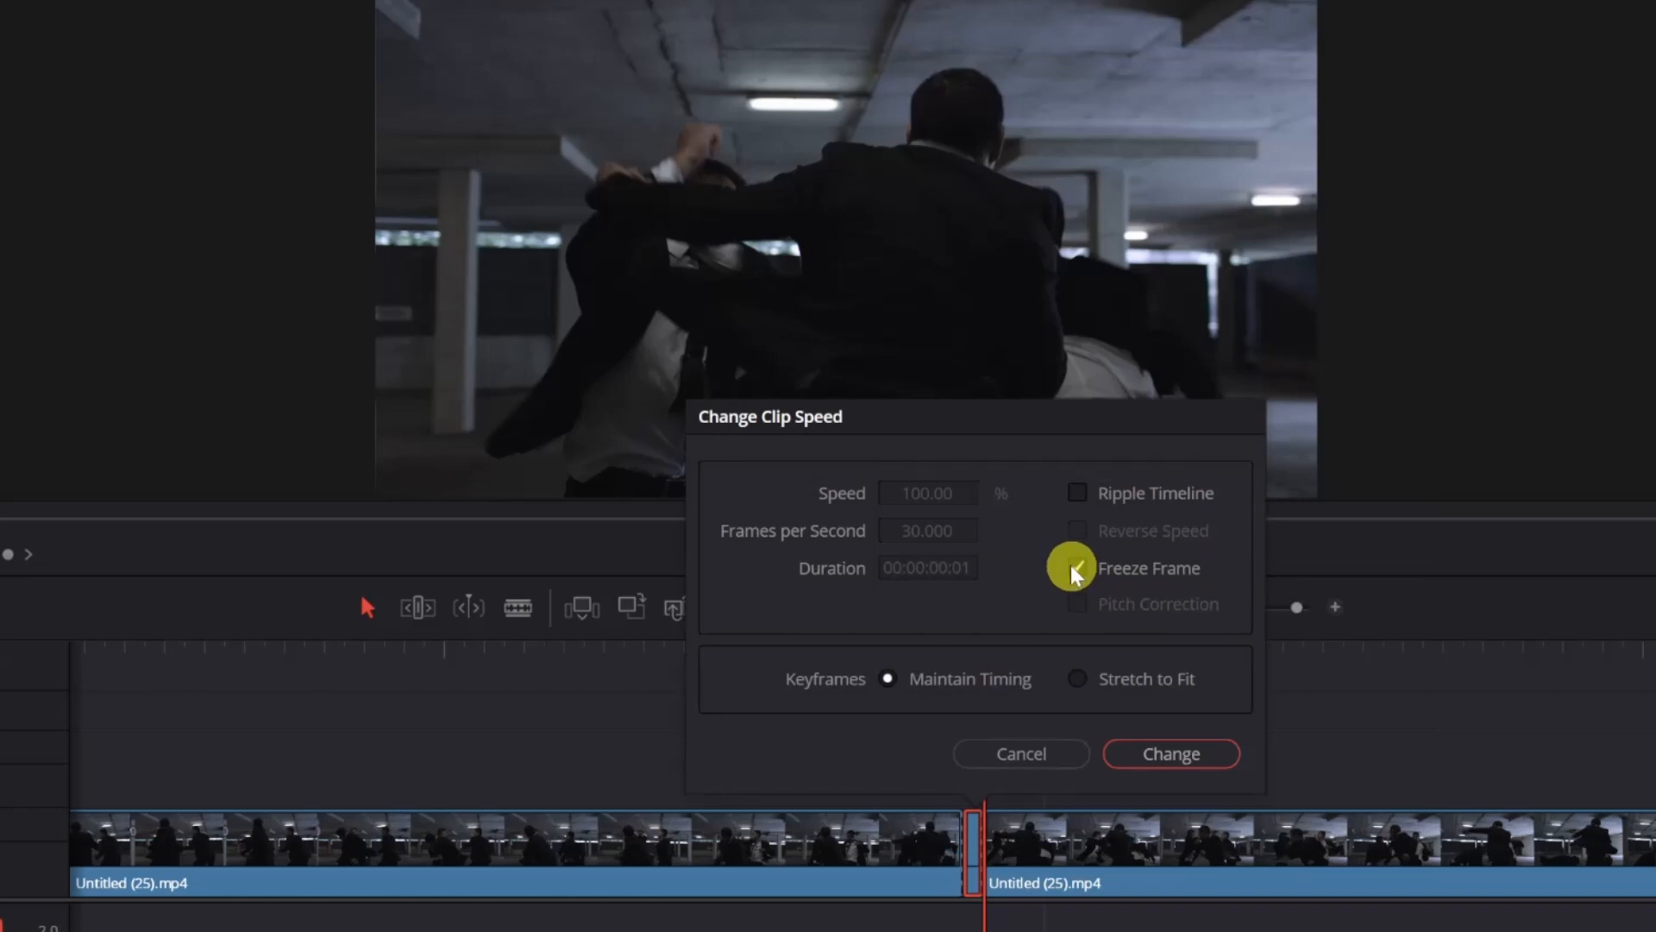
click(1173, 759)
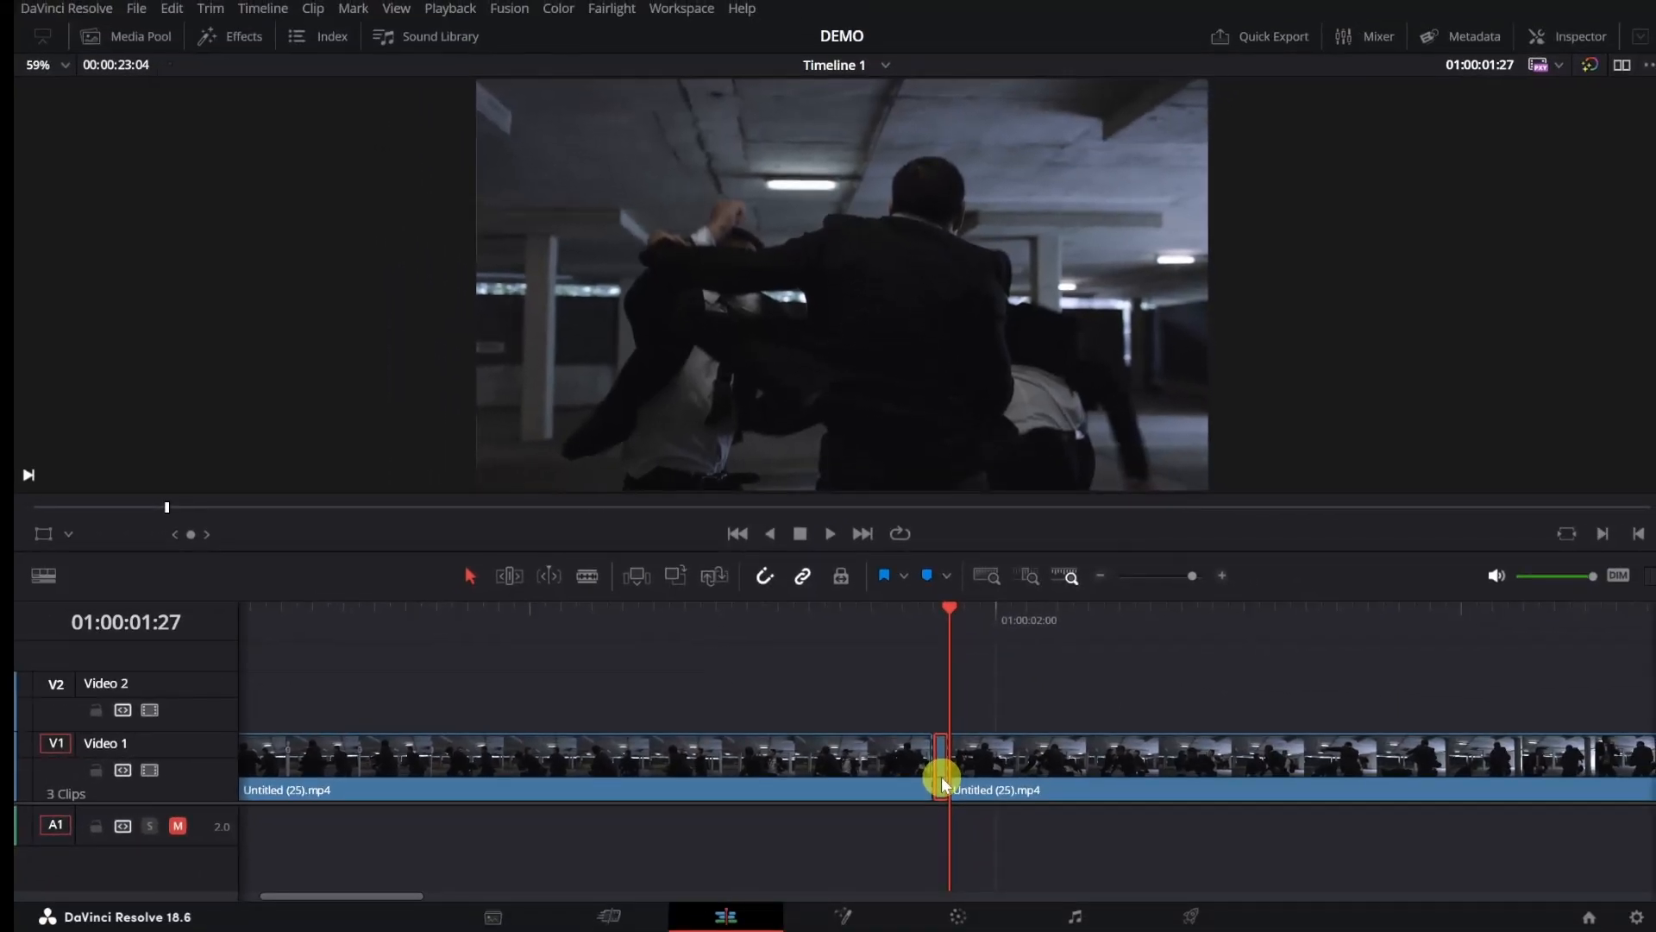
Step: Move the clip after the freeze frame later on Video 1, starting at about 01:00:06:00, to leave a gap
click(1098, 576)
click(1098, 577)
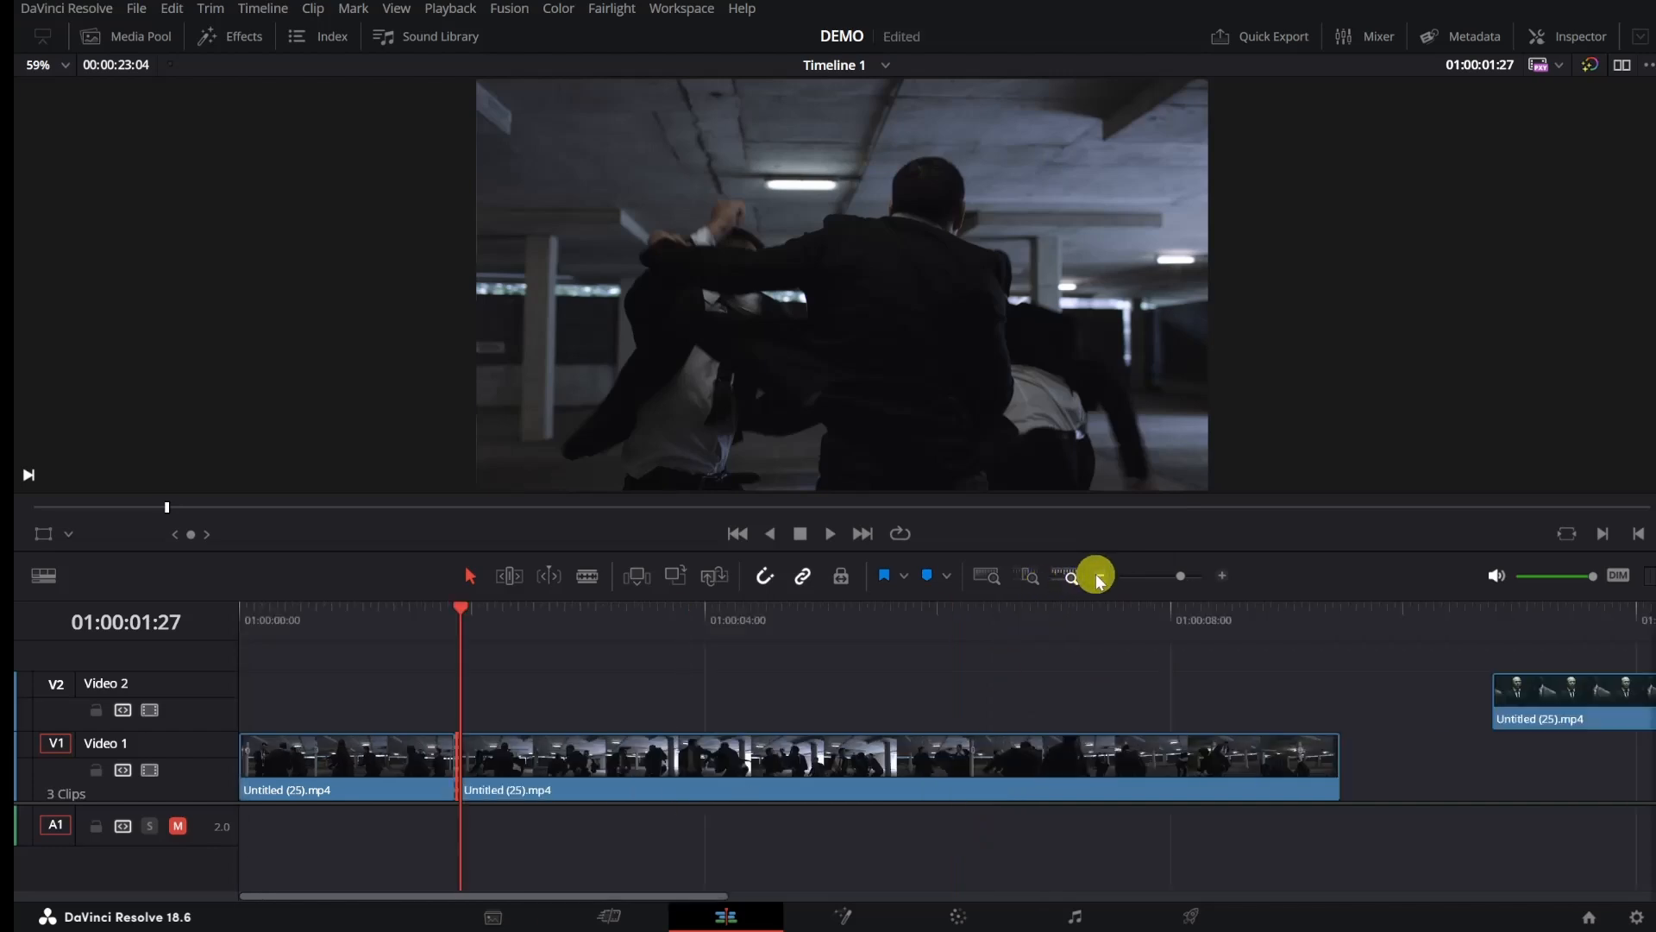
click(1098, 577)
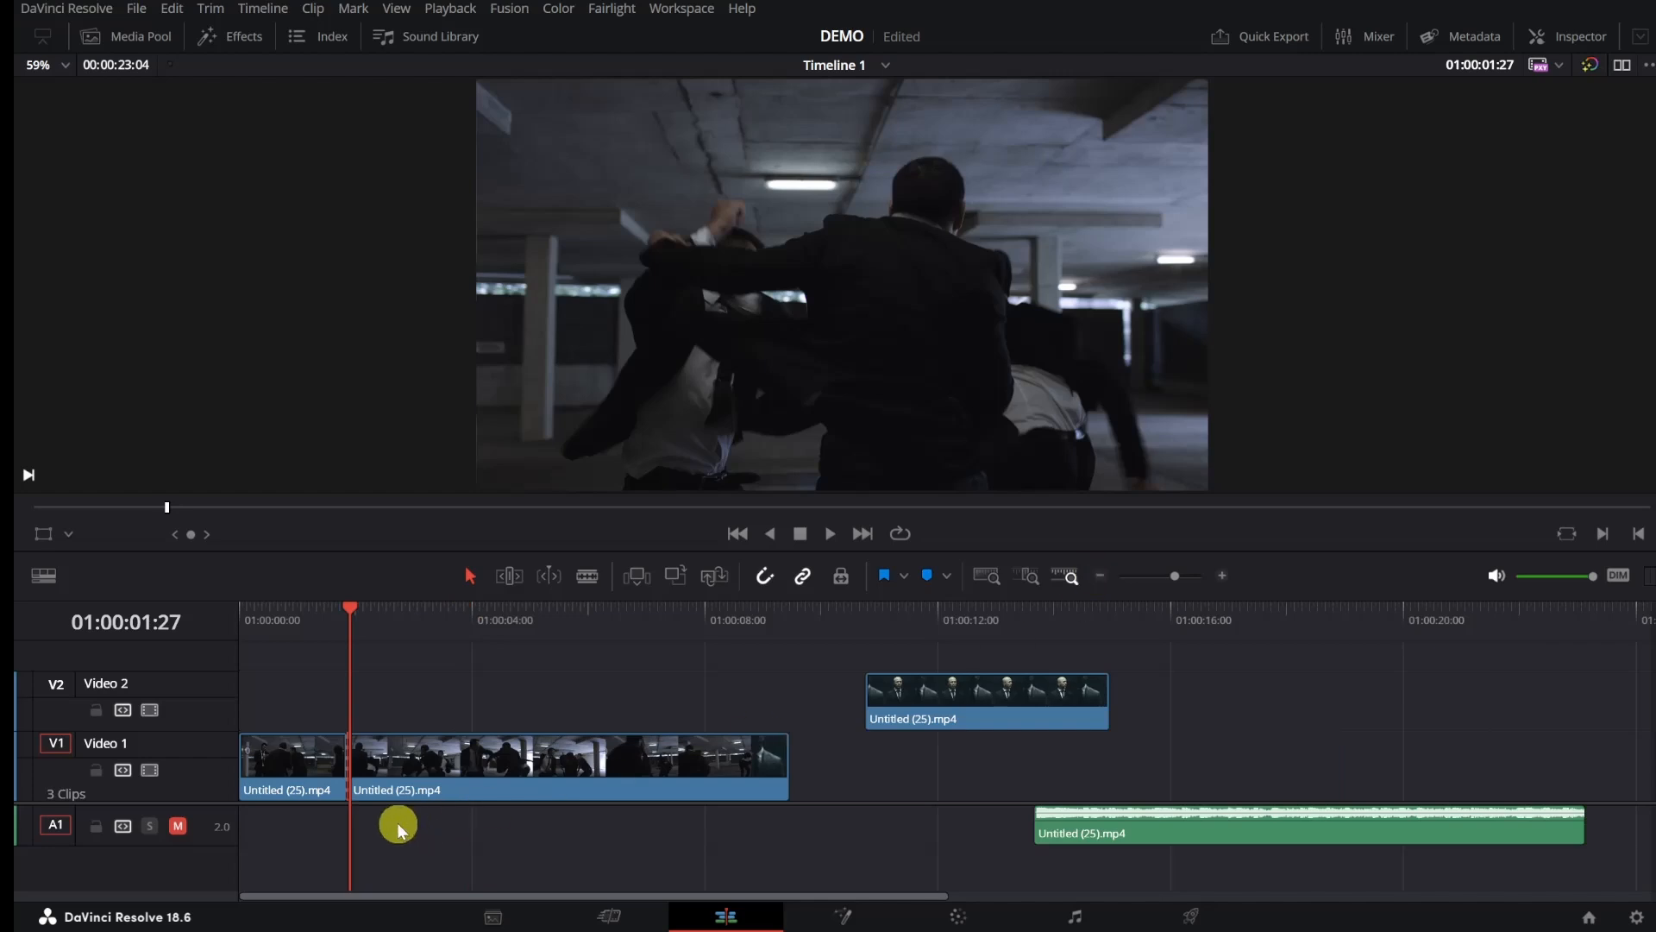
mouse_move(351, 617)
mouse_down()
mouse_move(270, 611)
mouse_move(419, 609)
mouse_move(318, 611)
mouse_move(359, 605)
mouse_up()
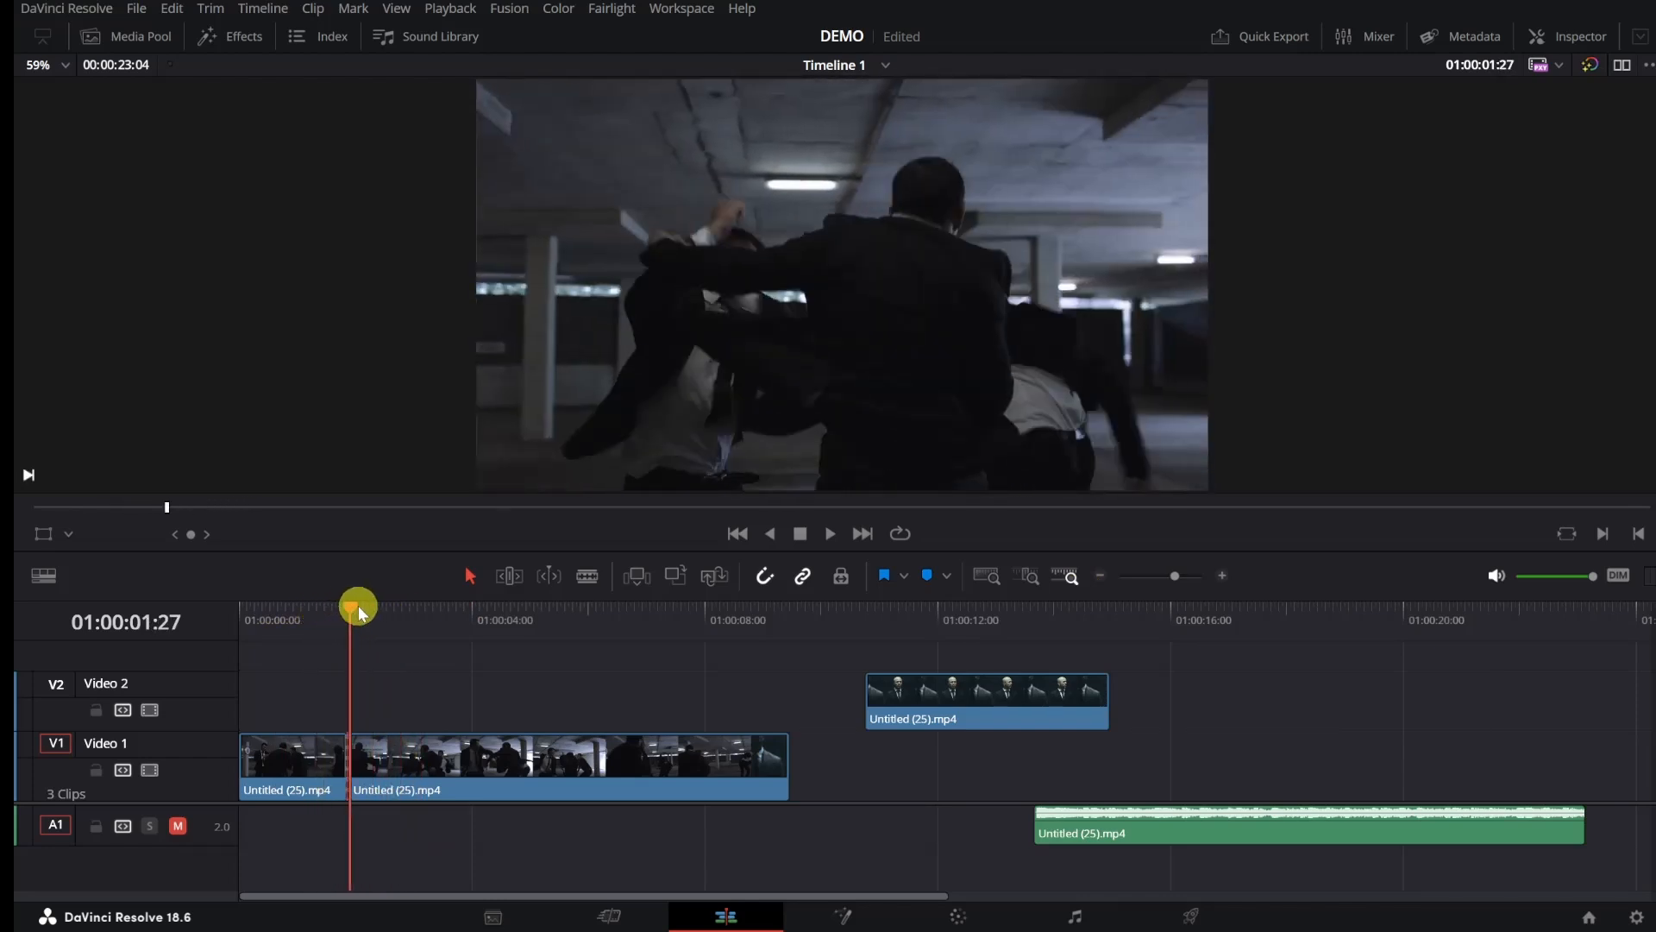
drag(481, 752, 721, 759)
drag(350, 609, 472, 613)
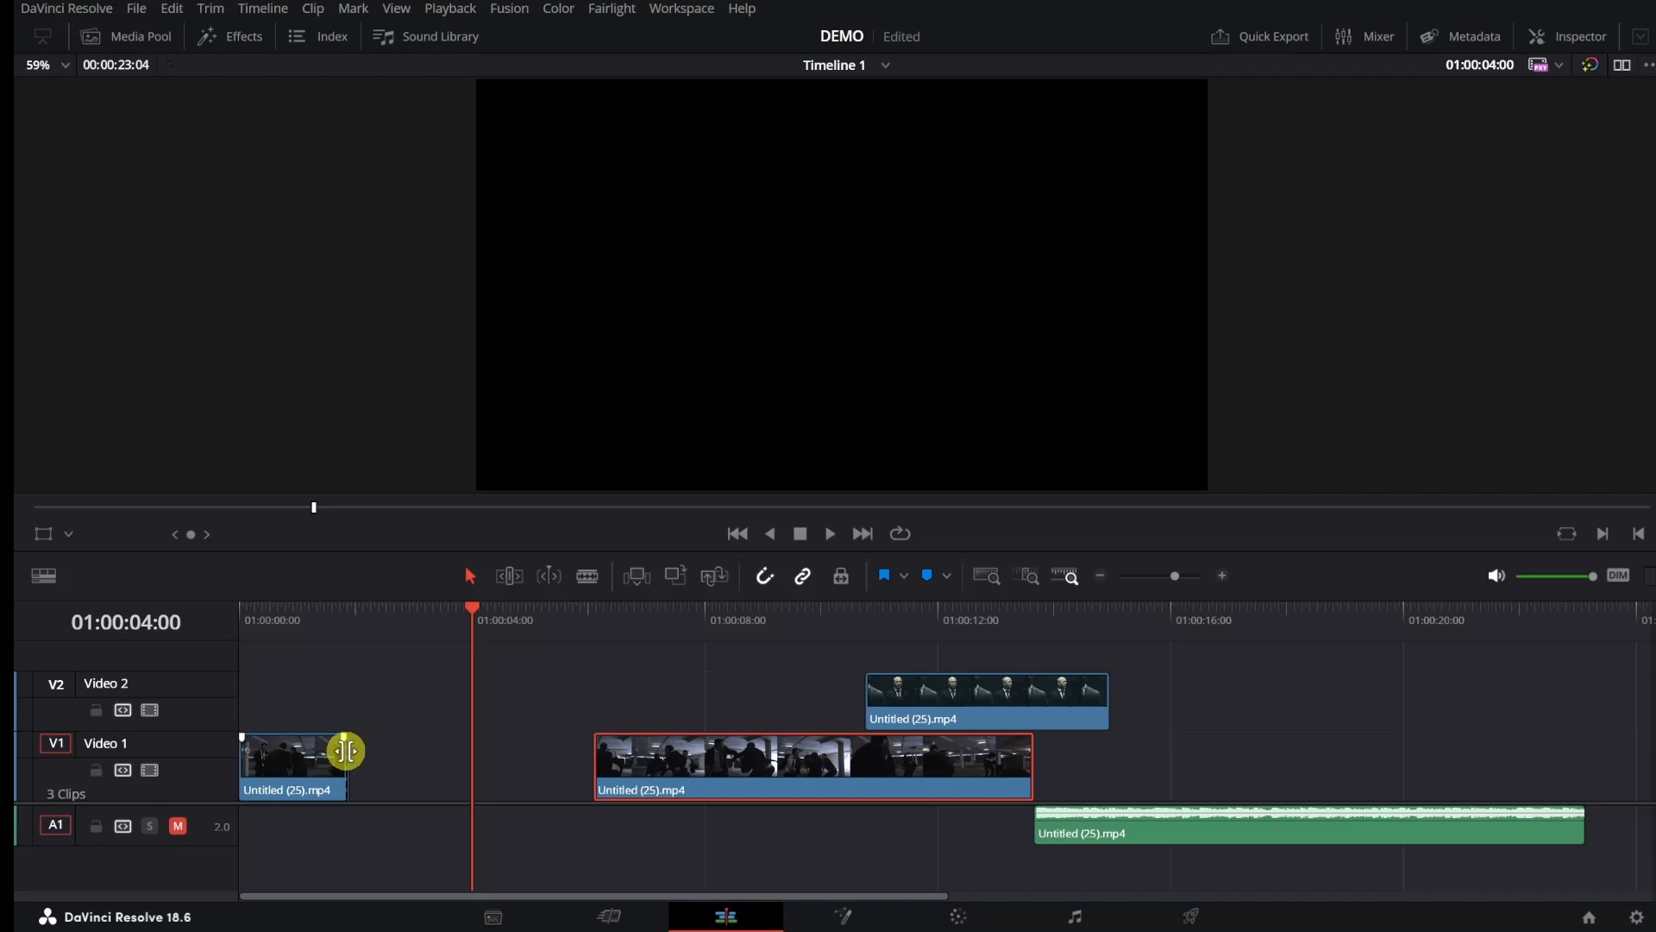
Step: Extend the end of the freeze-frame clip to fill the gap up to the next clip and scrub over it
click(1227, 576)
click(1226, 577)
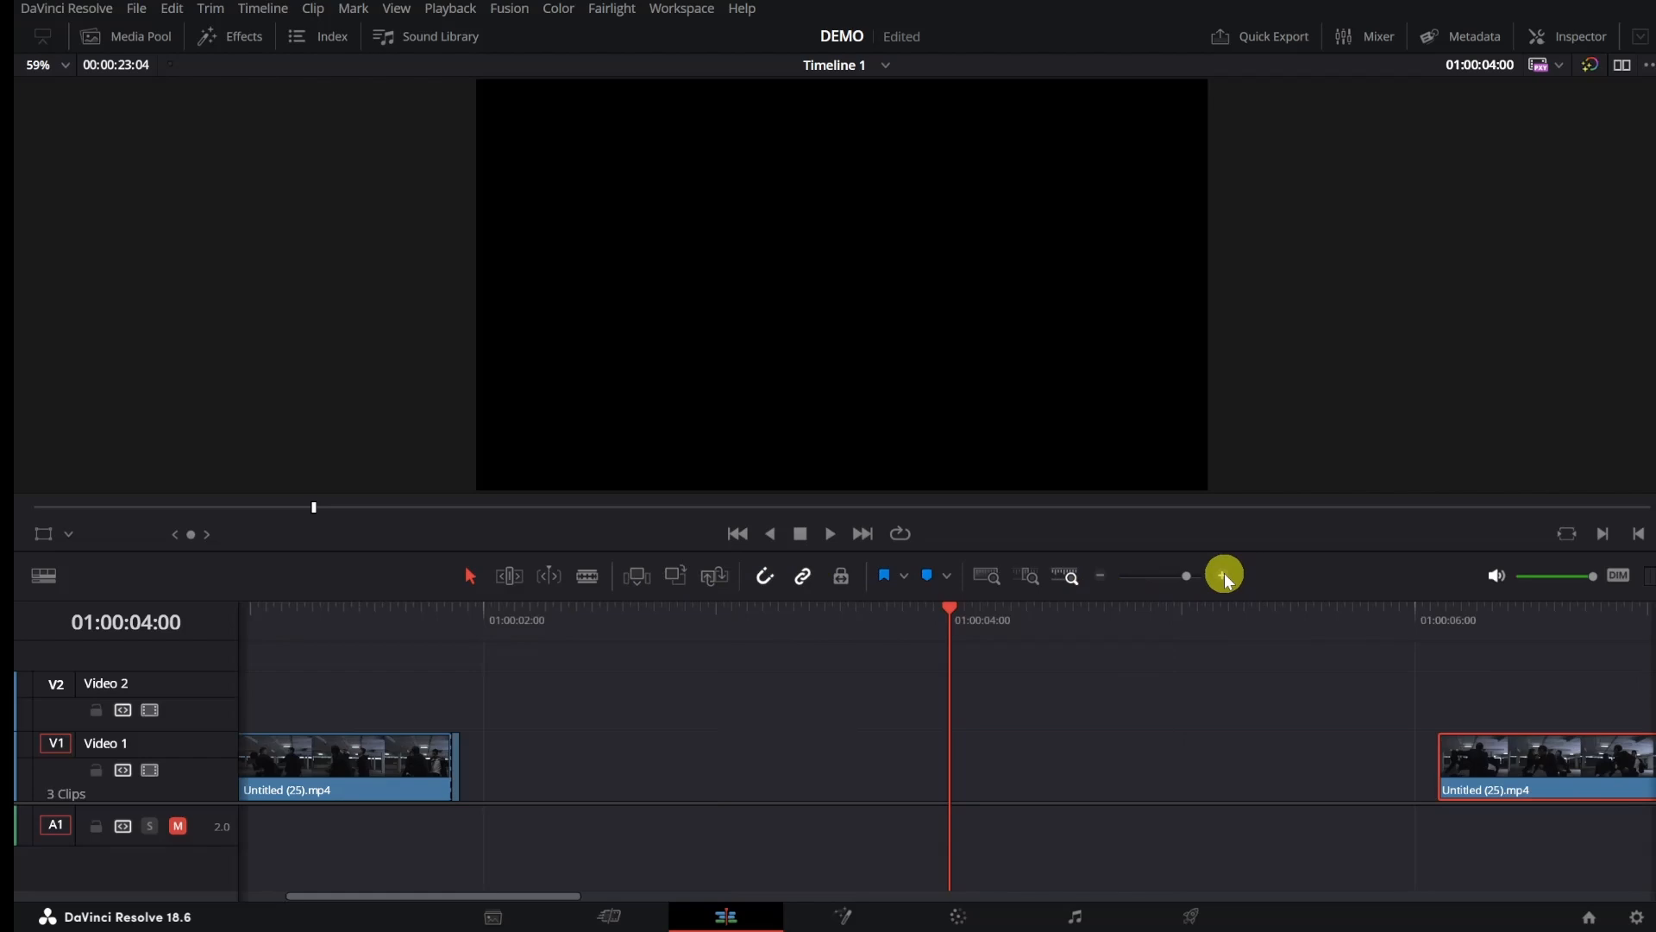
drag(459, 757, 1430, 734)
drag(955, 610, 835, 626)
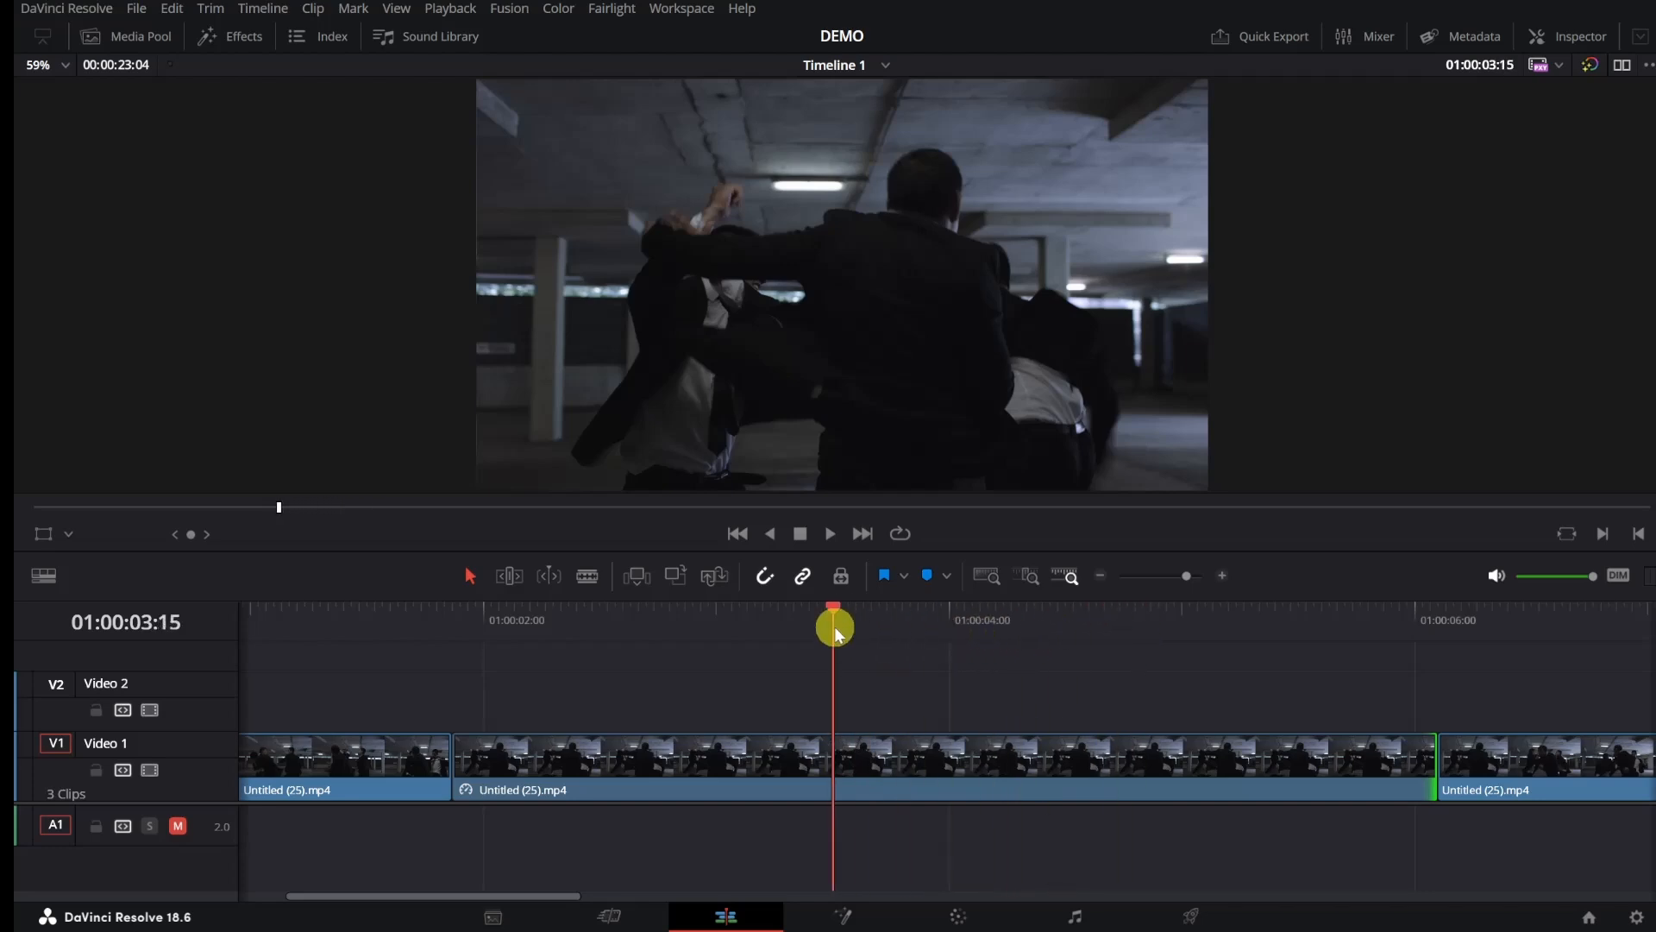
Step: Play the timeline from the beginning through the freeze frame to review the effect
click(1102, 578)
click(1101, 578)
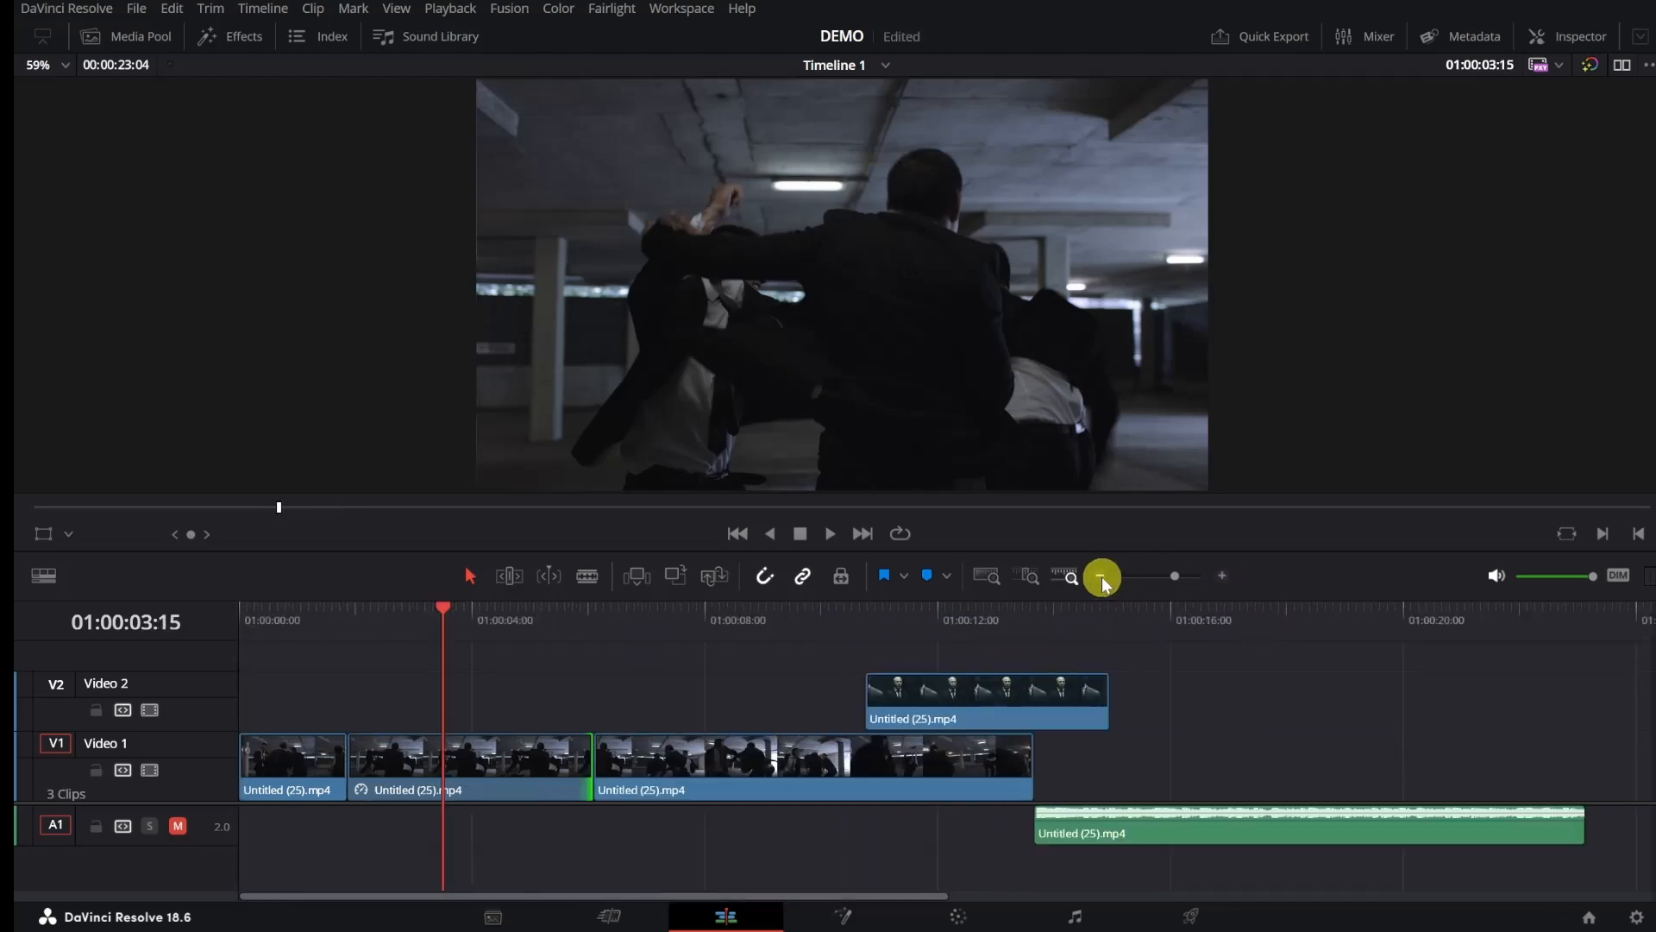
drag(442, 615, 240, 614)
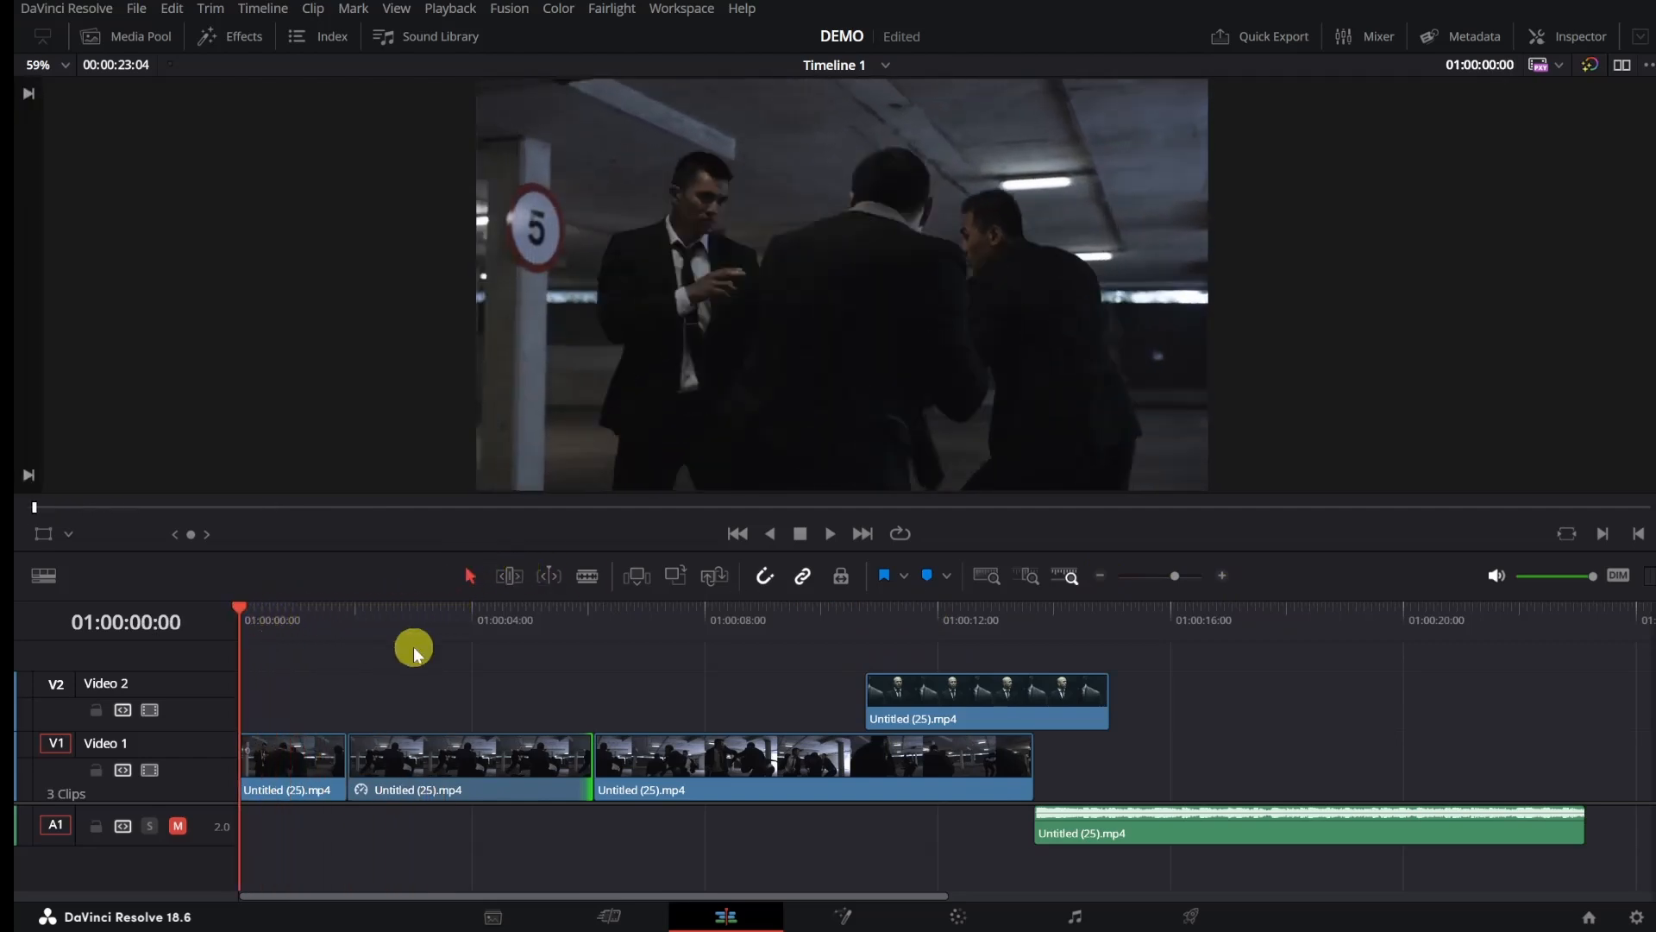
click(829, 532)
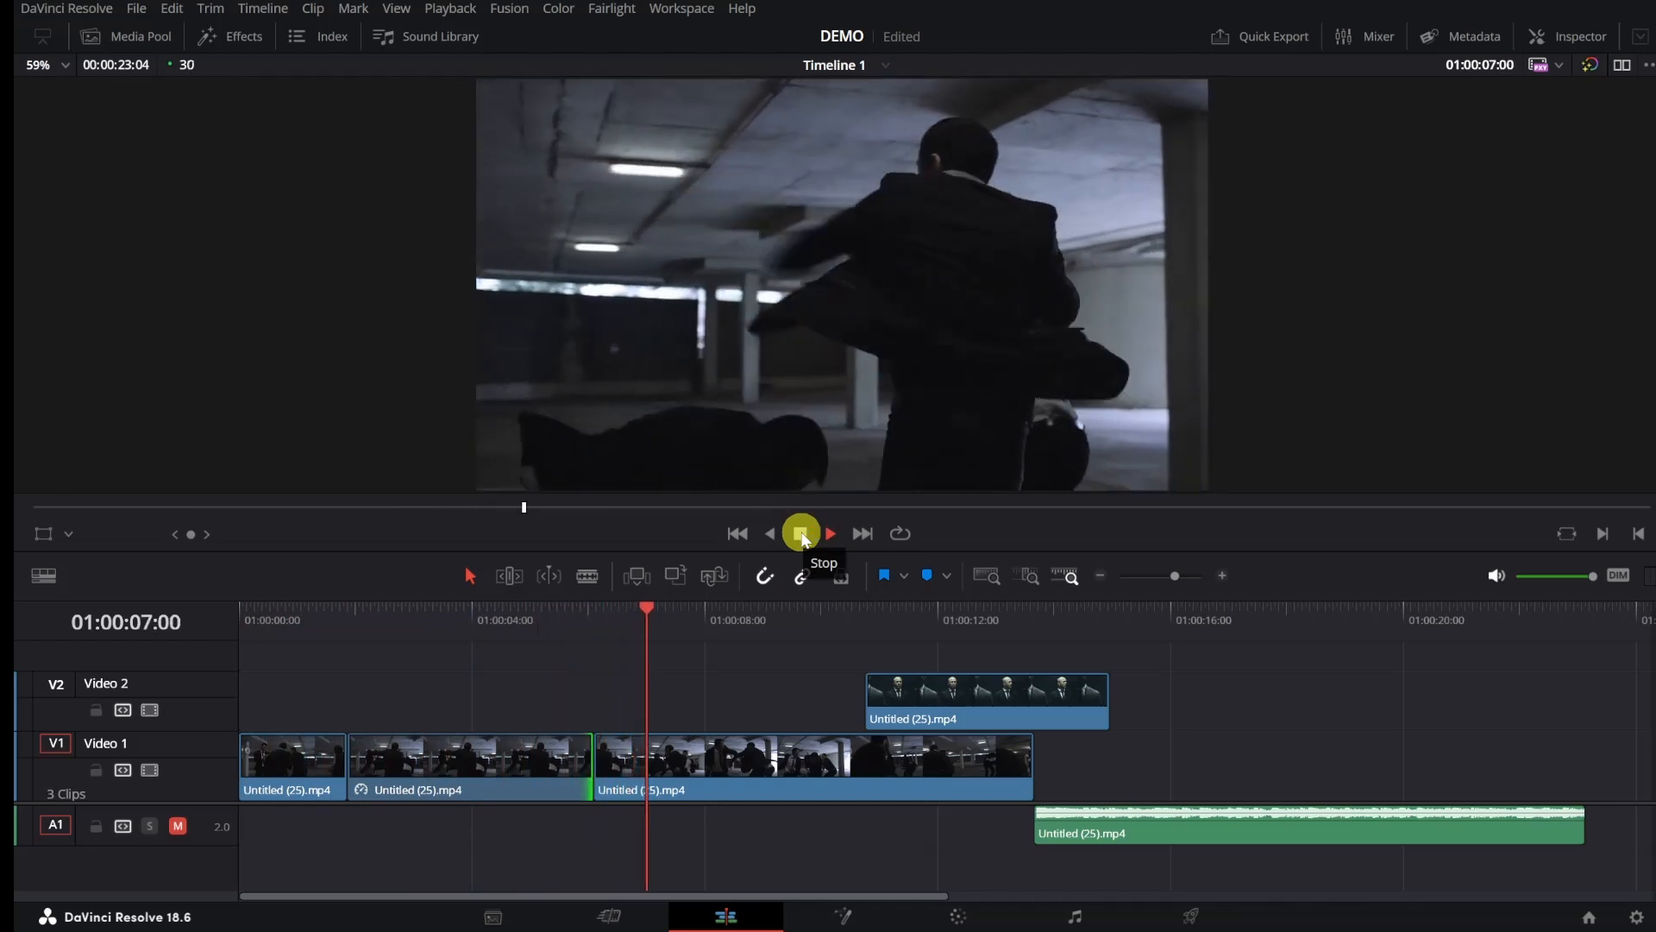
click(802, 534)
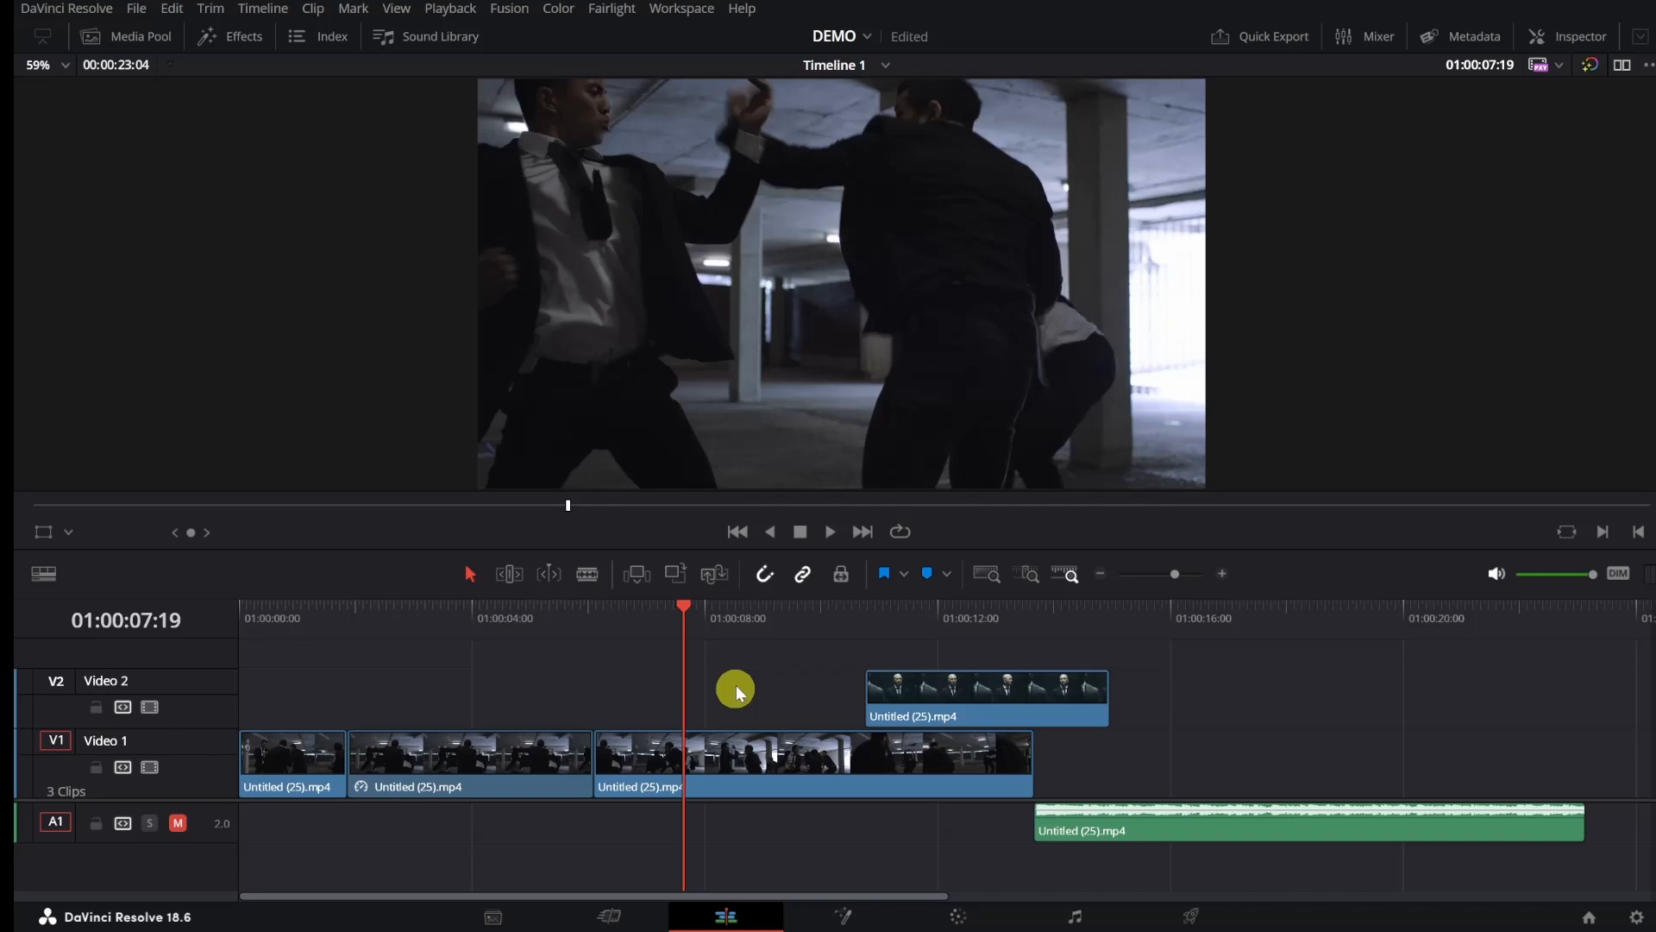
Step: Disable the Video 2 track and place the playhead at 01:00:12:02, on the jumping kick
drag(697, 611, 872, 609)
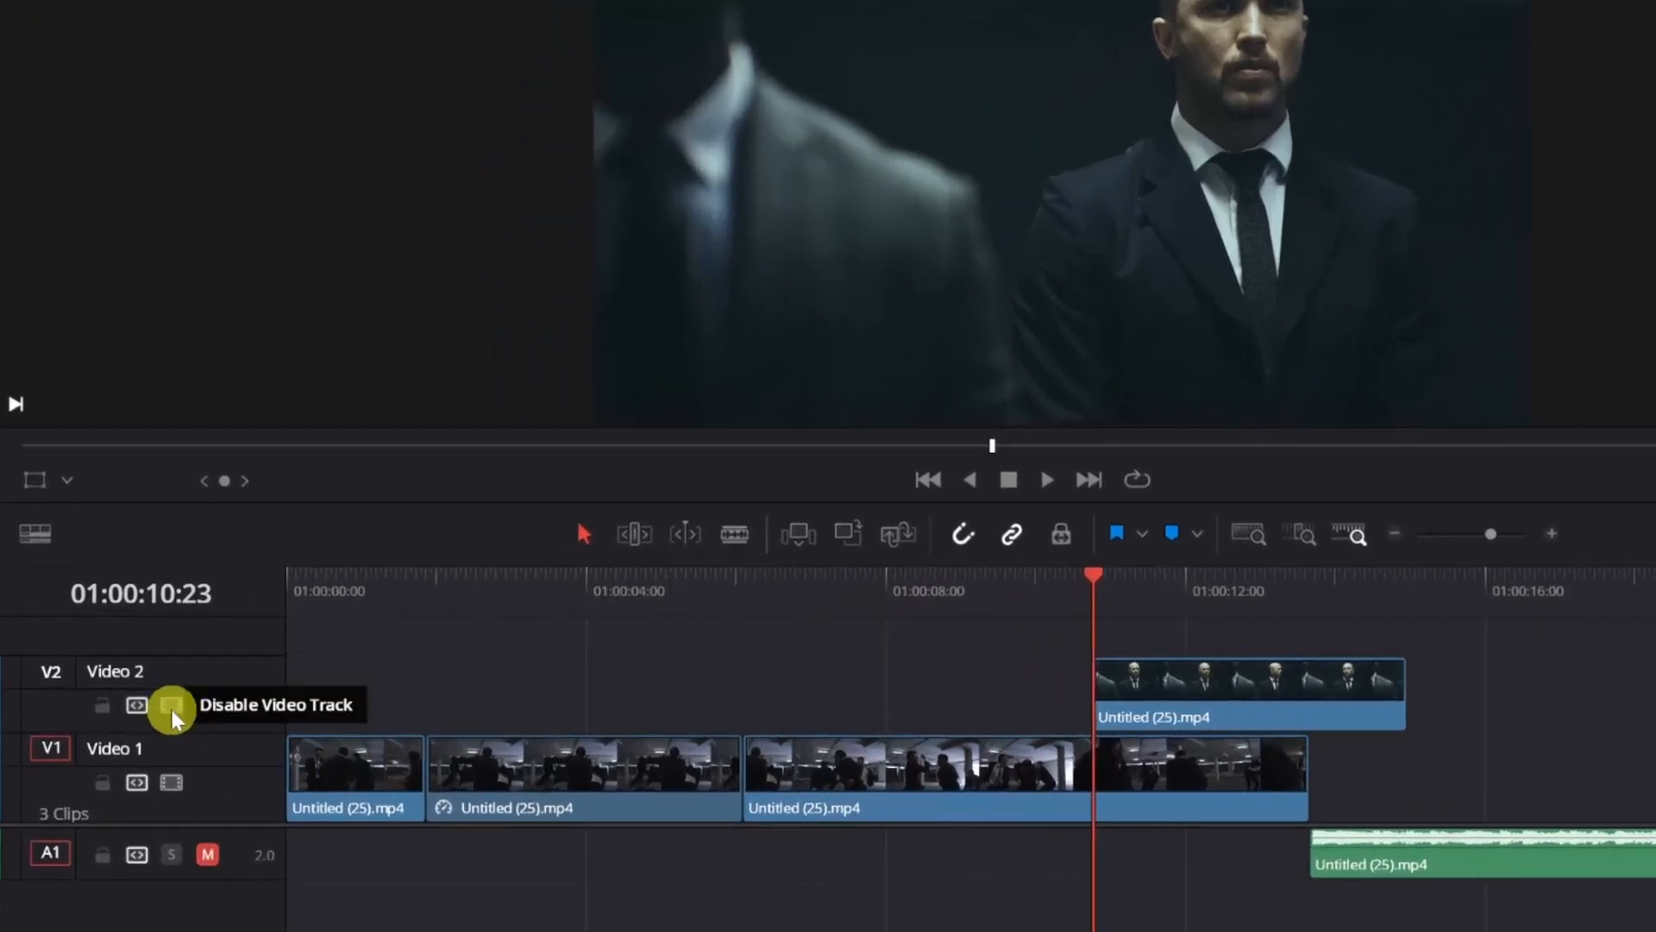
click(173, 708)
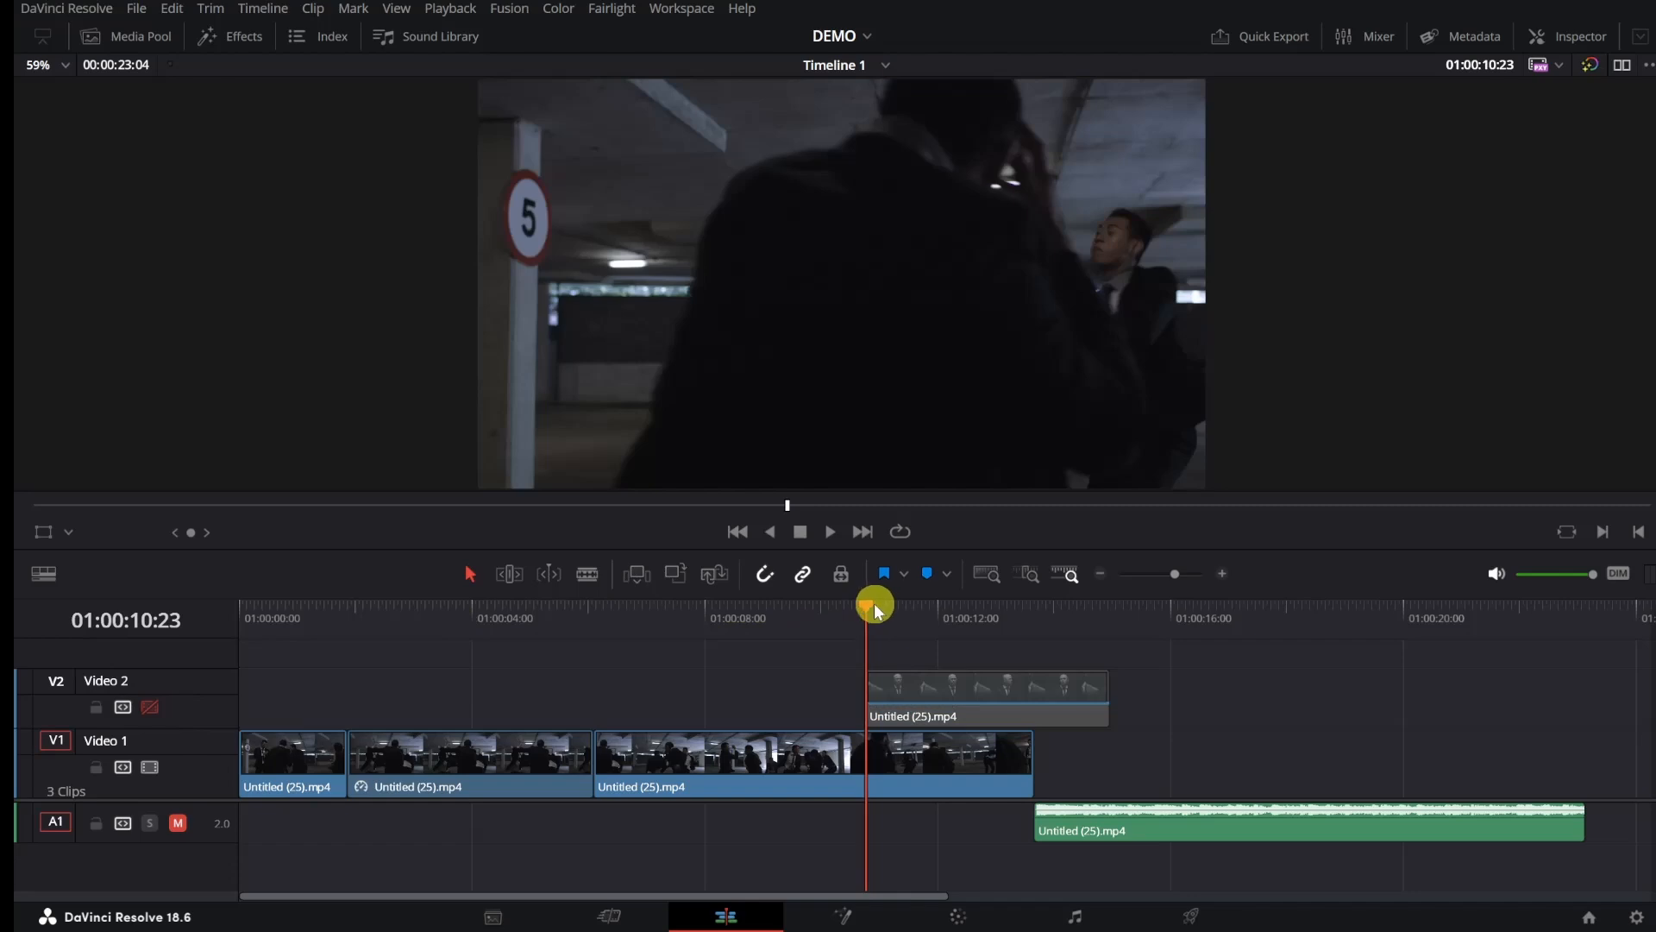
drag(868, 603, 943, 599)
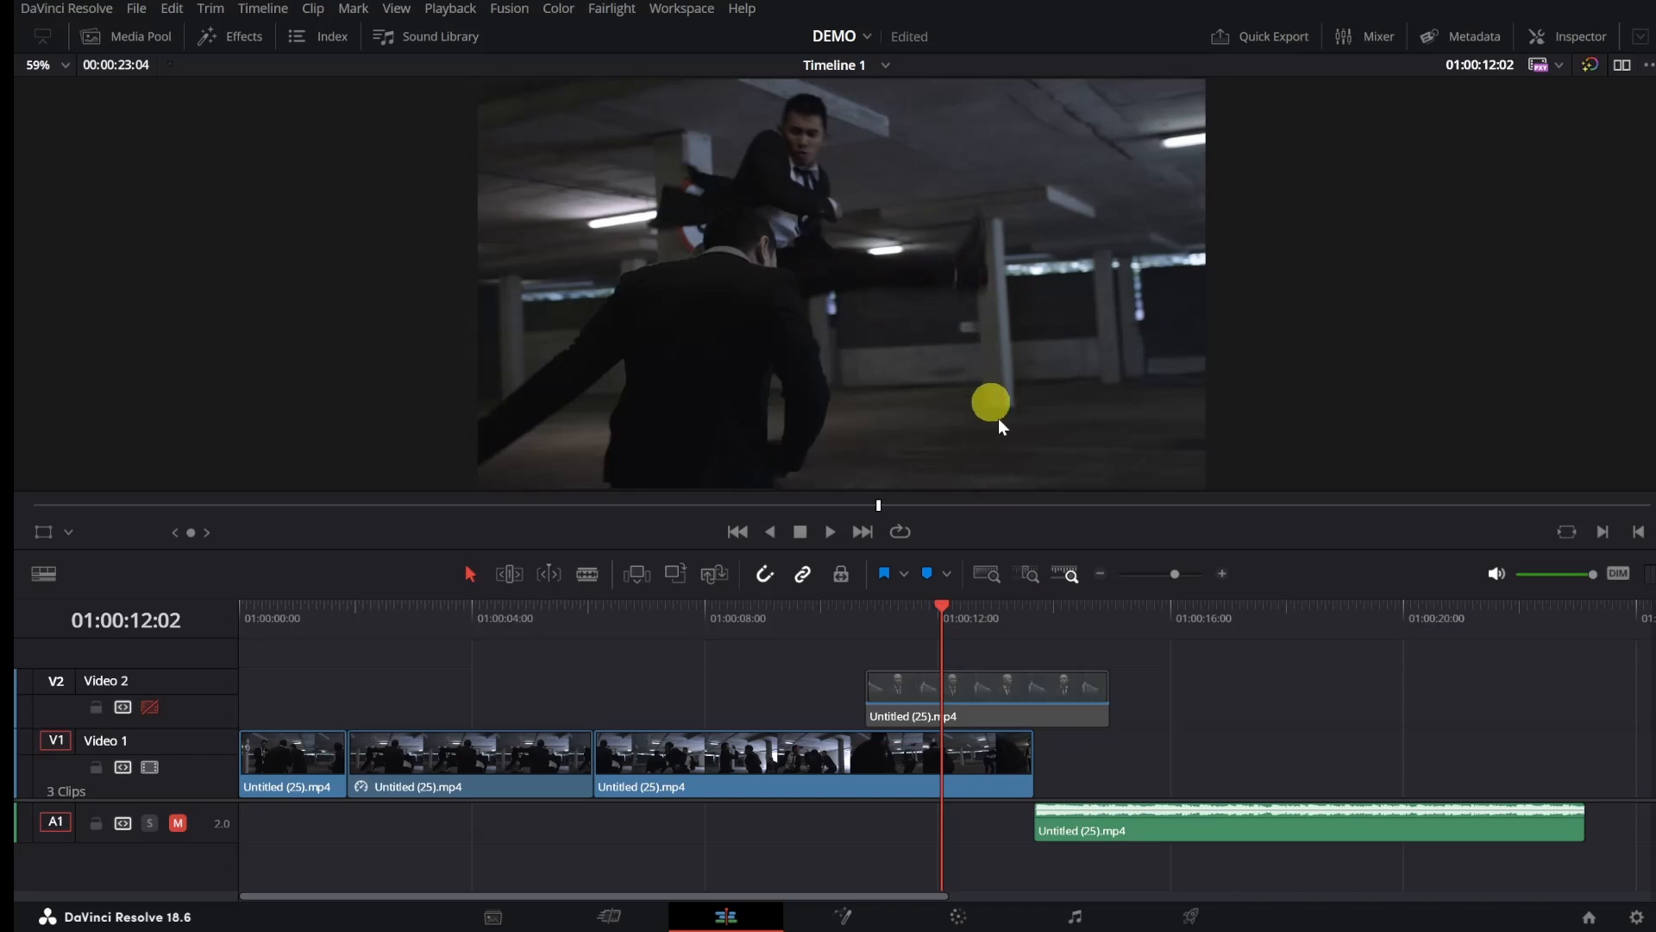
Step: Split the last Video 1 clip at 01:00:12:02 with the blade tool
click(1223, 574)
click(1222, 574)
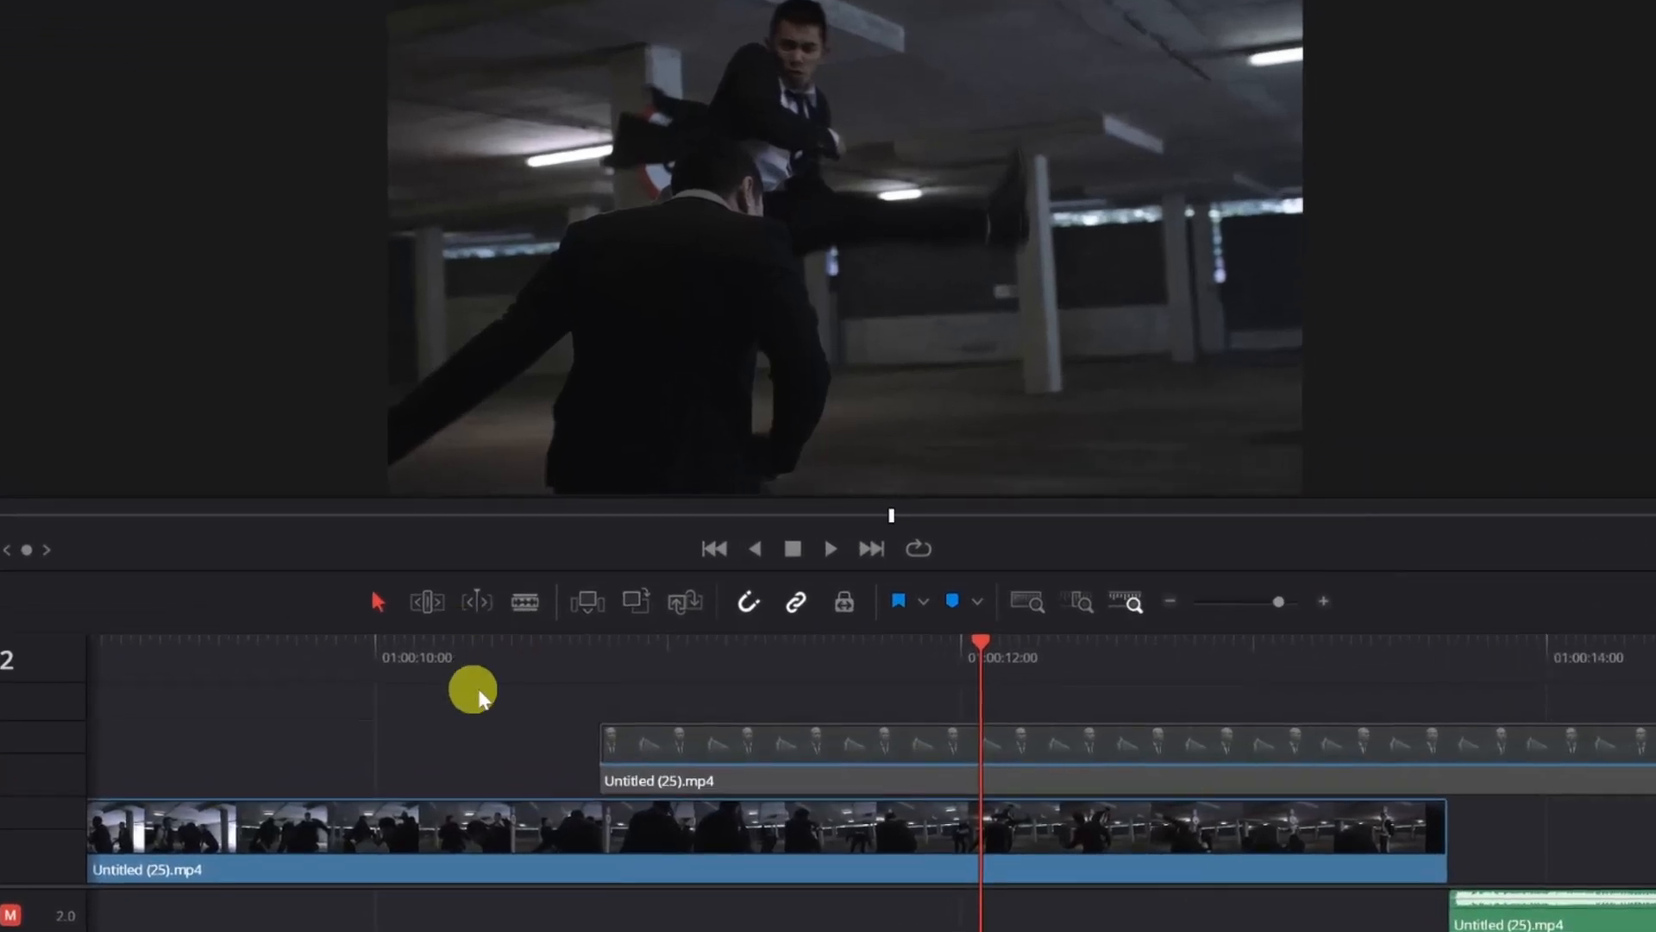
click(524, 601)
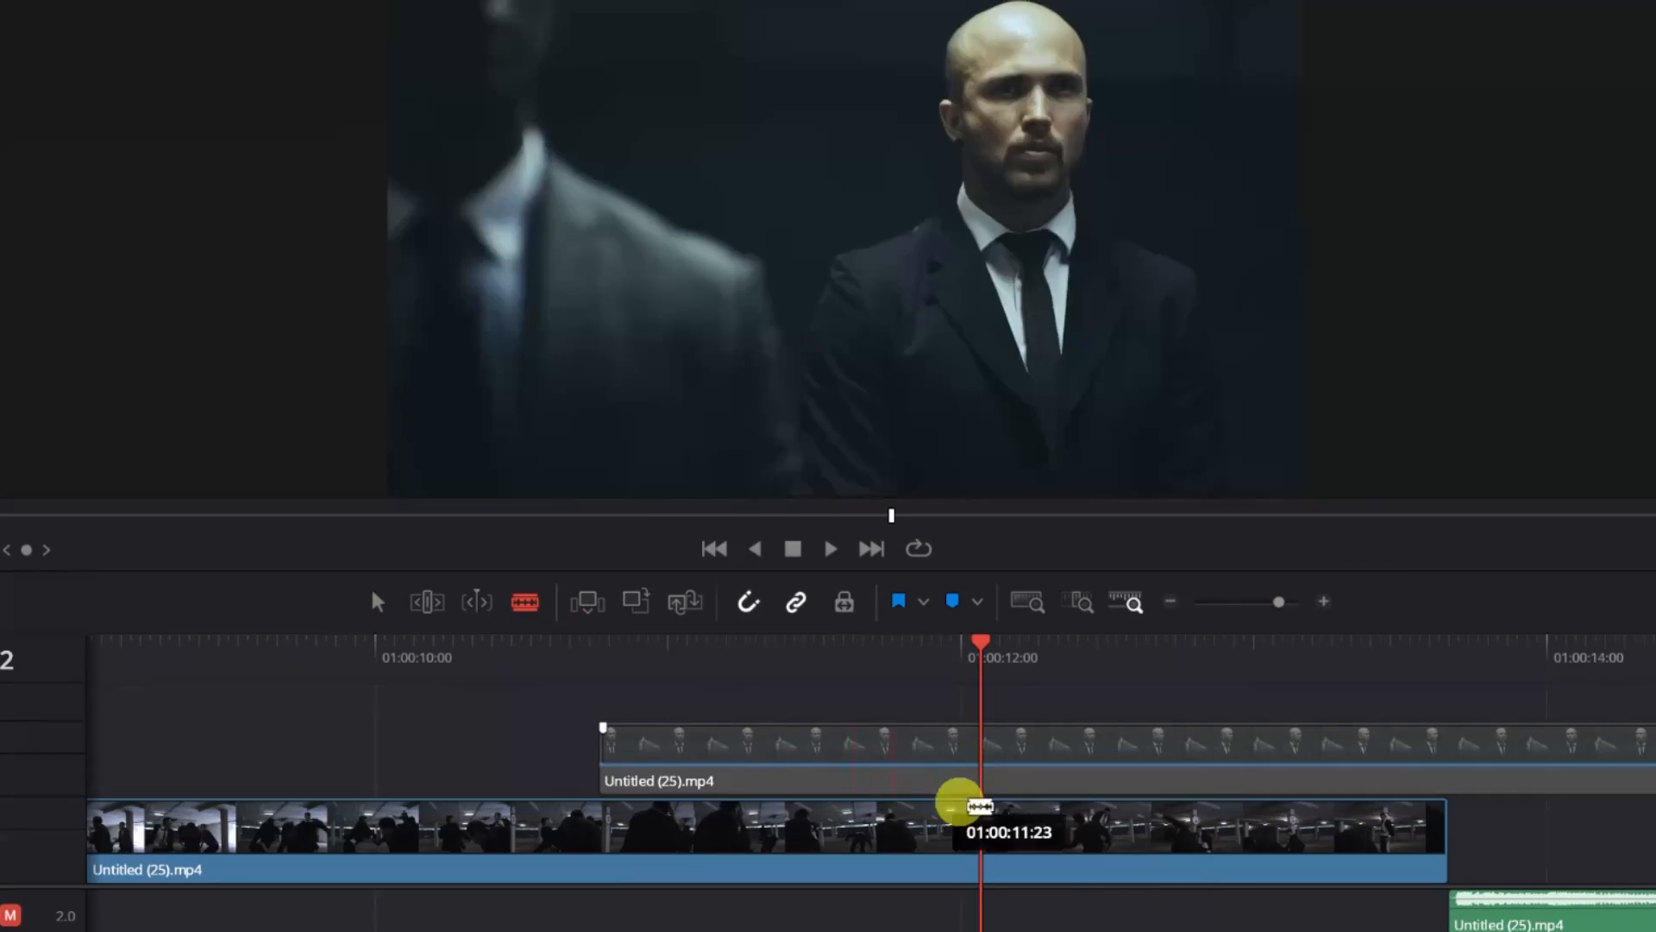
click(980, 818)
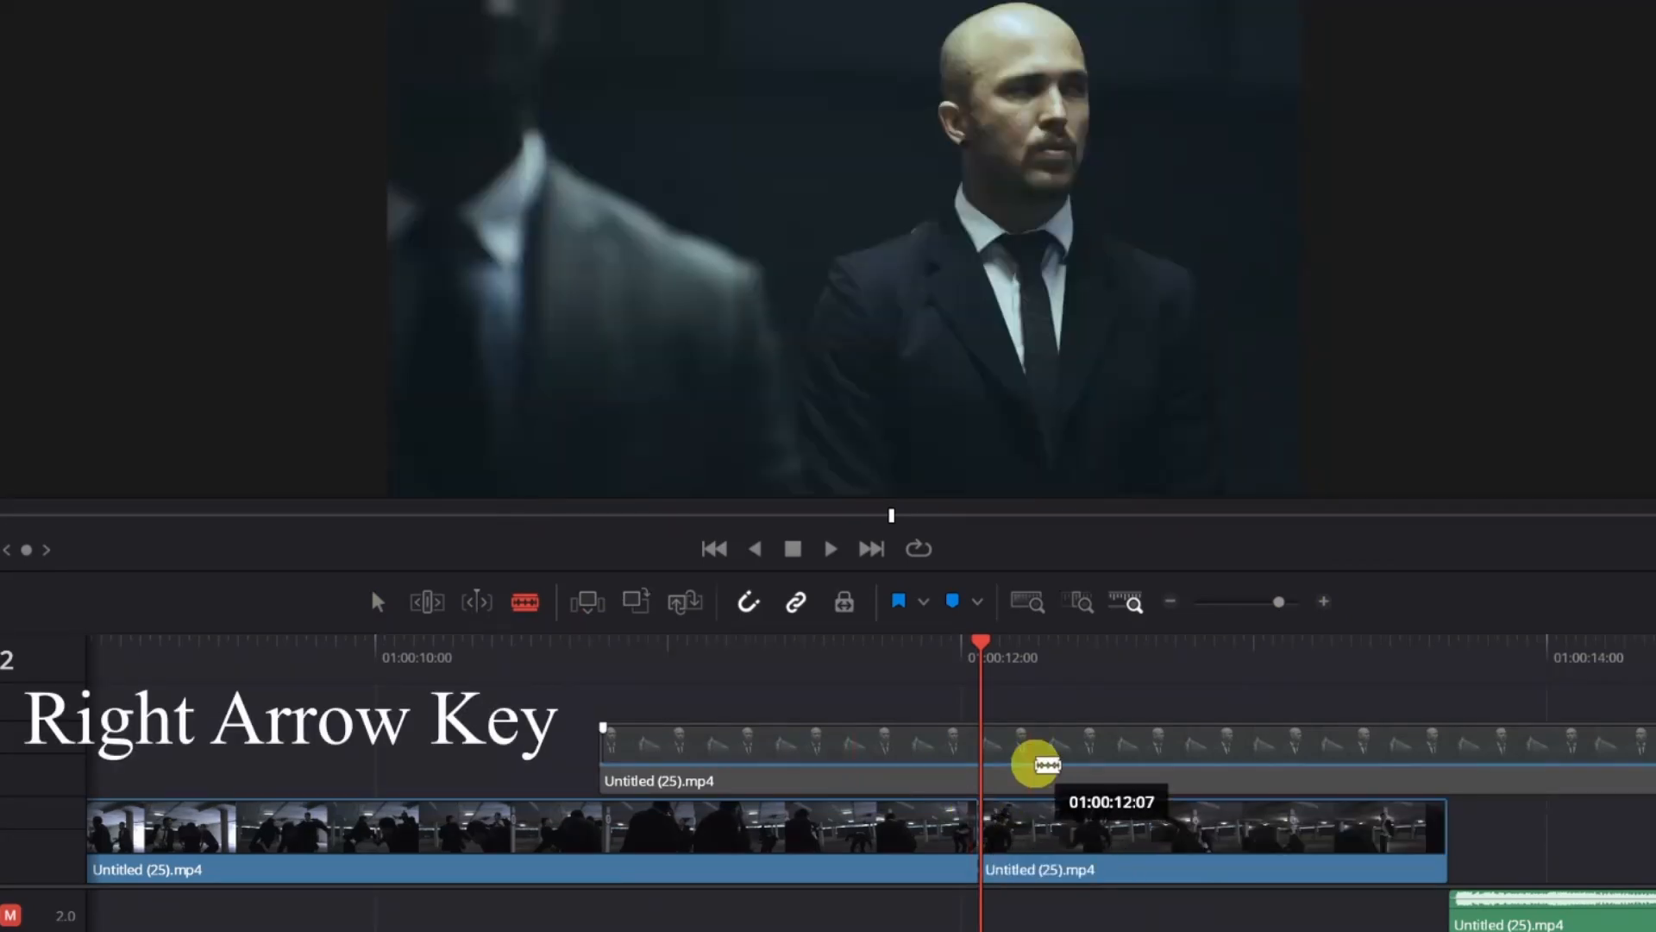
Step: Advance one frame and split the last Video 1 clip again at 01:00:12:03, and return to the selection tool
key(Right)
click(377, 602)
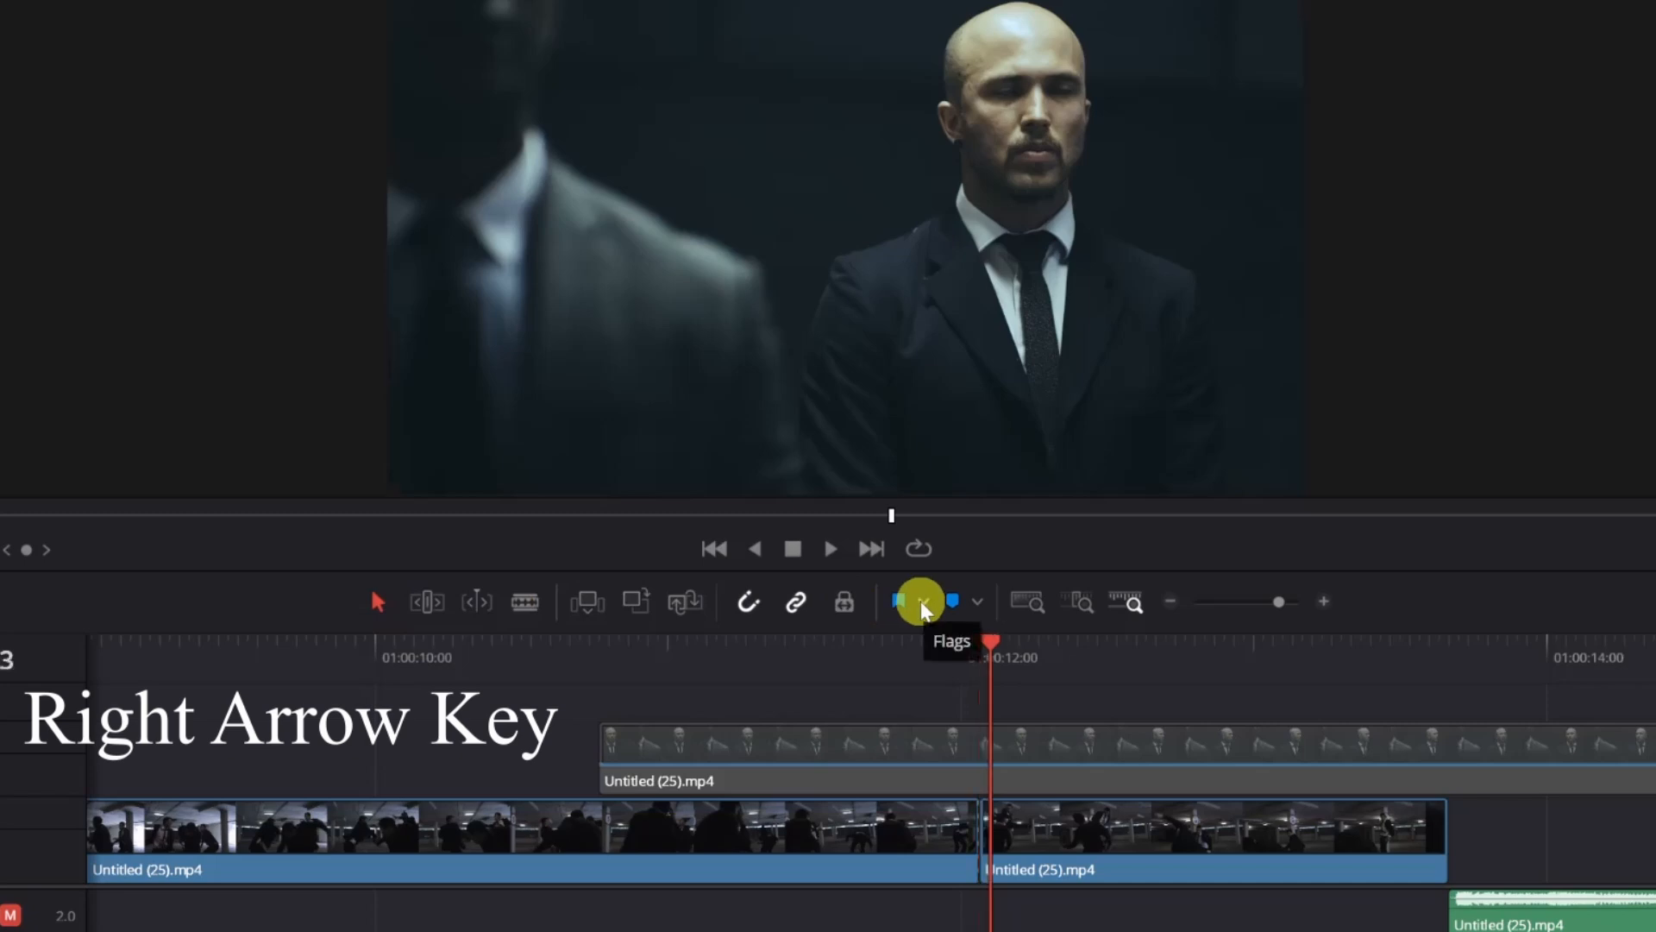
key(Right)
click(521, 603)
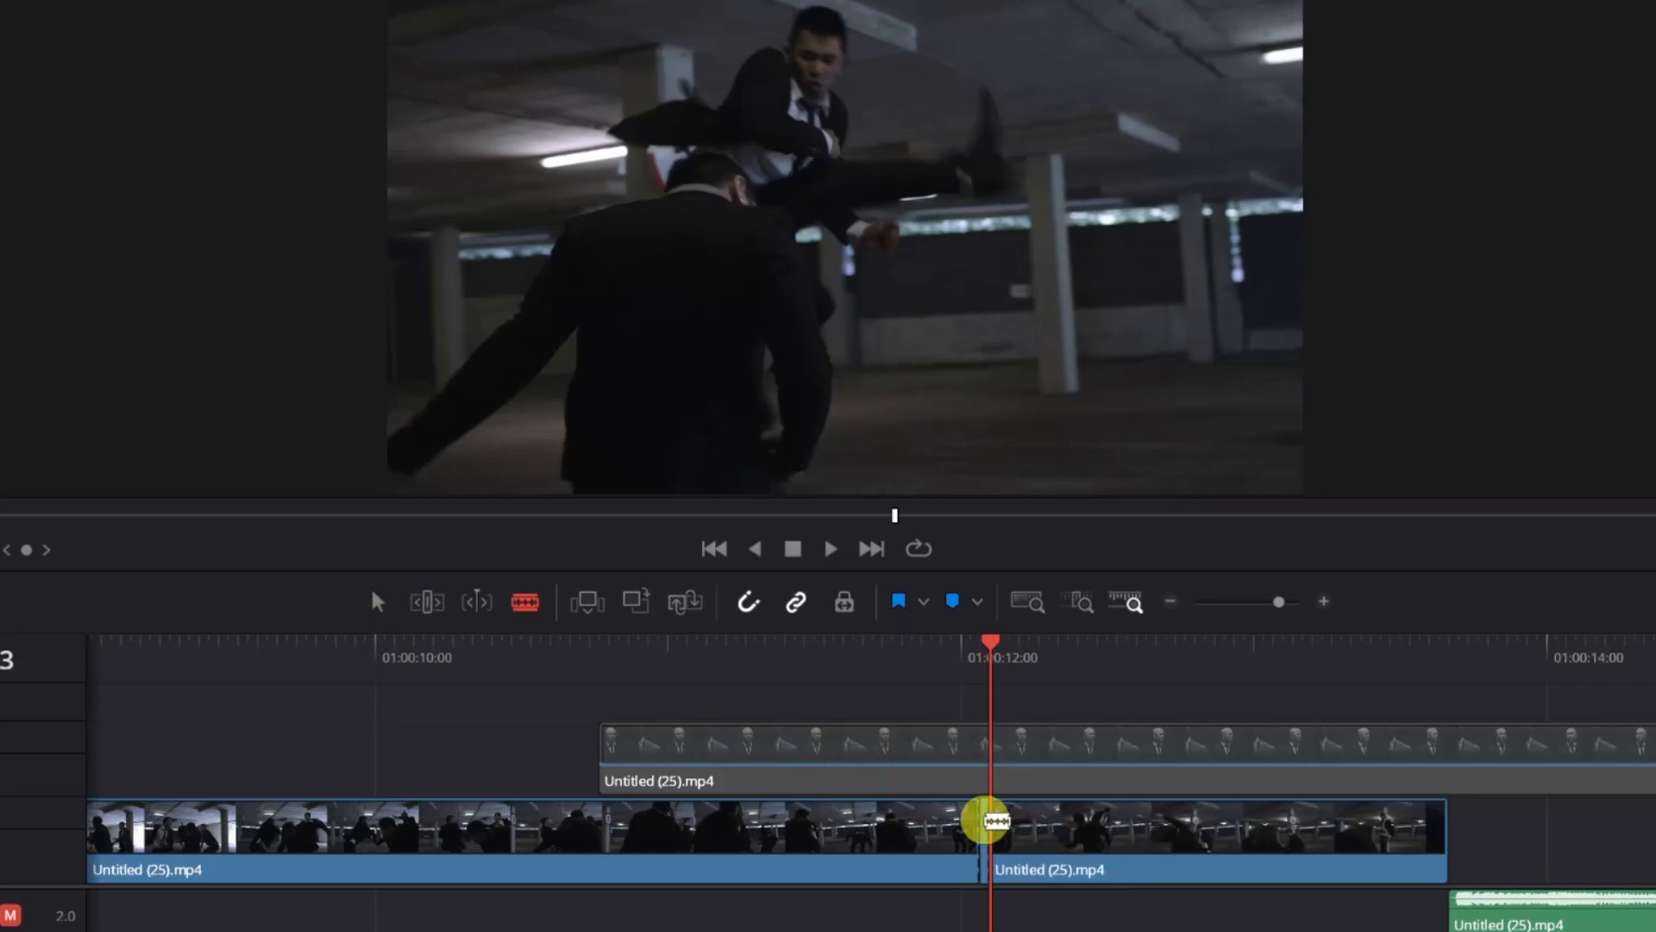
click(373, 601)
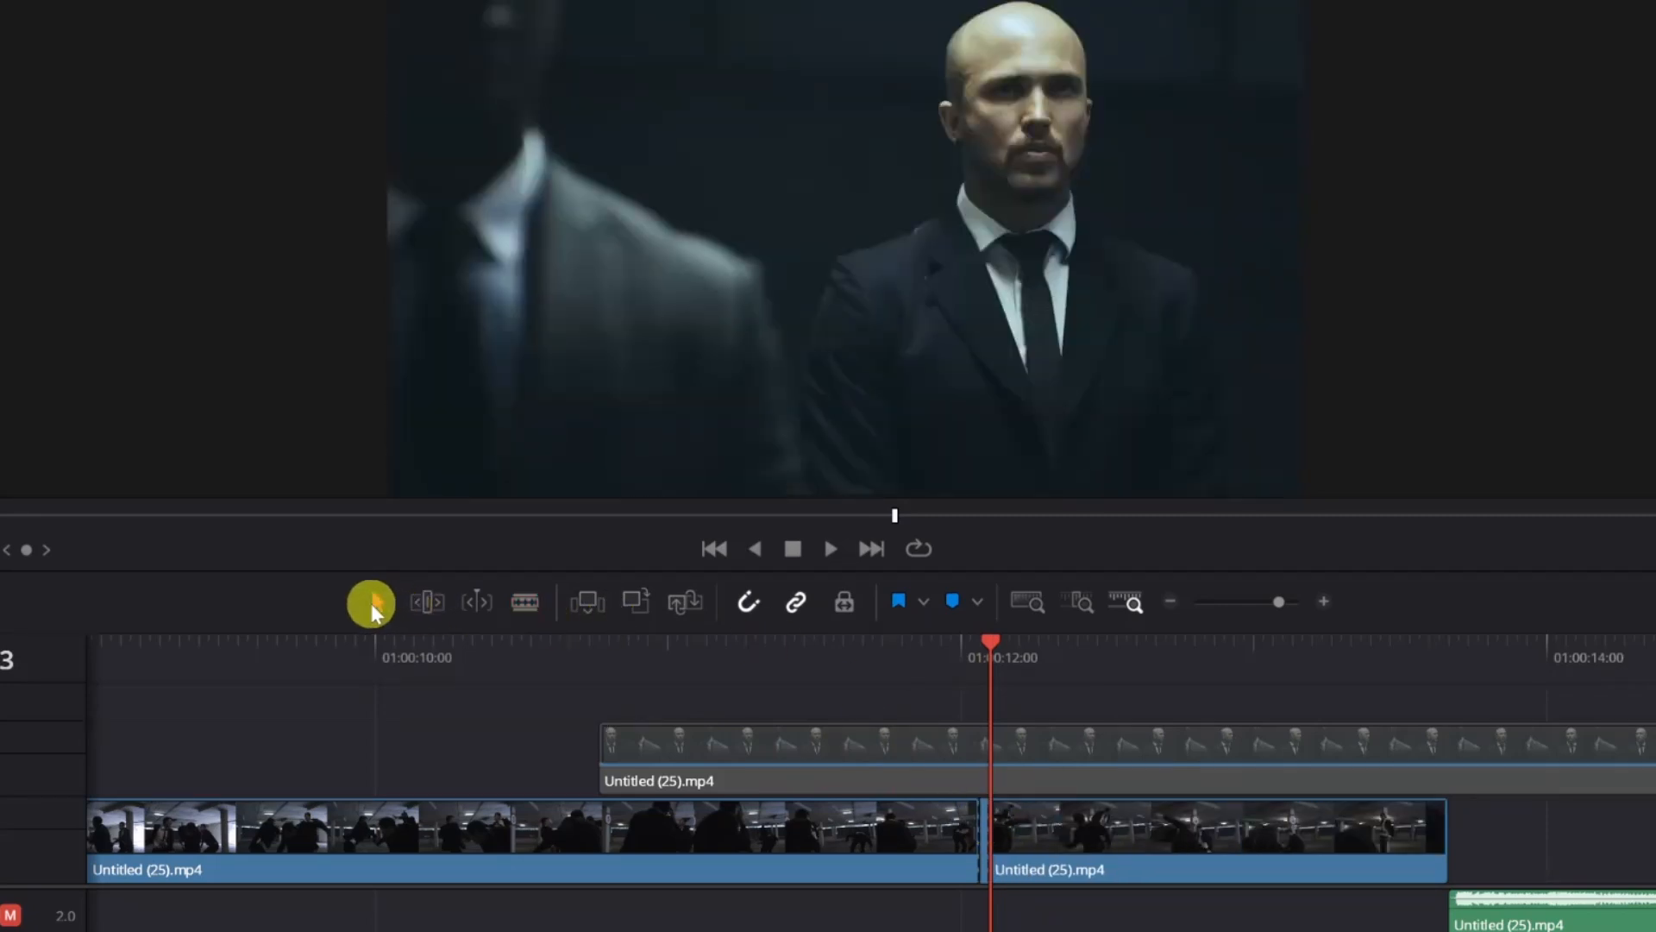
Step: Apply Freeze Frame in the Change Clip Speed settings to the single-frame Video 1 clip at 01:00:12:02
click(984, 819)
right_click(986, 824)
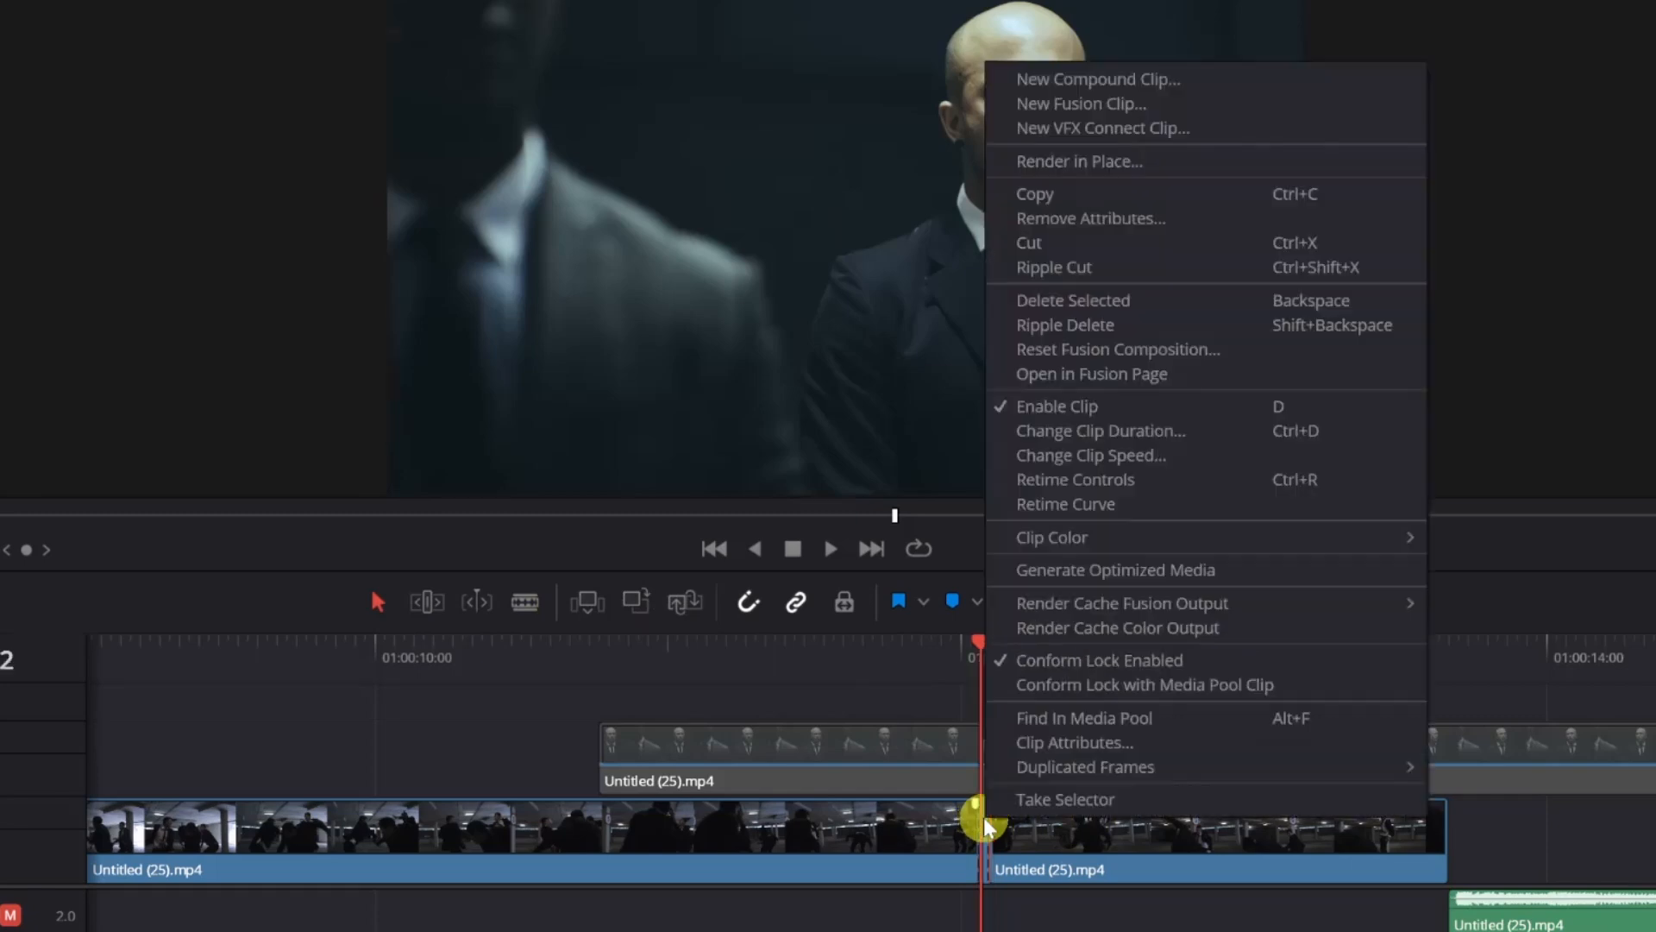
click(1142, 457)
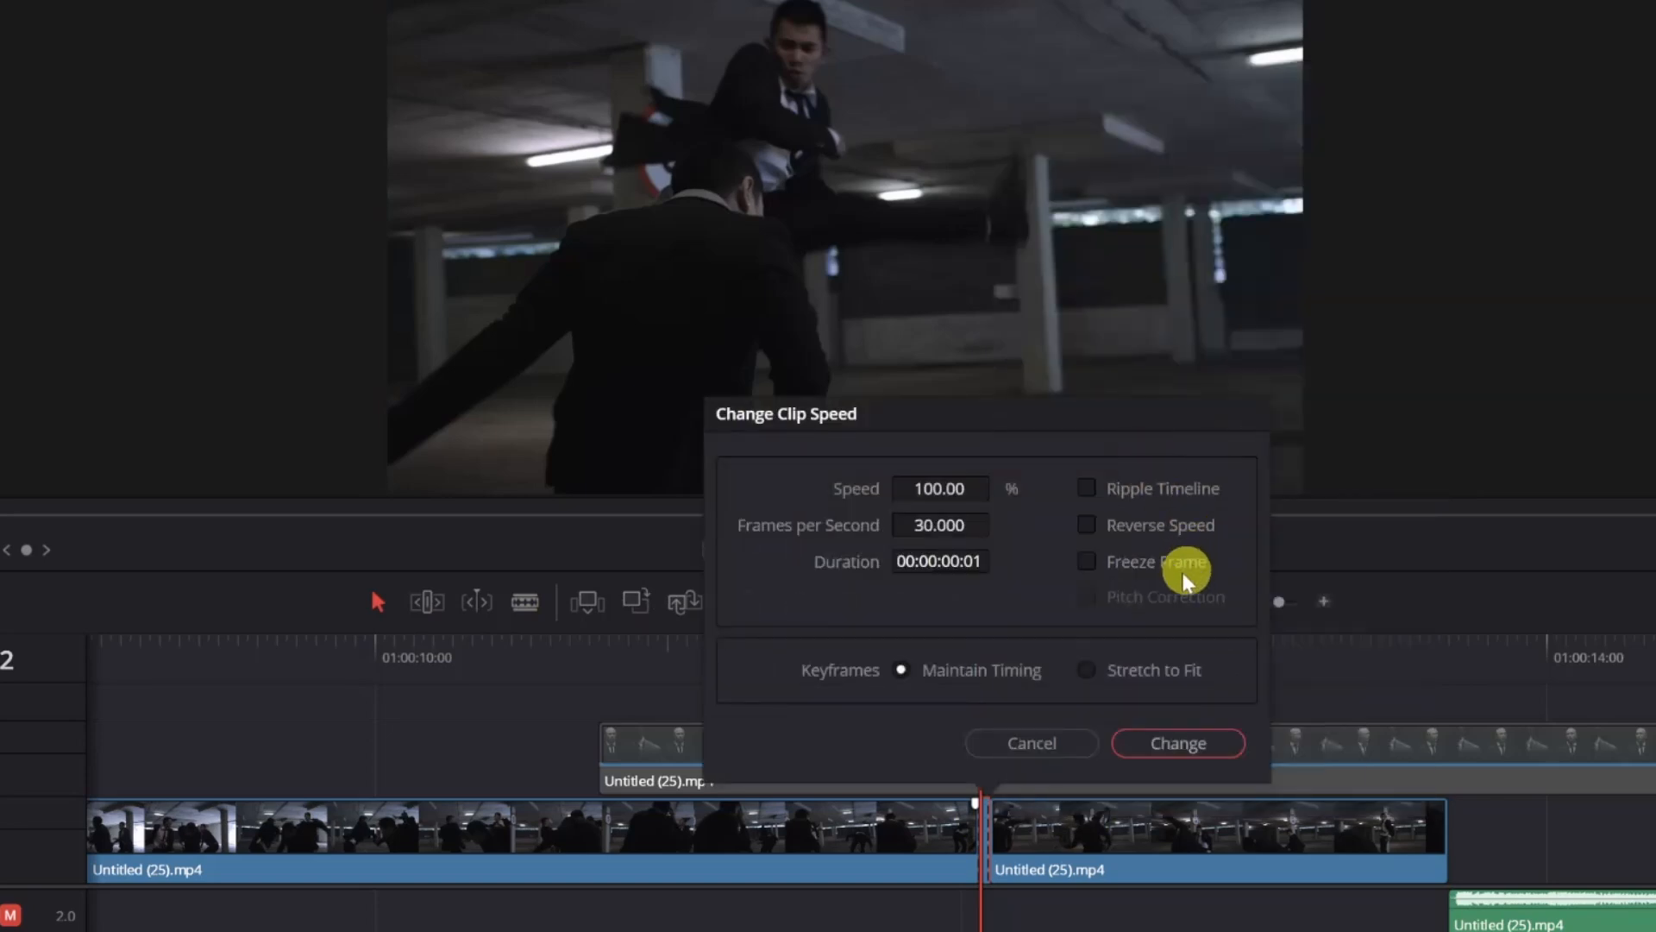
click(1088, 561)
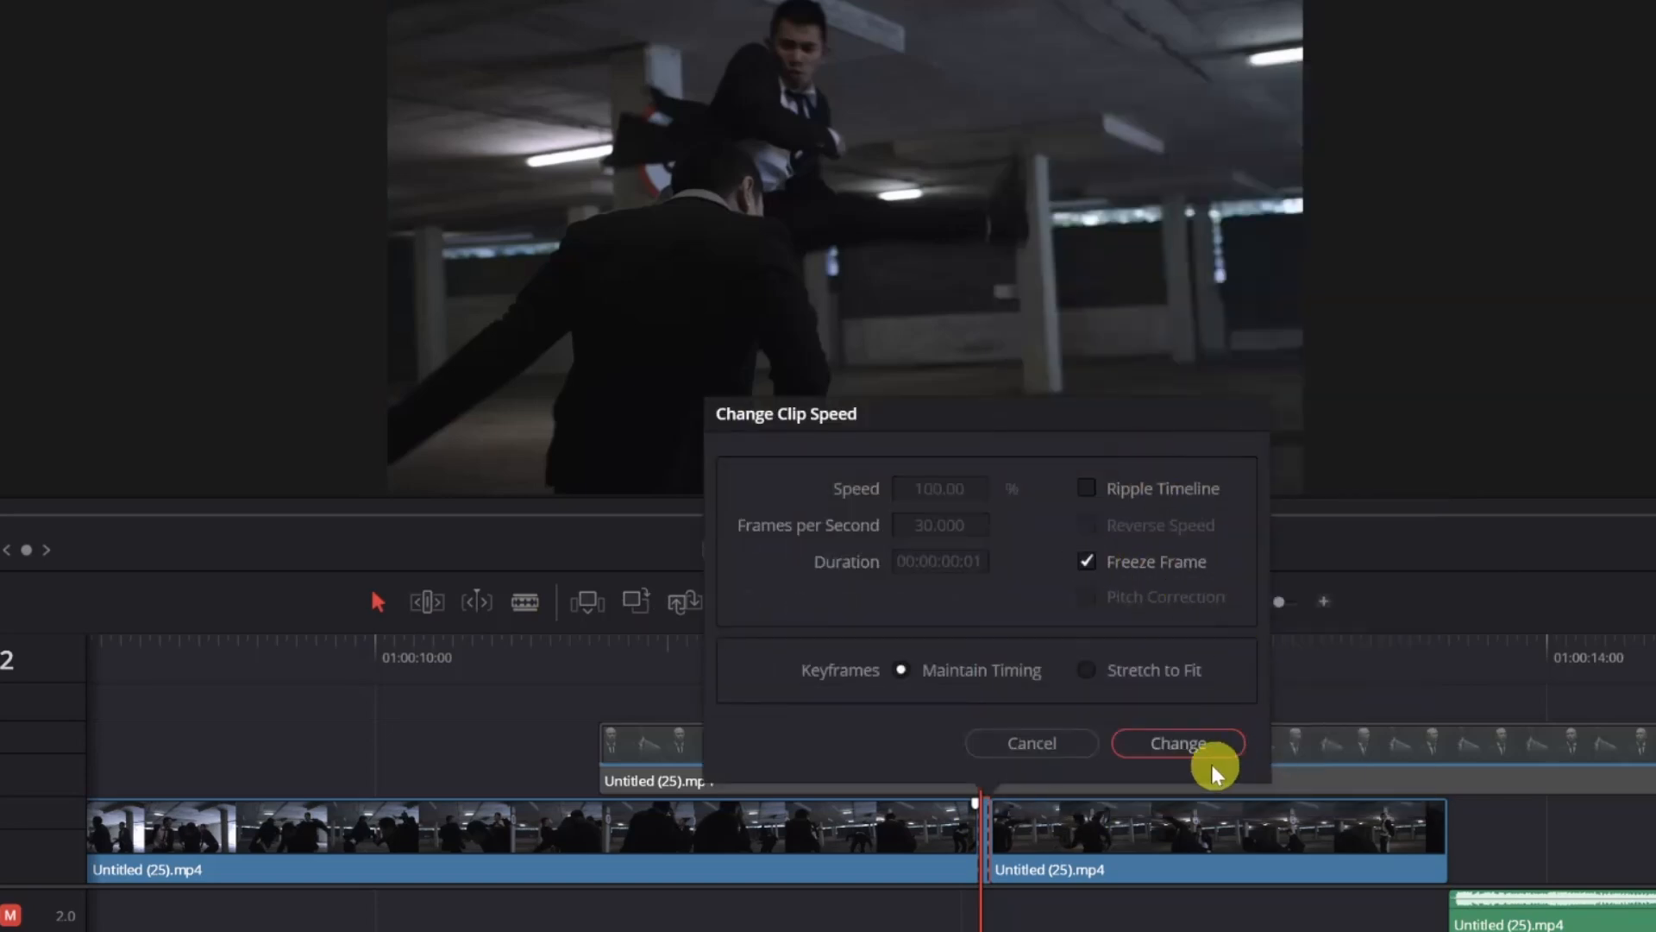
click(1187, 744)
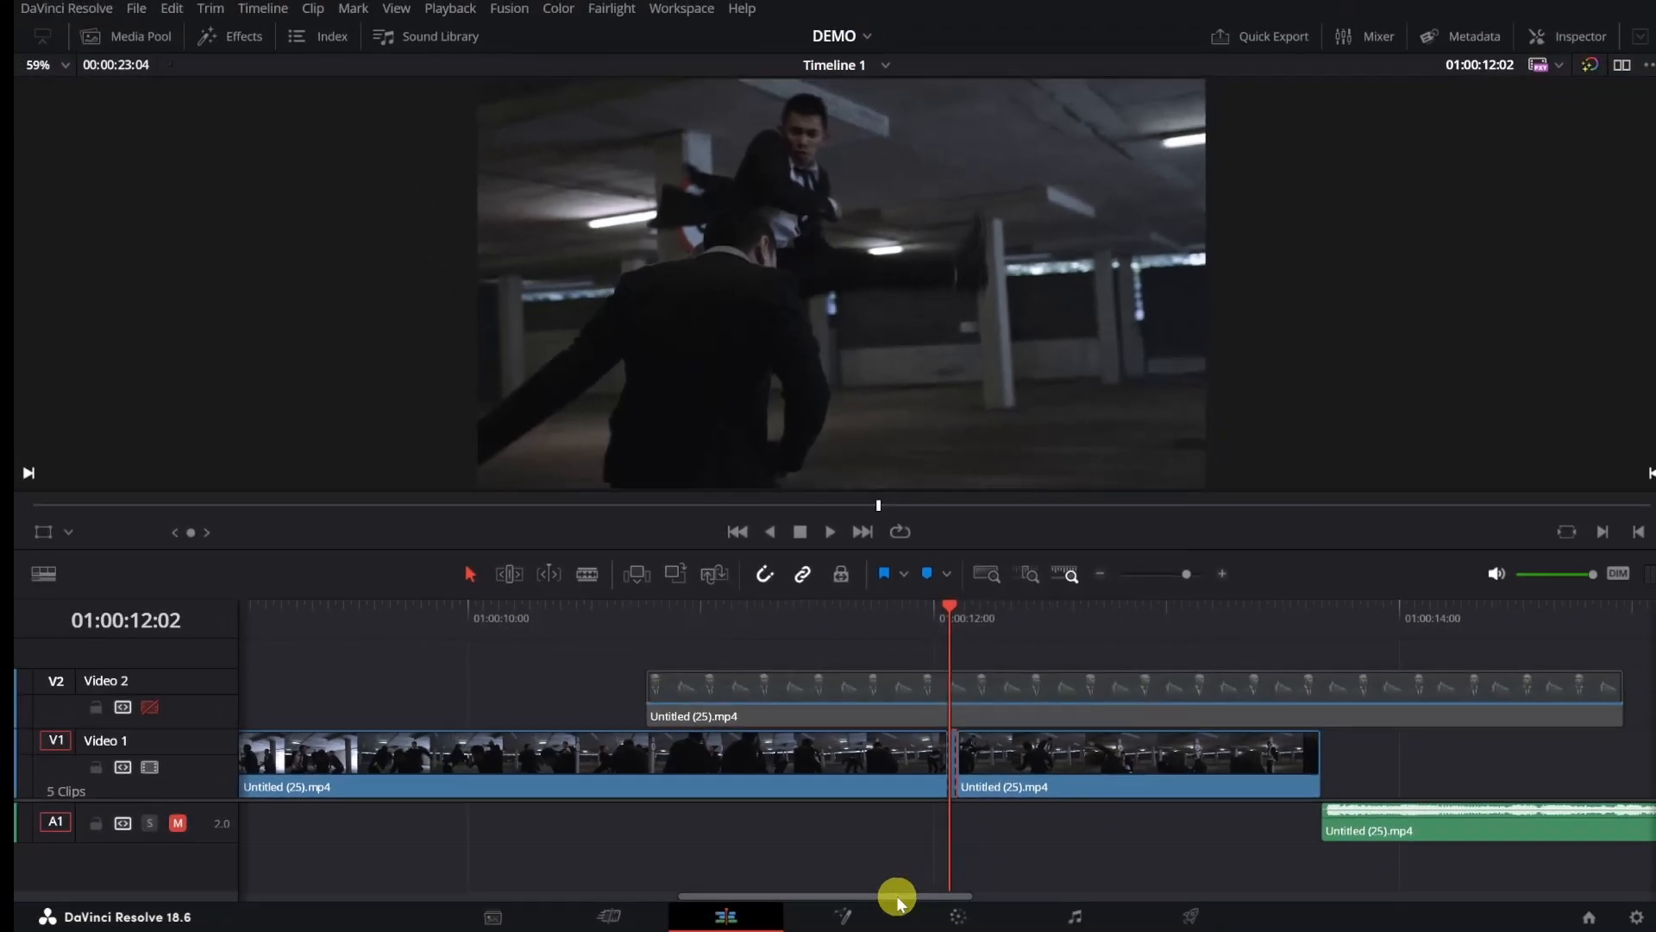
Step: Move the last Video 1 clip to the start of the audio clip and extend the frozen kick frame to fill the gap
drag(1102, 768, 1463, 754)
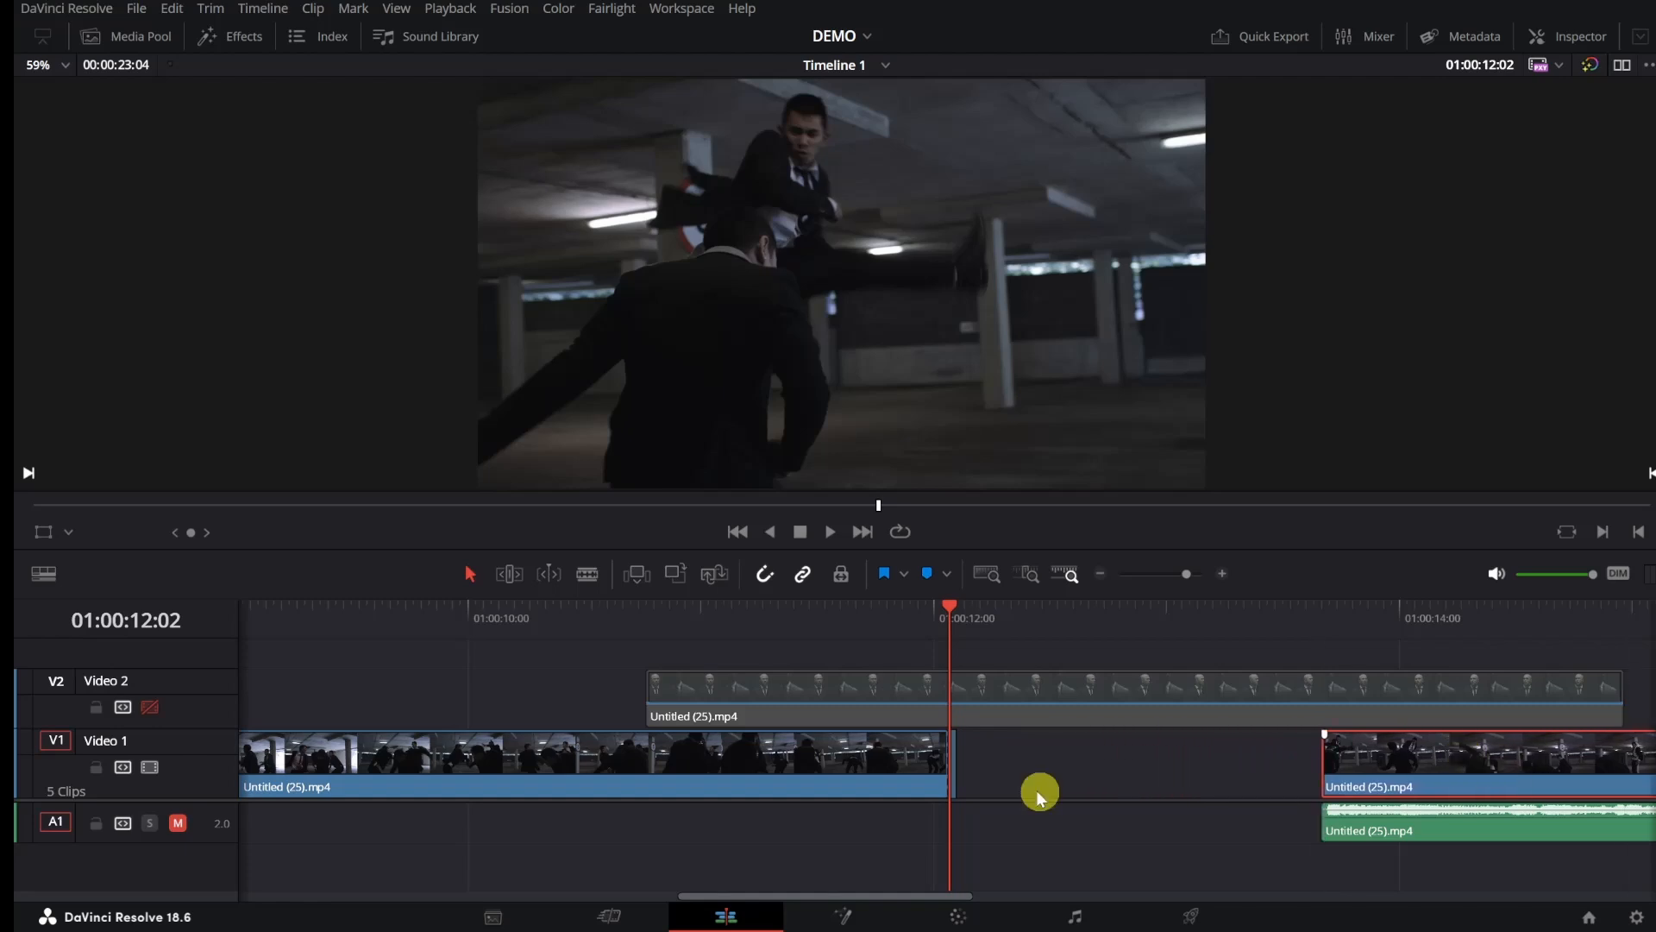
drag(958, 757, 1303, 762)
drag(954, 617, 1291, 632)
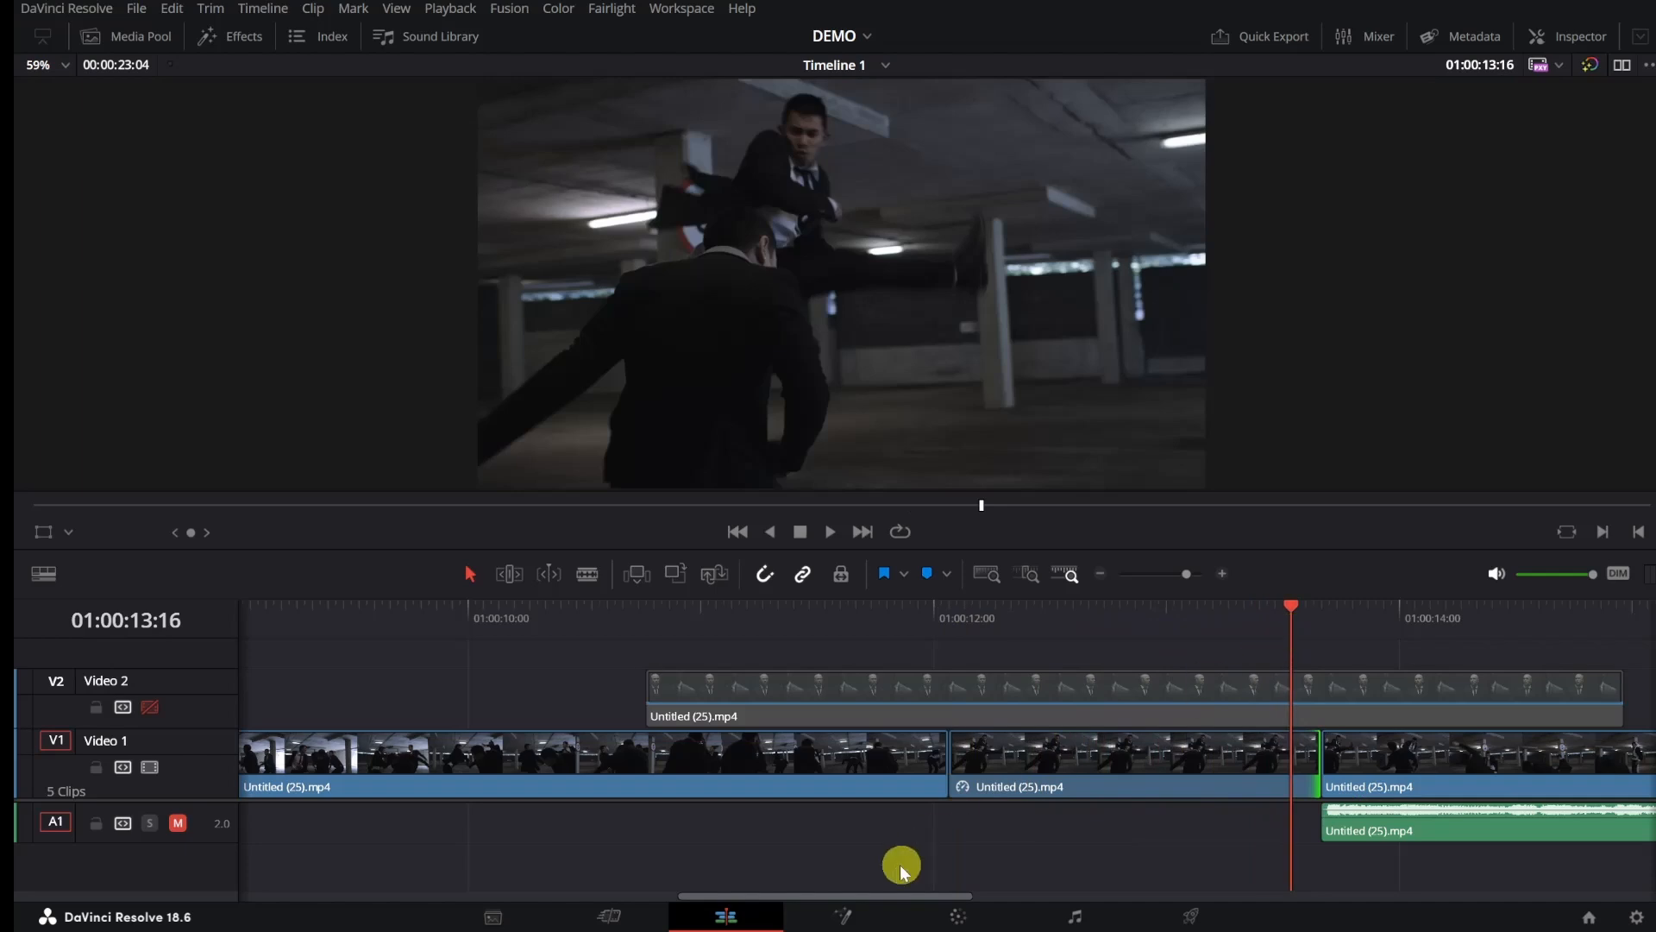
Step: Delete the Video 1 clip following the kick freeze frame and play the timeline from the beginning
drag(891, 900, 968, 898)
click(1018, 785)
drag(891, 613, 1038, 610)
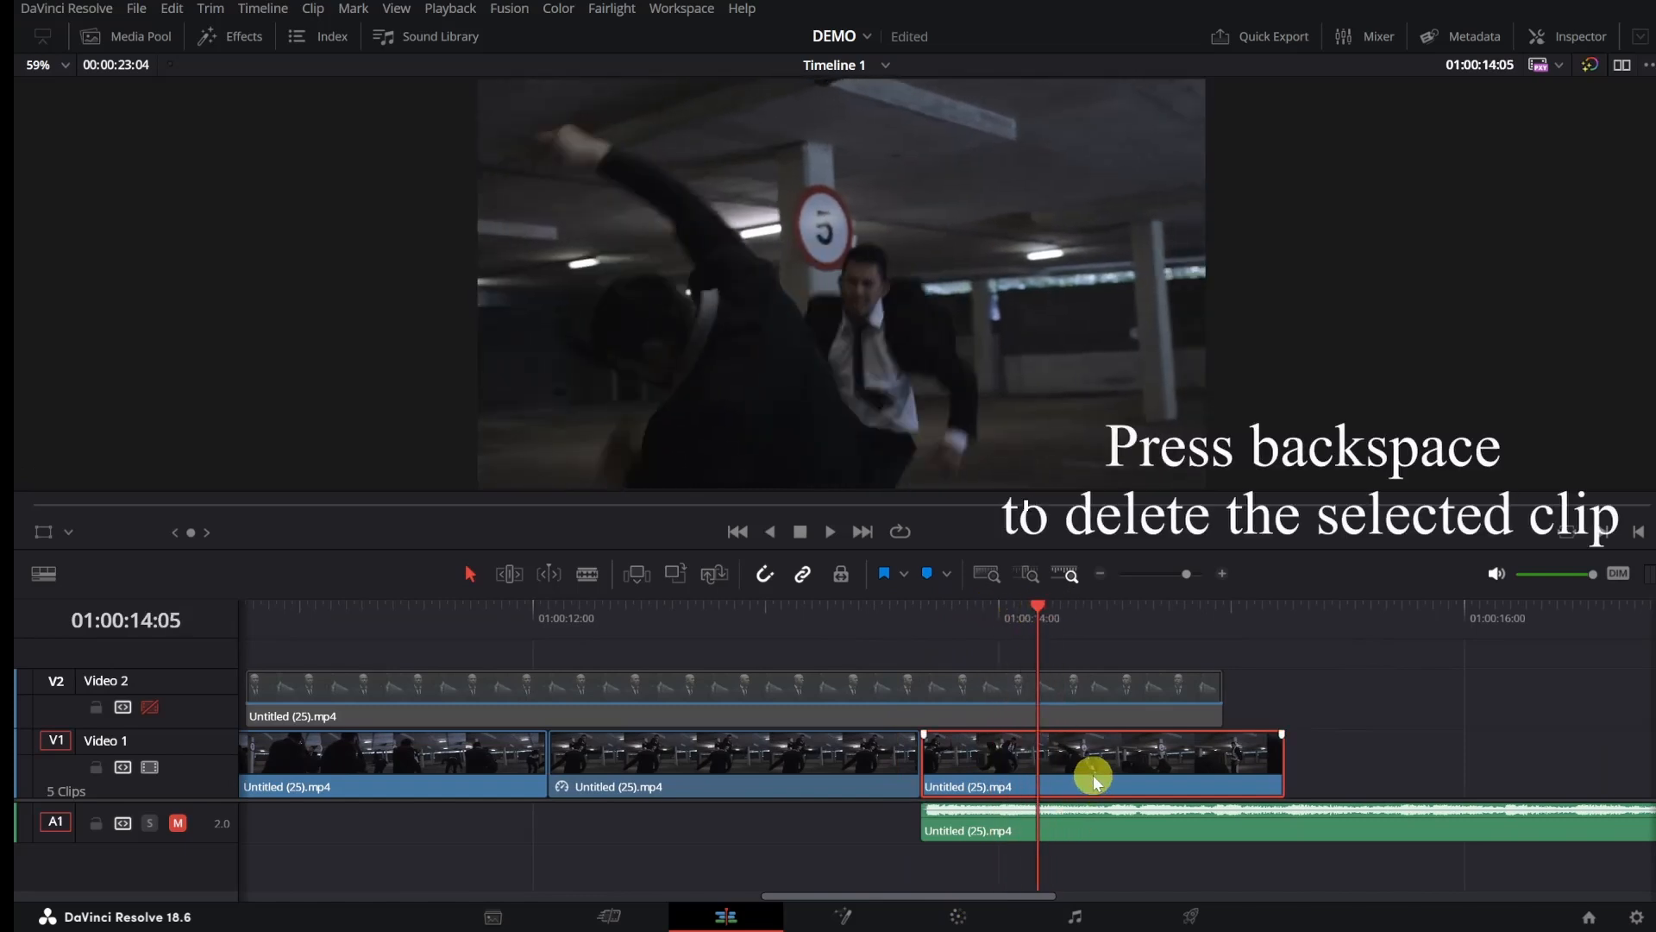
key(BackSpace)
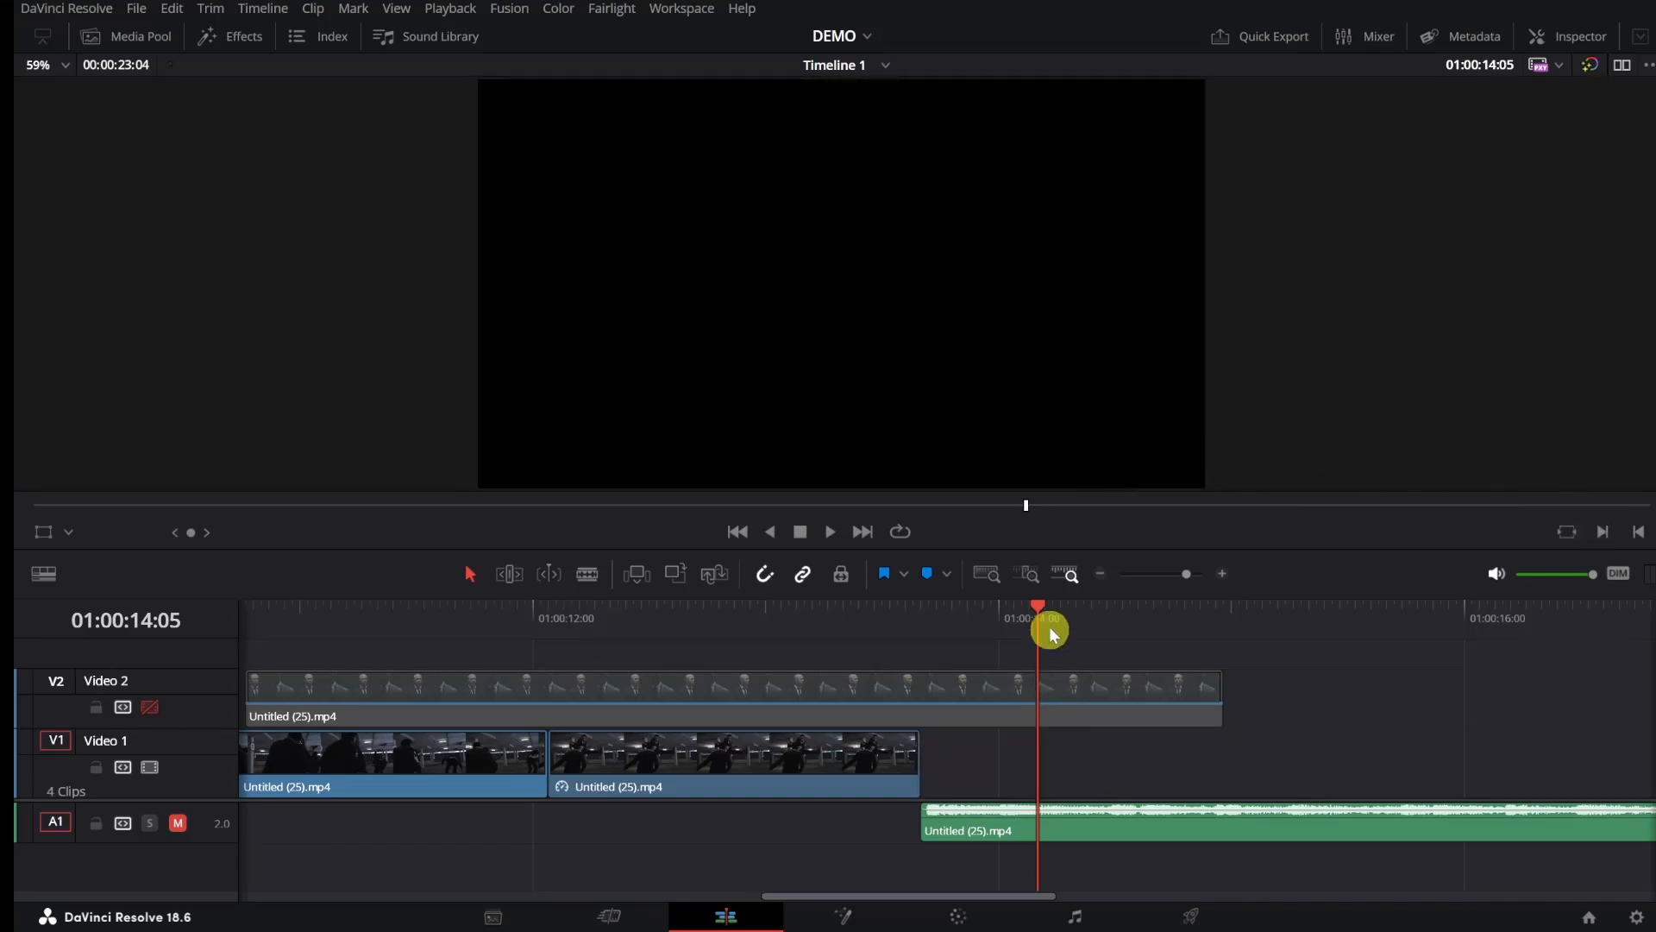
drag(1044, 608, 163, 638)
click(833, 532)
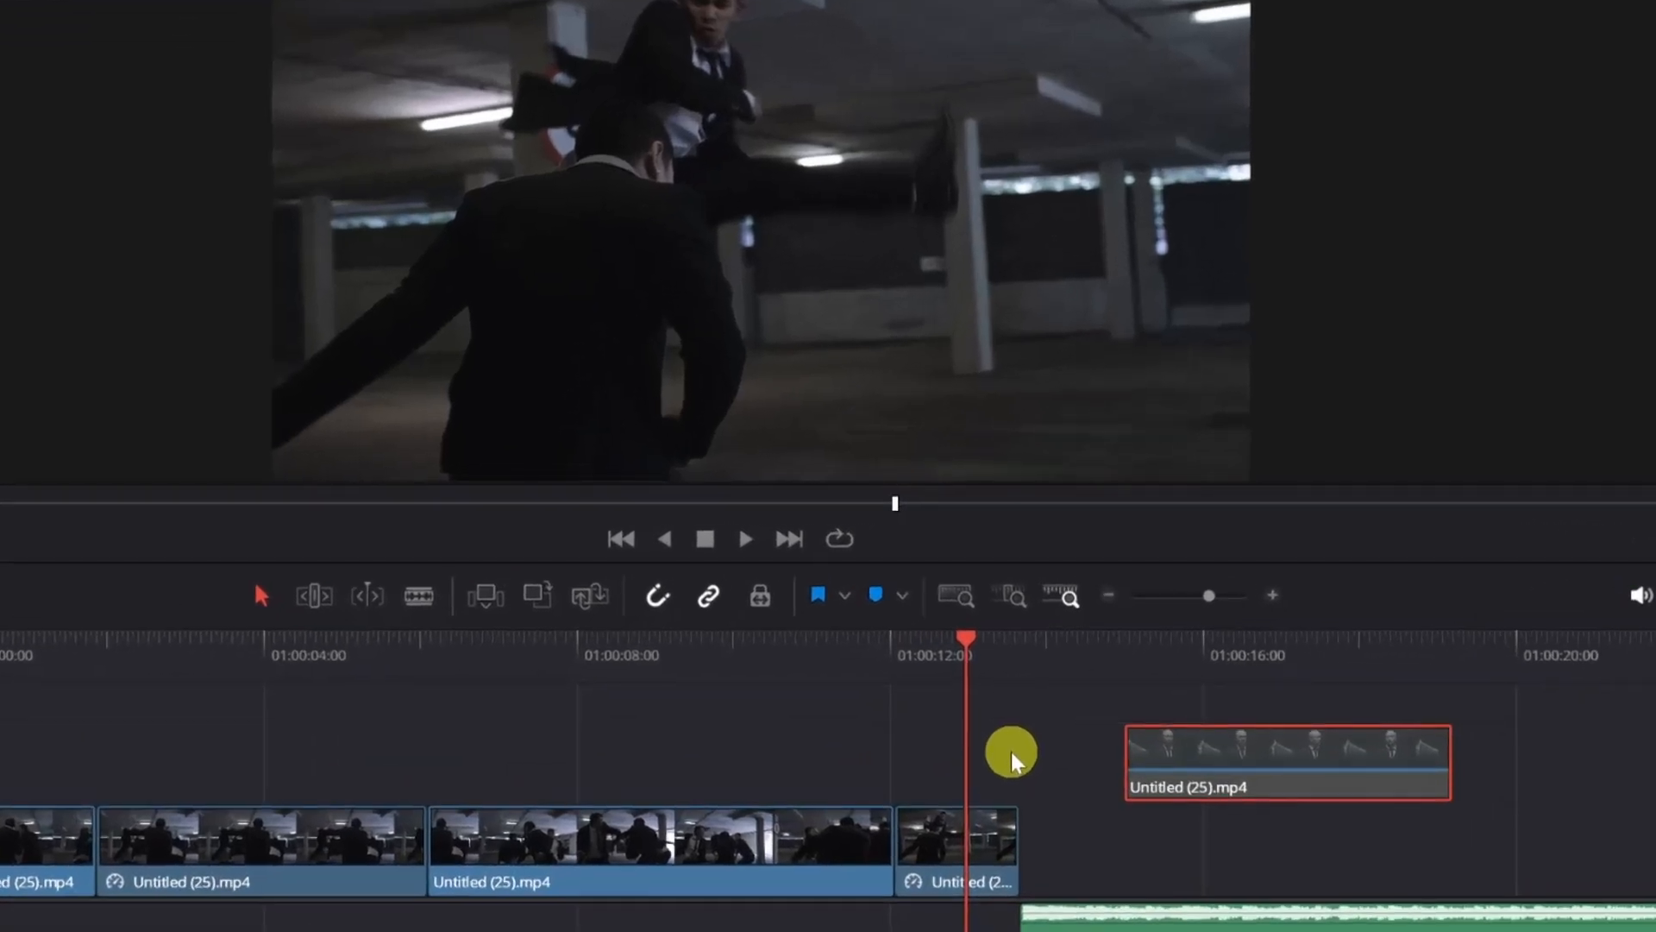
Step: Move the Video 2 clip earlier so it starts at about 01:00:07:00, aligned with the playhead
drag(1238, 687, 773, 696)
drag(670, 759, 625, 757)
drag(963, 662, 491, 639)
drag(650, 762, 675, 758)
Step: Split the Video 1 clip at the start of the Video 2 clip with the blade tool and return to the selection tool
click(421, 599)
click(491, 830)
click(260, 597)
Step: Shift the two Video 1 clips after the split later and place the Video 2 clip in the gap on Video 1
drag(957, 880, 1128, 878)
drag(769, 872, 924, 872)
drag(1135, 872, 1257, 872)
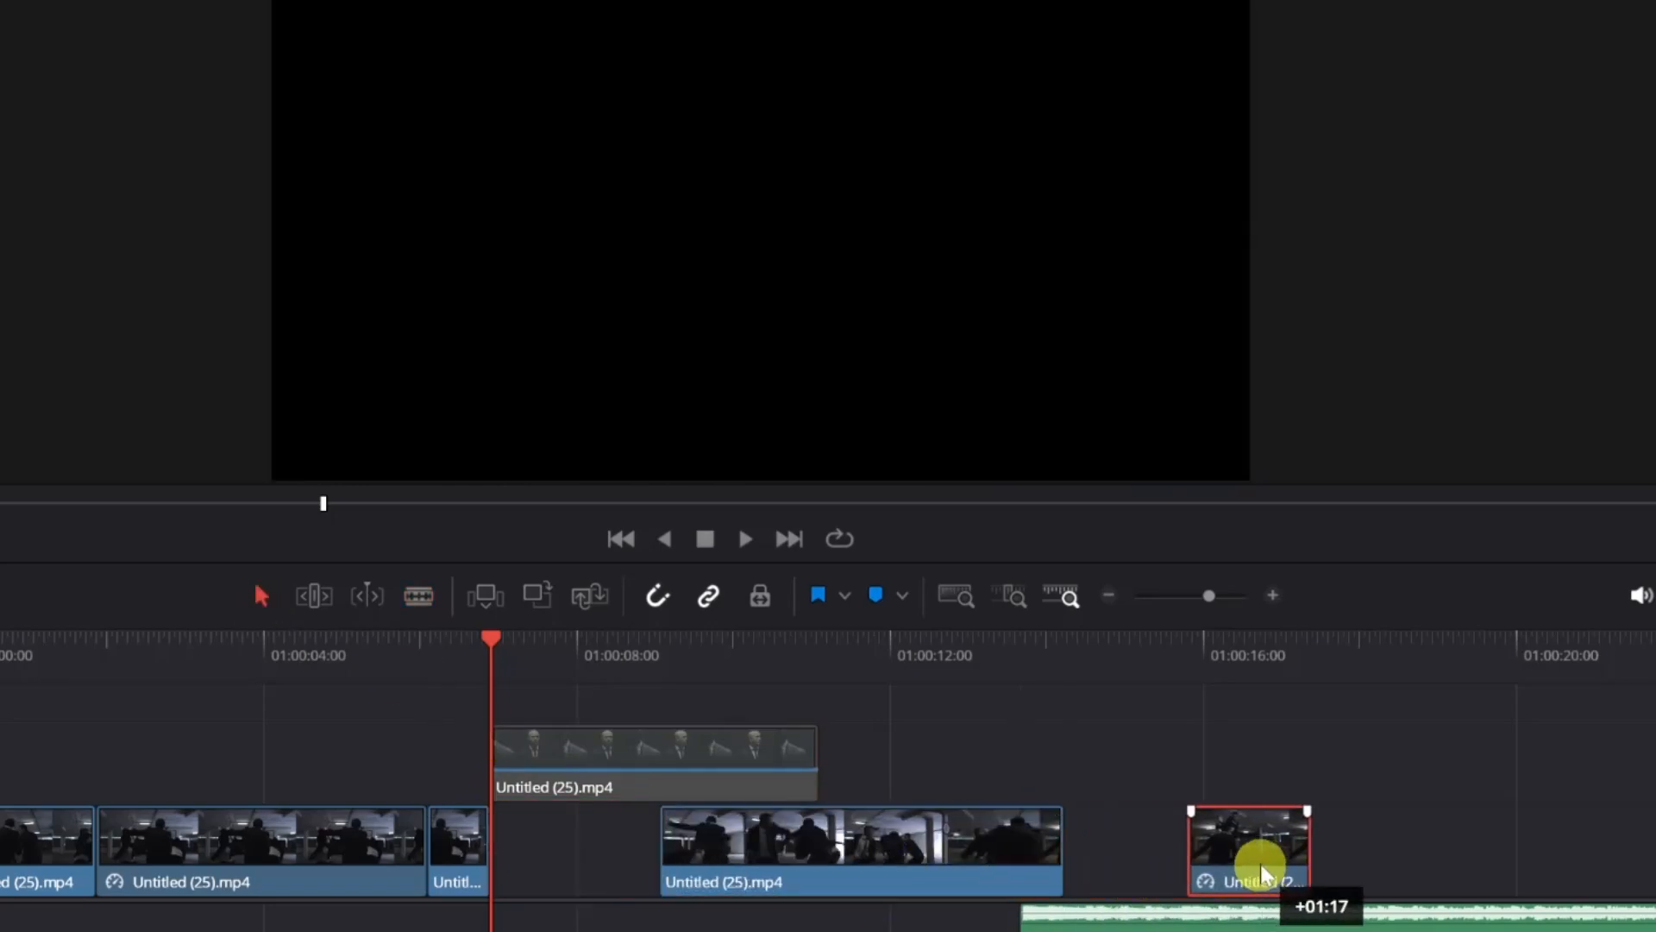
drag(893, 870, 1053, 870)
mouse_move(1289, 867)
mouse_down()
mouse_move(1320, 862)
mouse_move(1301, 862)
mouse_up()
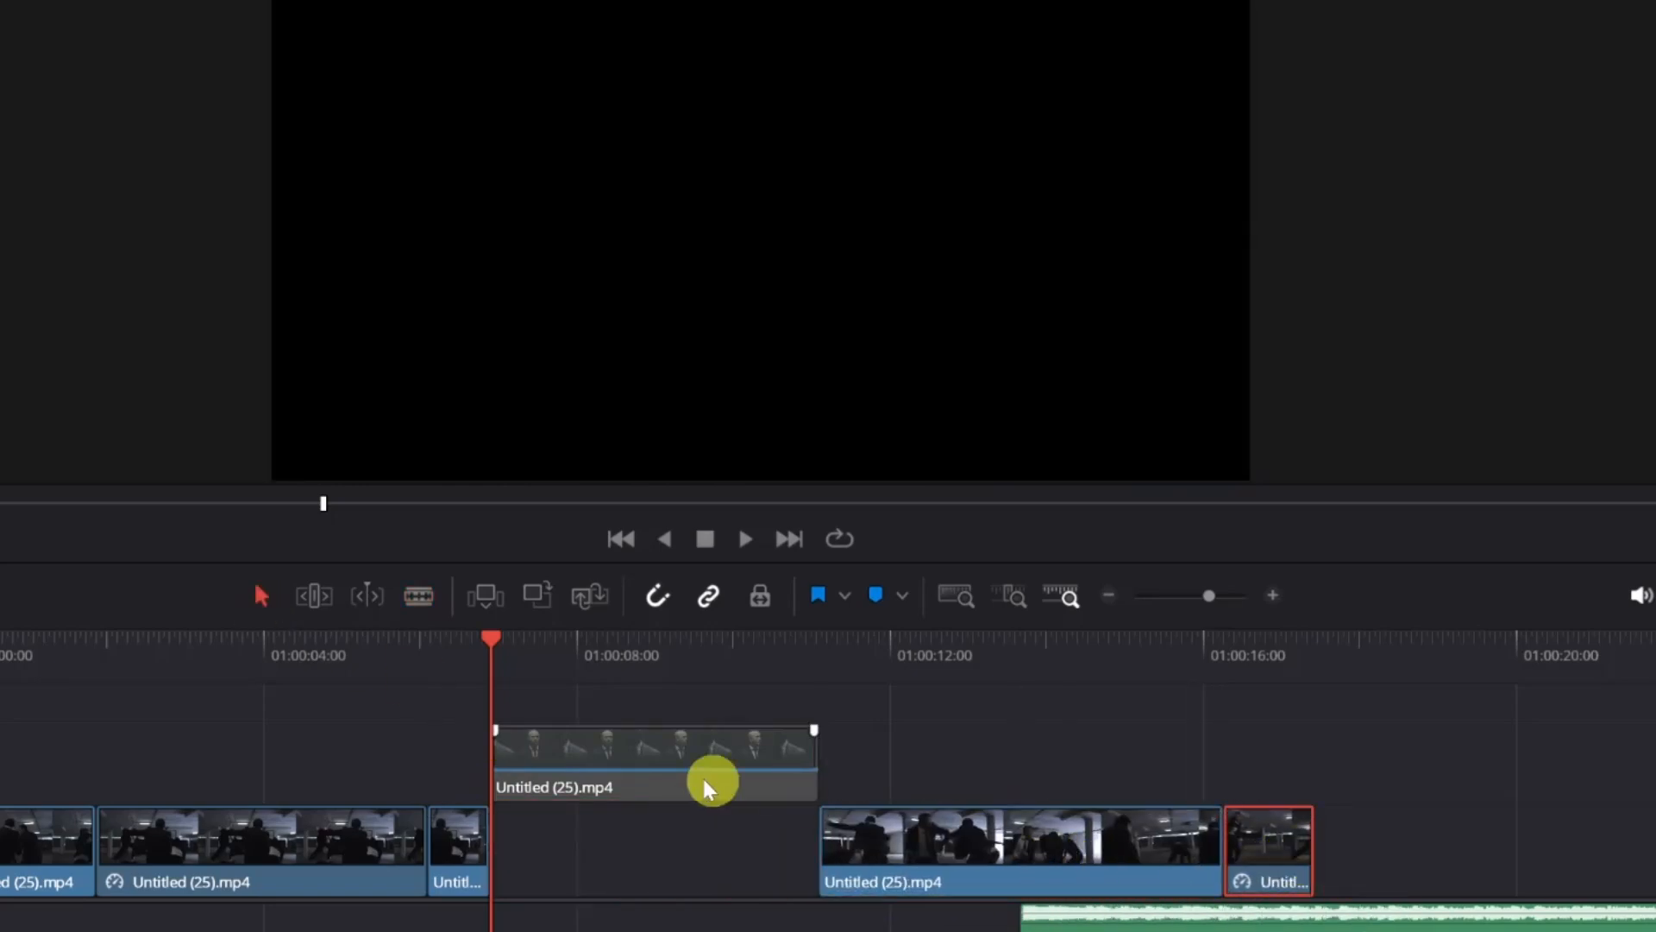
drag(669, 761, 667, 824)
Step: Play the timeline from the beginning and extend the final freeze frame to end at about 01:00:20:15
drag(635, 676, 0, 615)
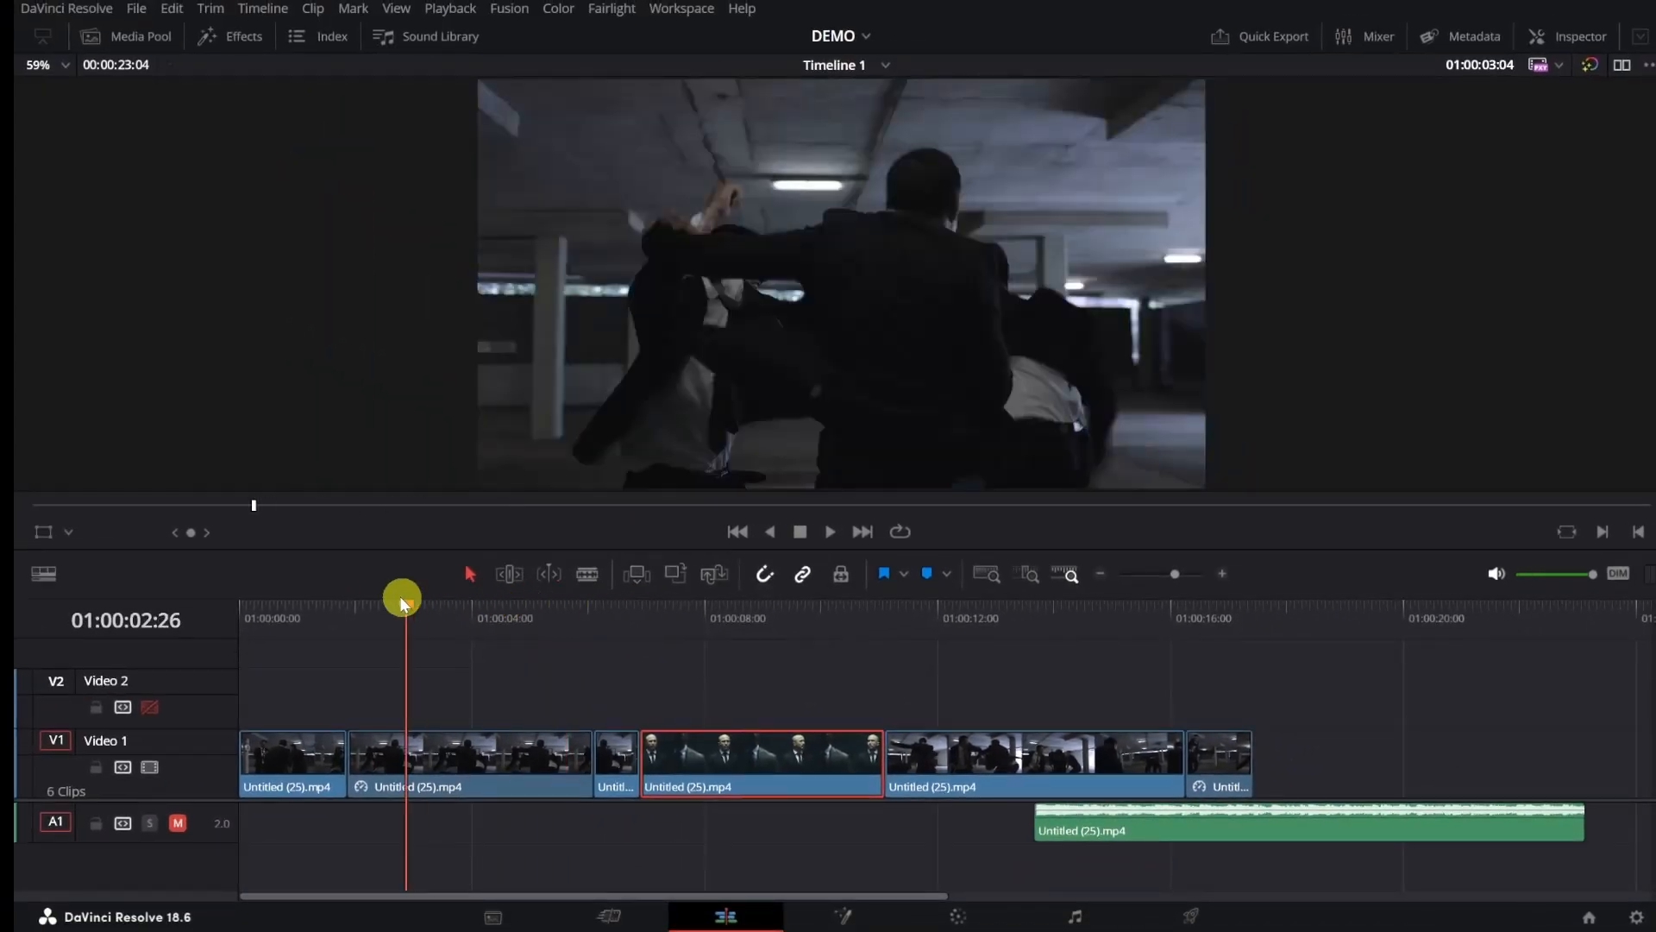
drag(261, 588, 239, 595)
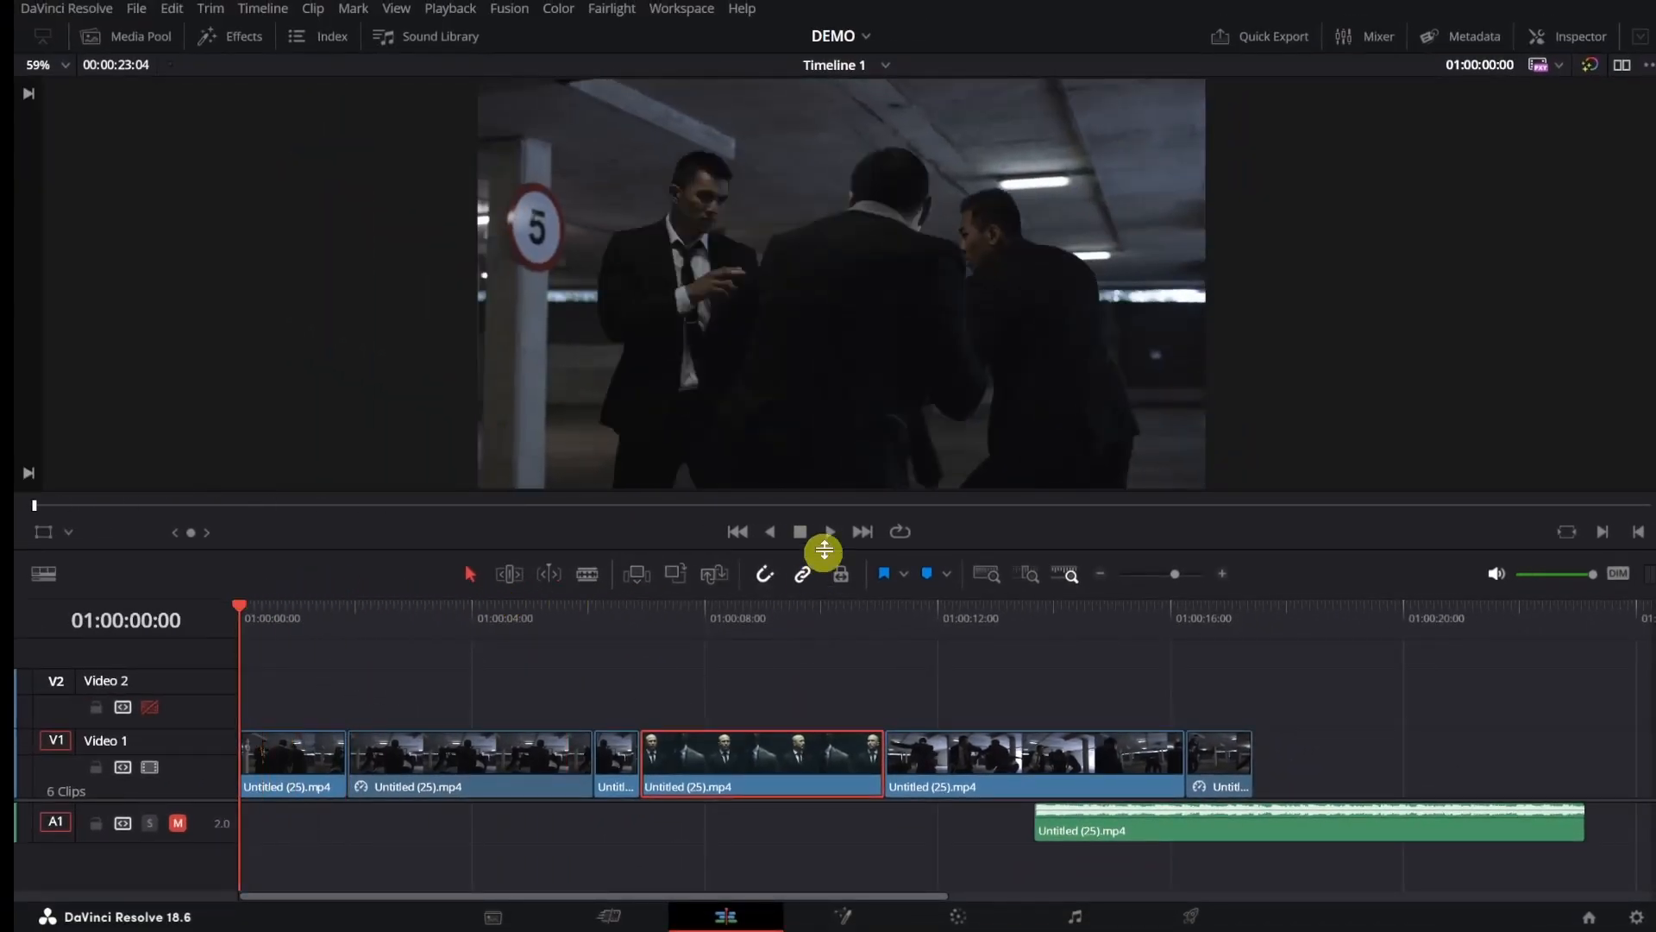
click(829, 532)
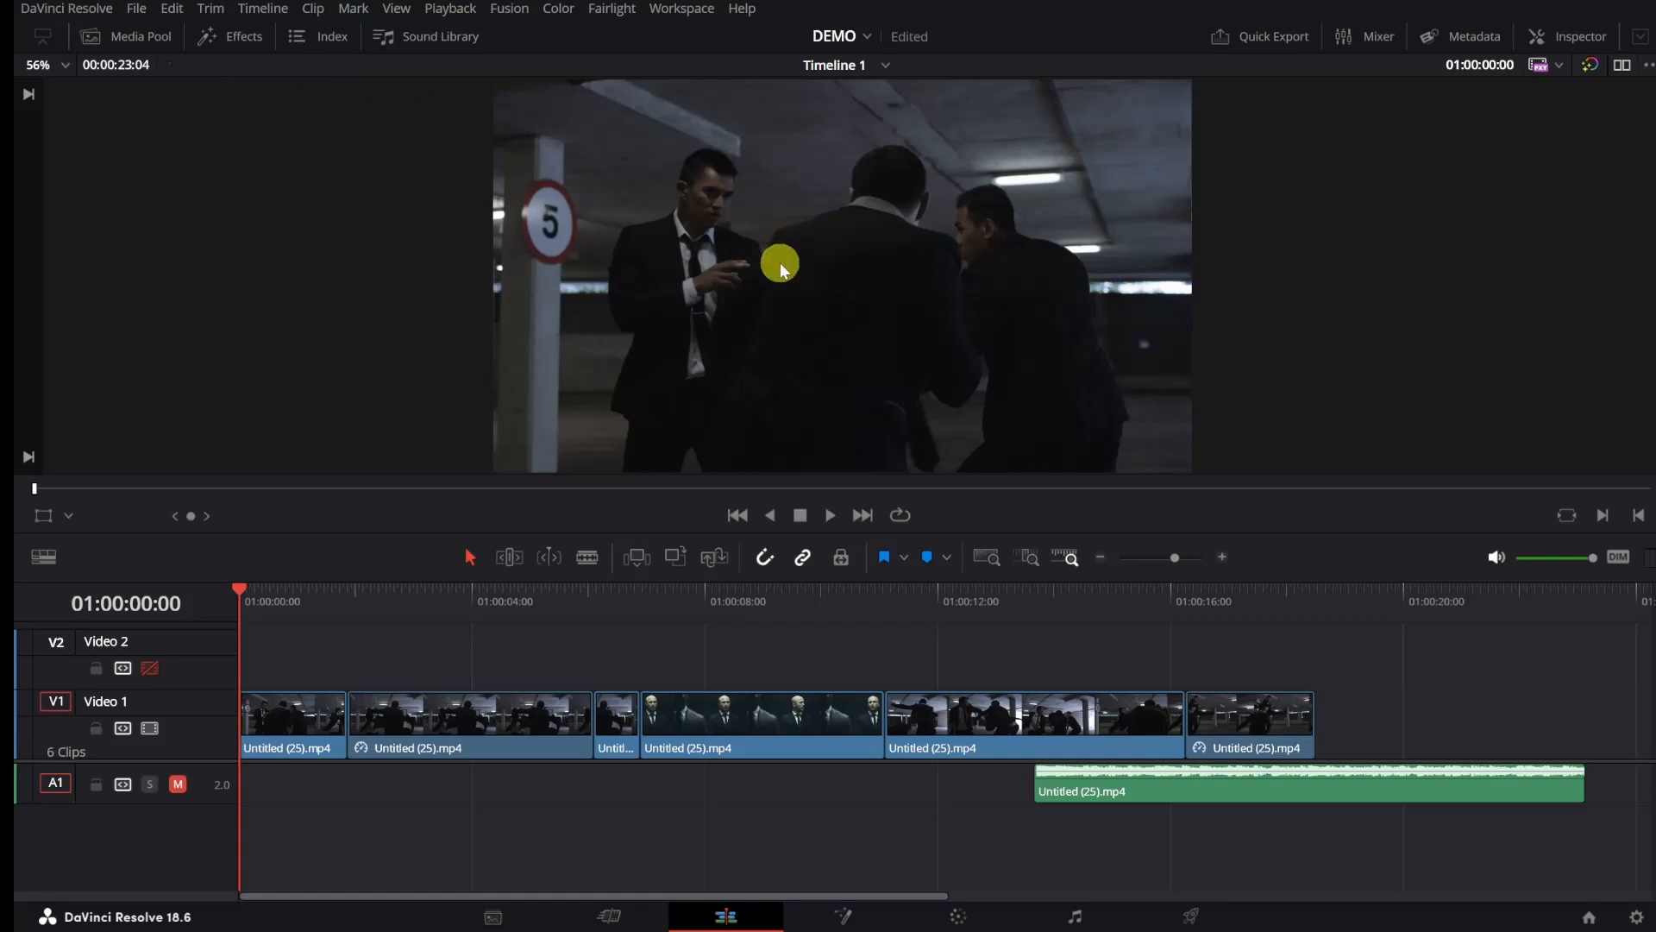
drag(1249, 723, 1331, 705)
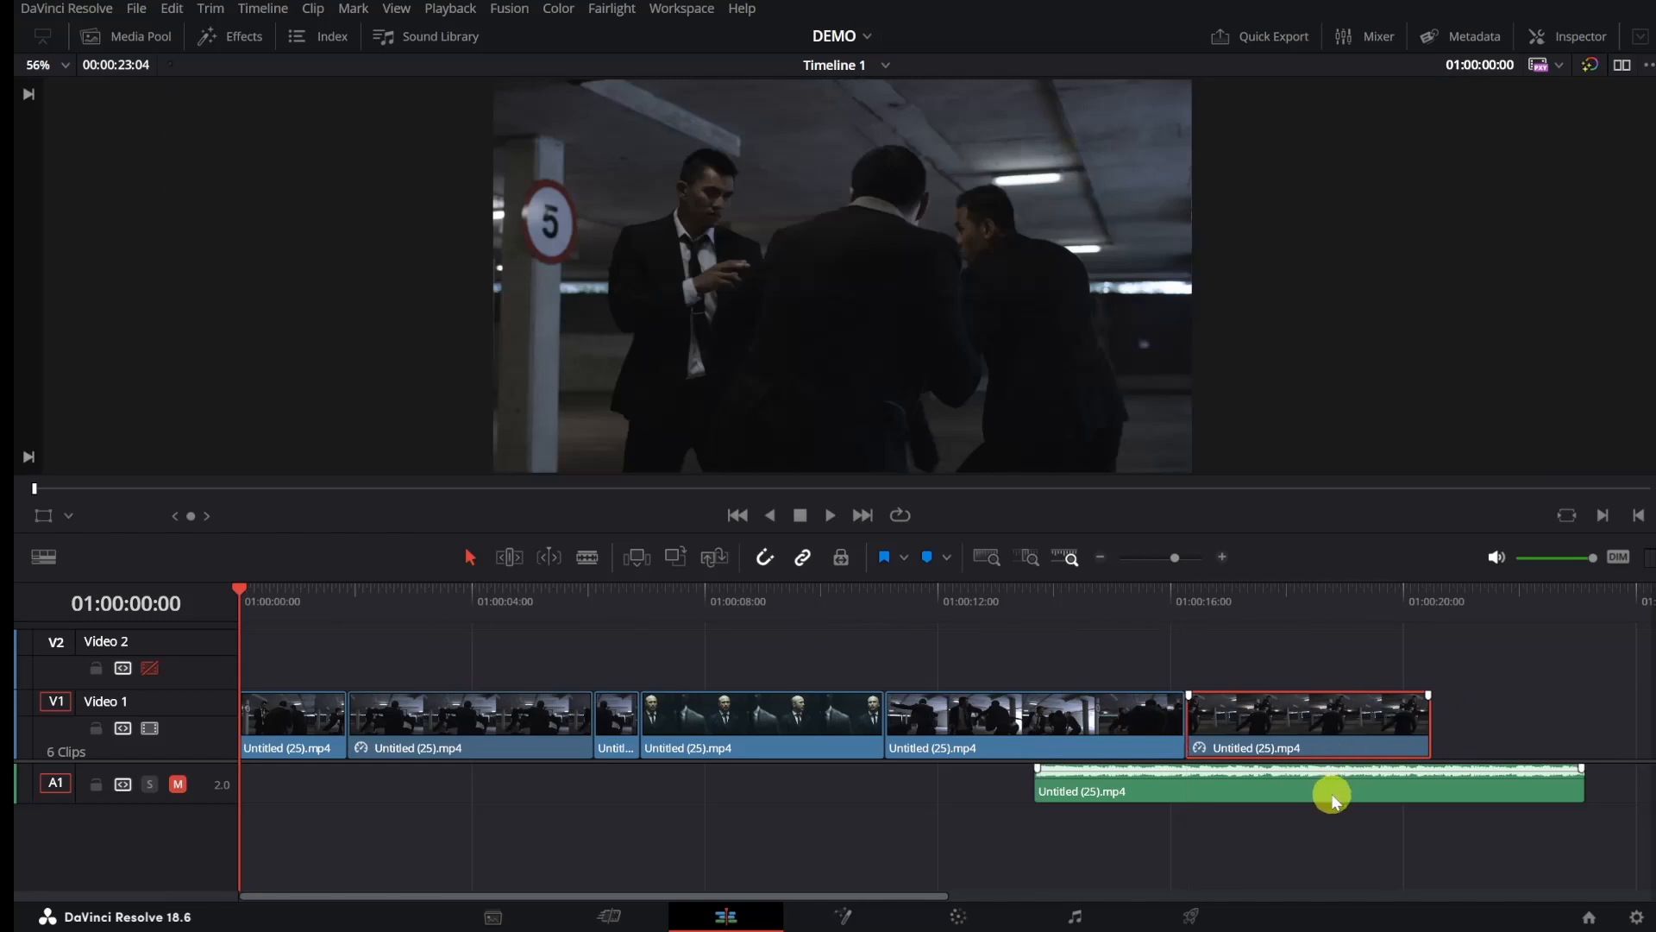
Step: Move the audio clip to the timeline start, trimmed to the inserted clip's start, and place a duplicate ending with the final freeze frame
drag(1333, 794, 553, 770)
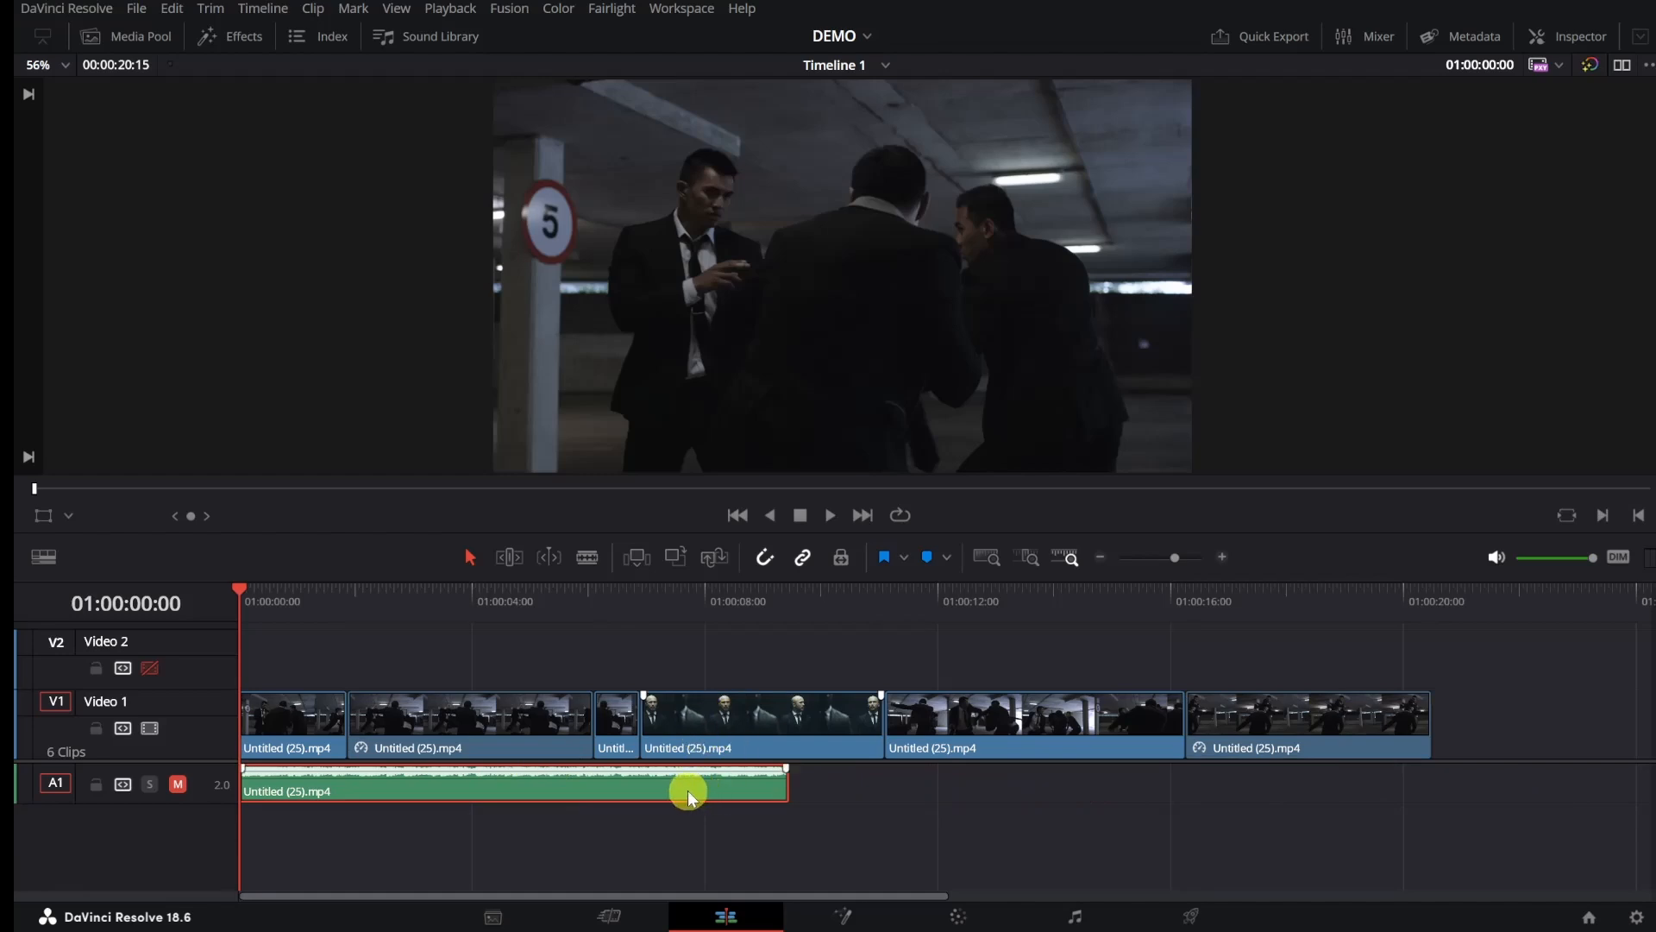
drag(665, 786, 1287, 766)
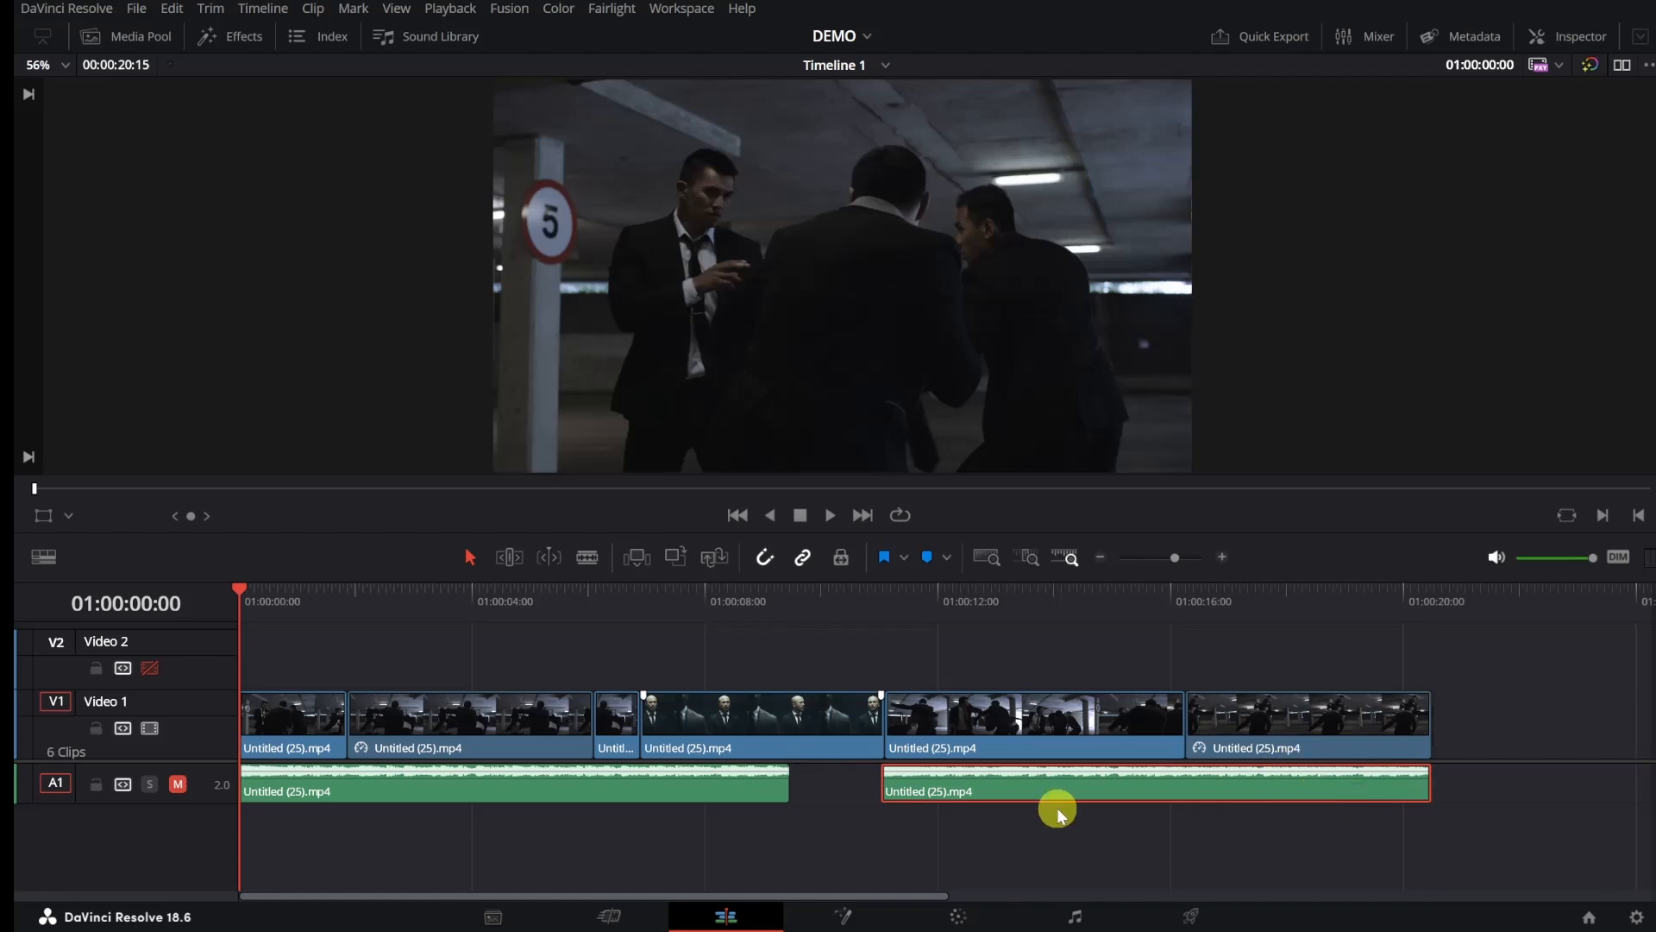
drag(788, 787, 642, 785)
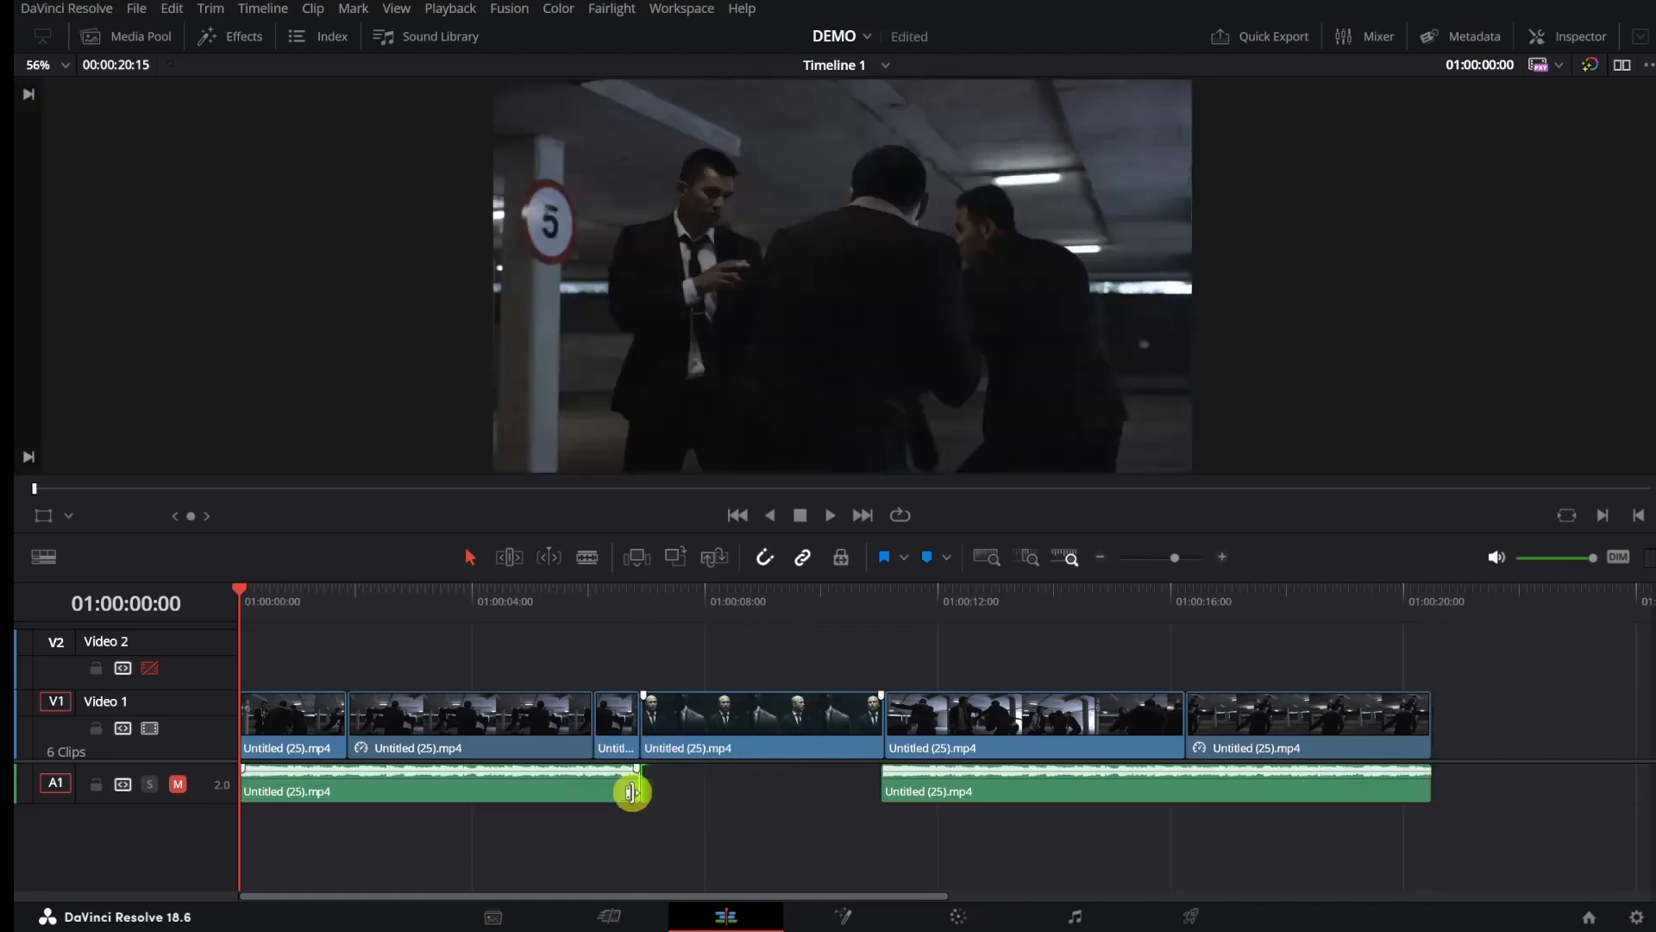
click(699, 757)
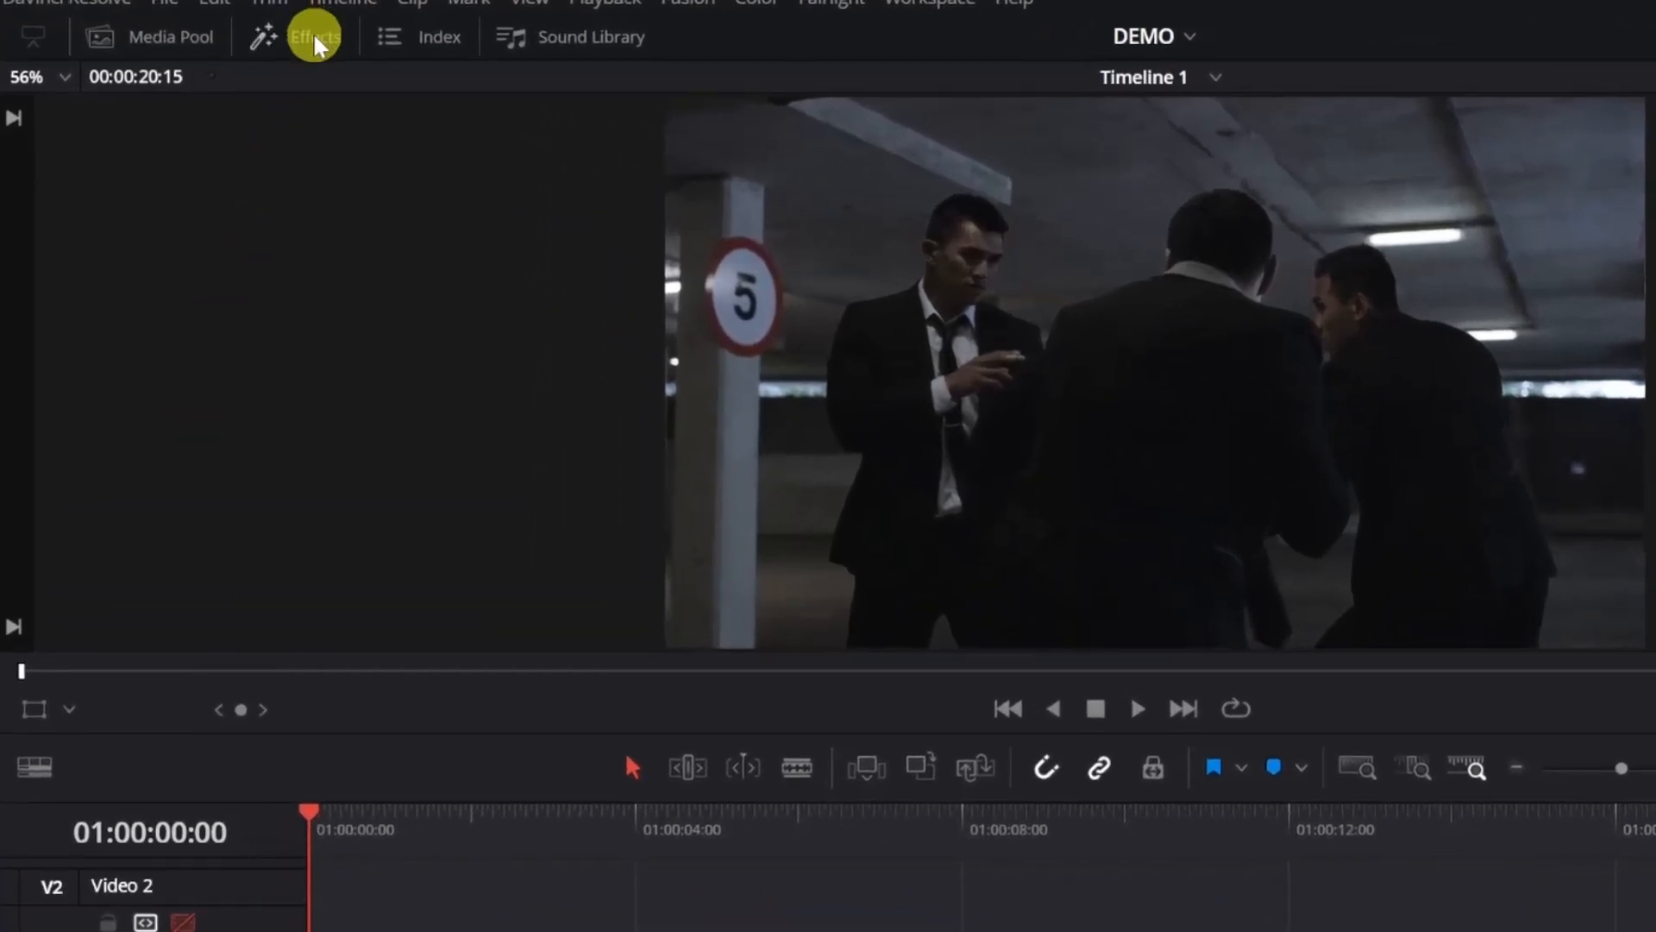
Step: Add a Text+ title on Video 2 above the first freeze frame and trim it to the freeze frame's length
click(315, 43)
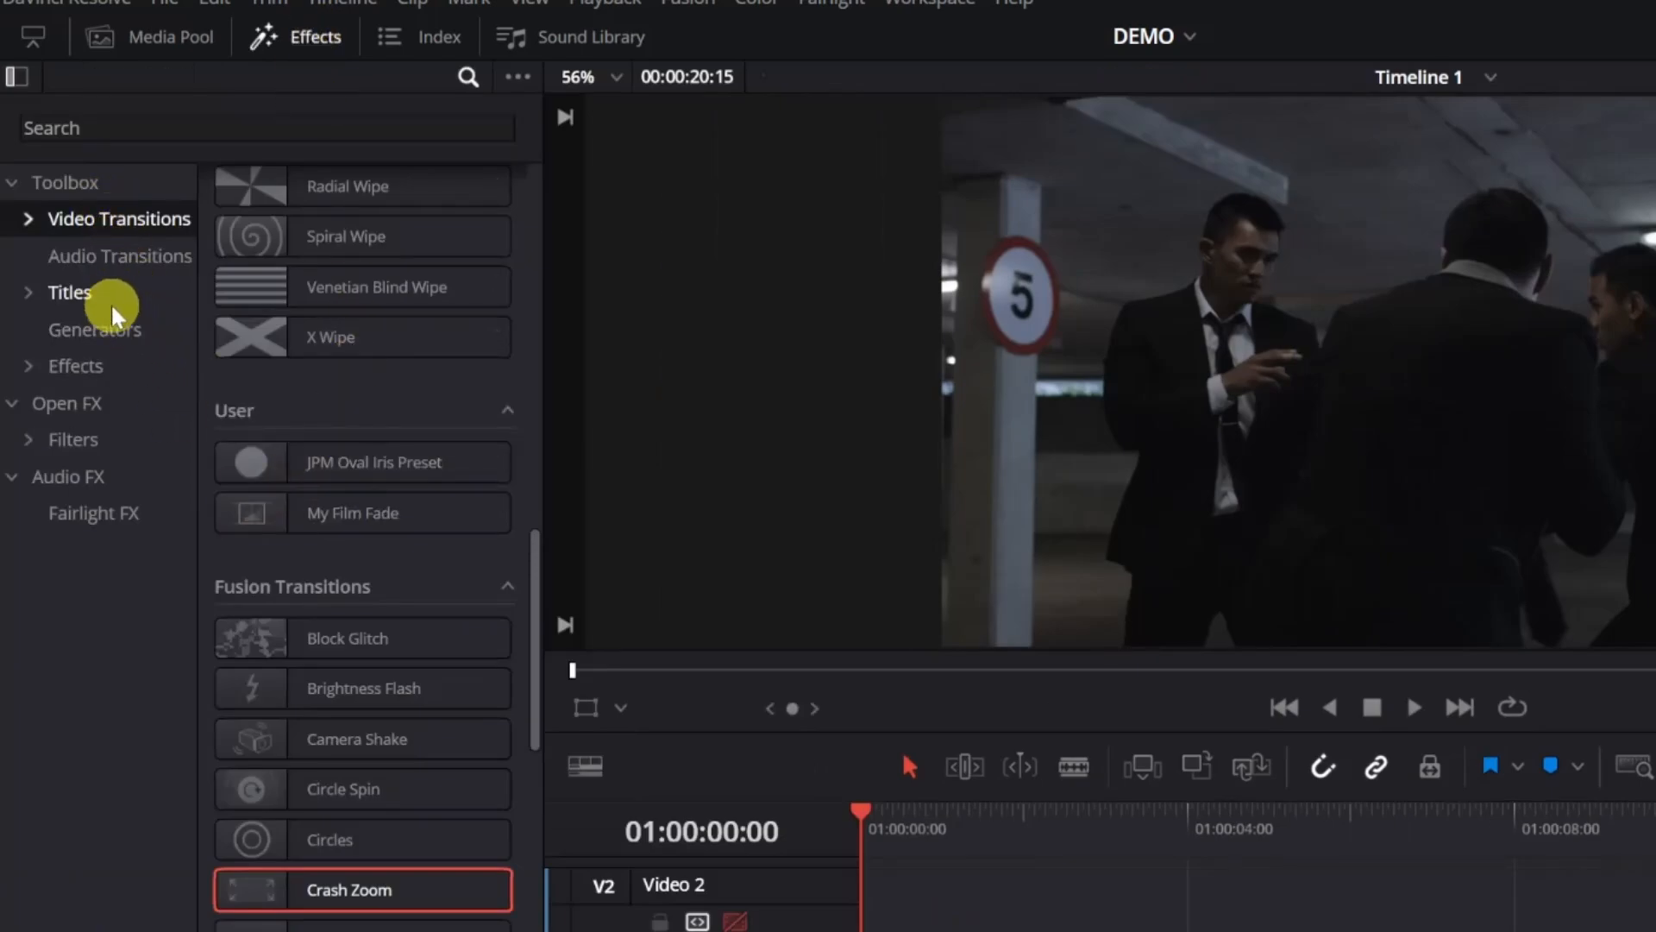
click(71, 293)
scroll(369, 453, up, 10)
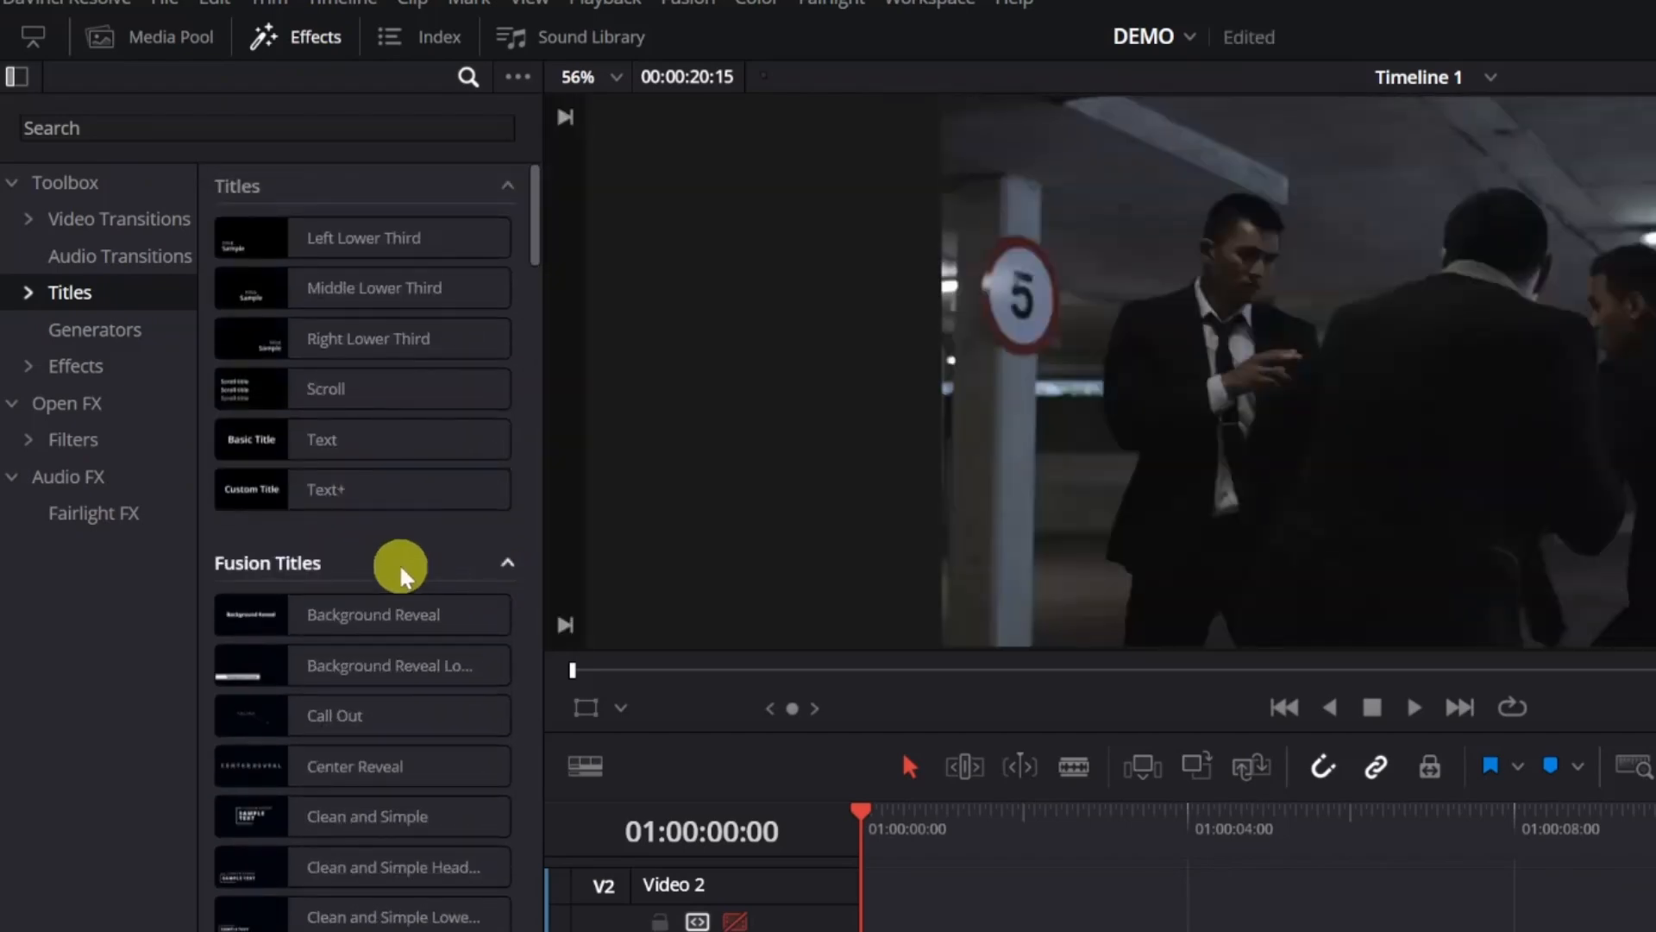
drag(437, 484, 745, 643)
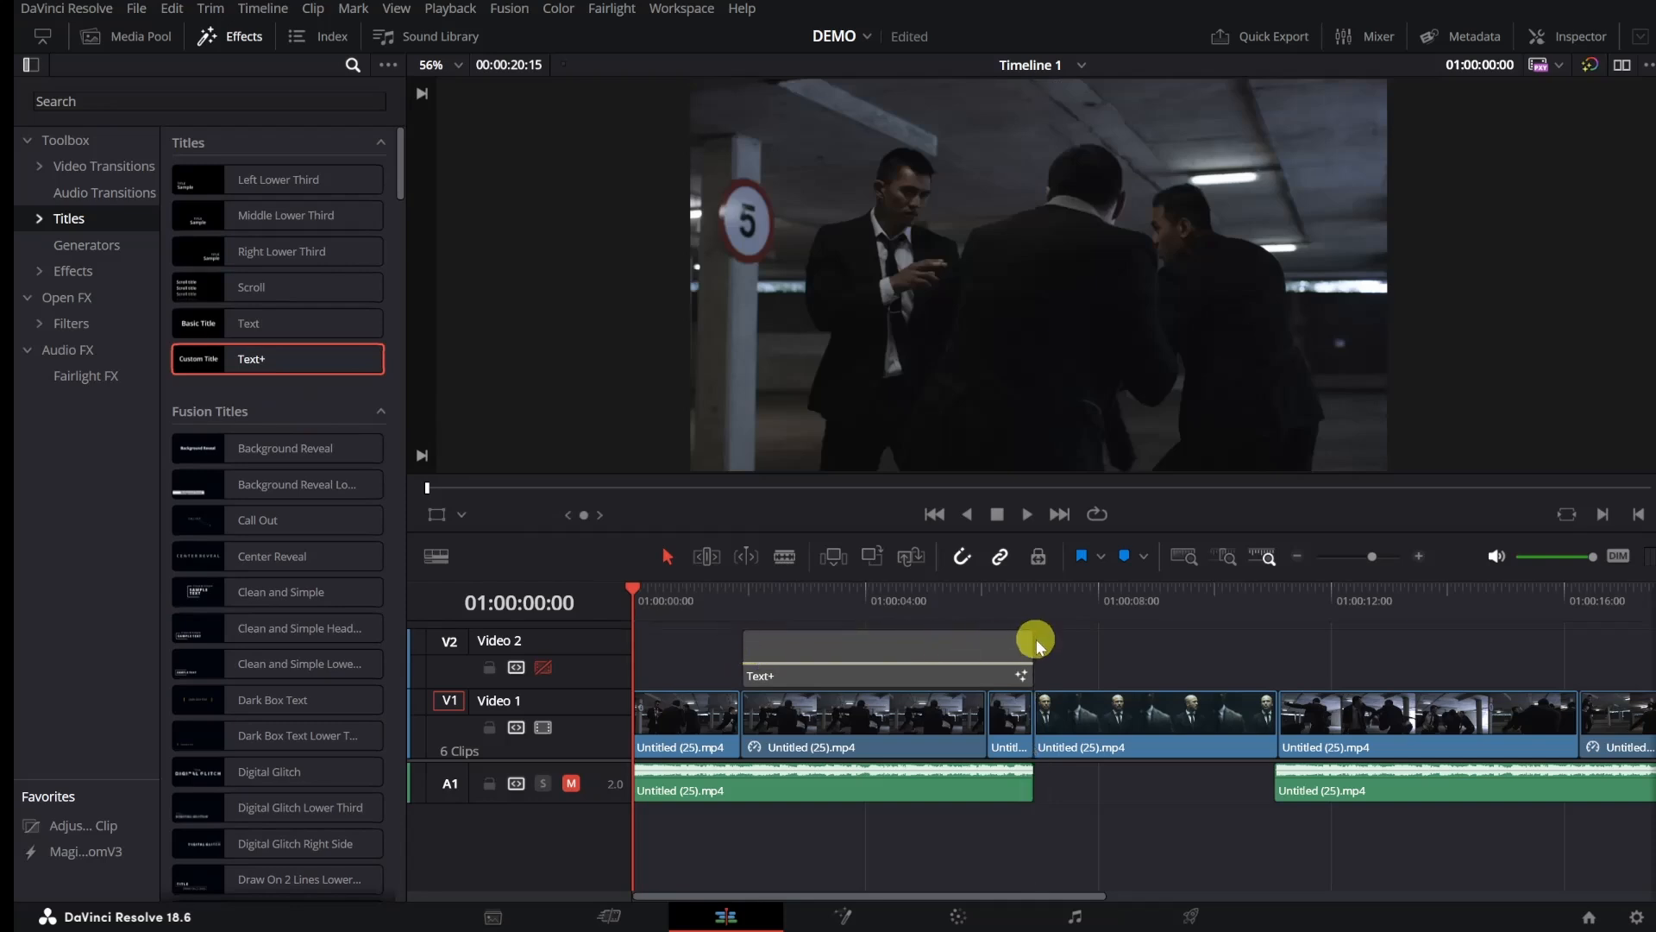
drag(1031, 645, 968, 663)
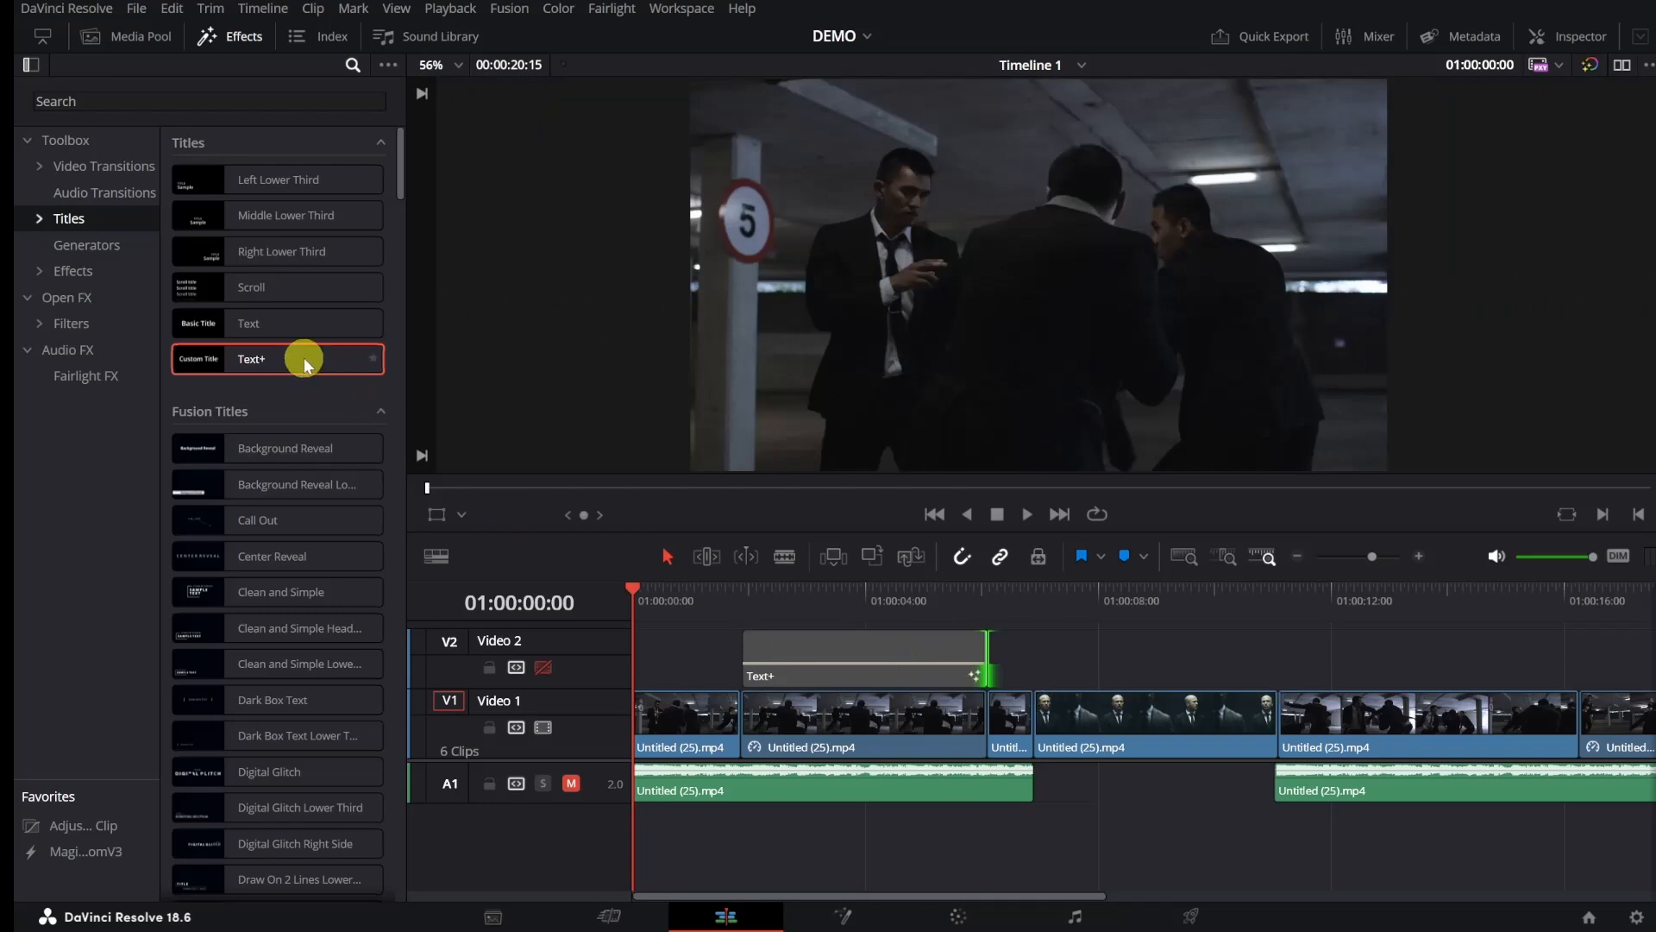
Step: Add a second Text+ title on Video 2 above the final freeze frame and trim it to match that clip's end
drag(295, 358, 1339, 680)
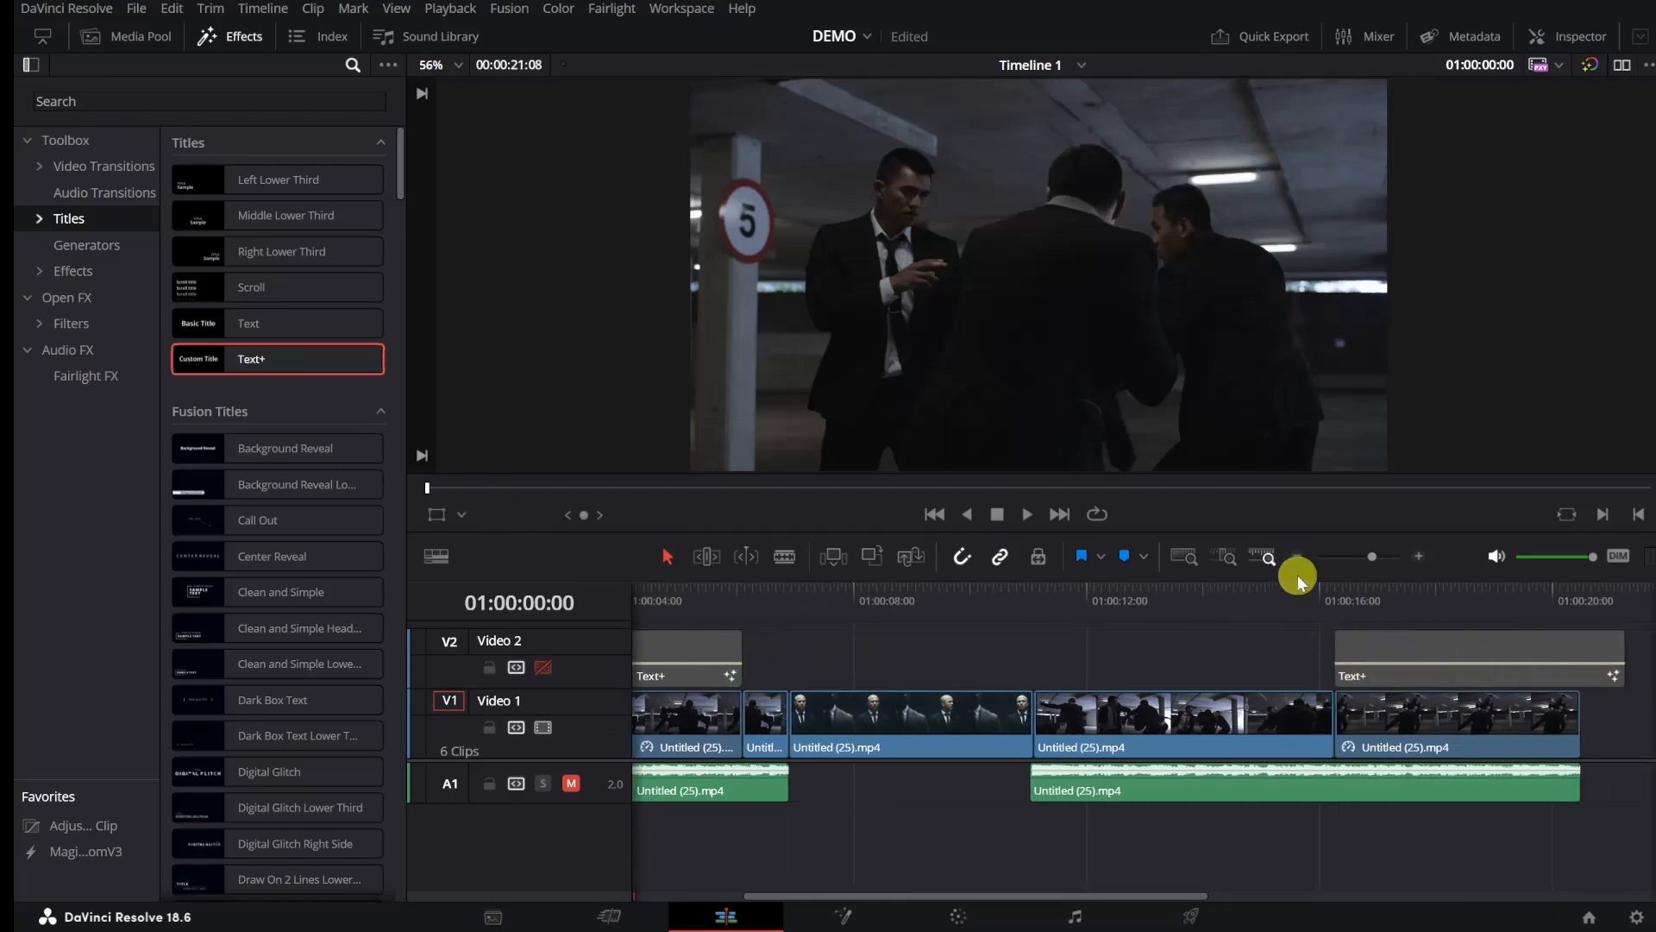
click(1293, 557)
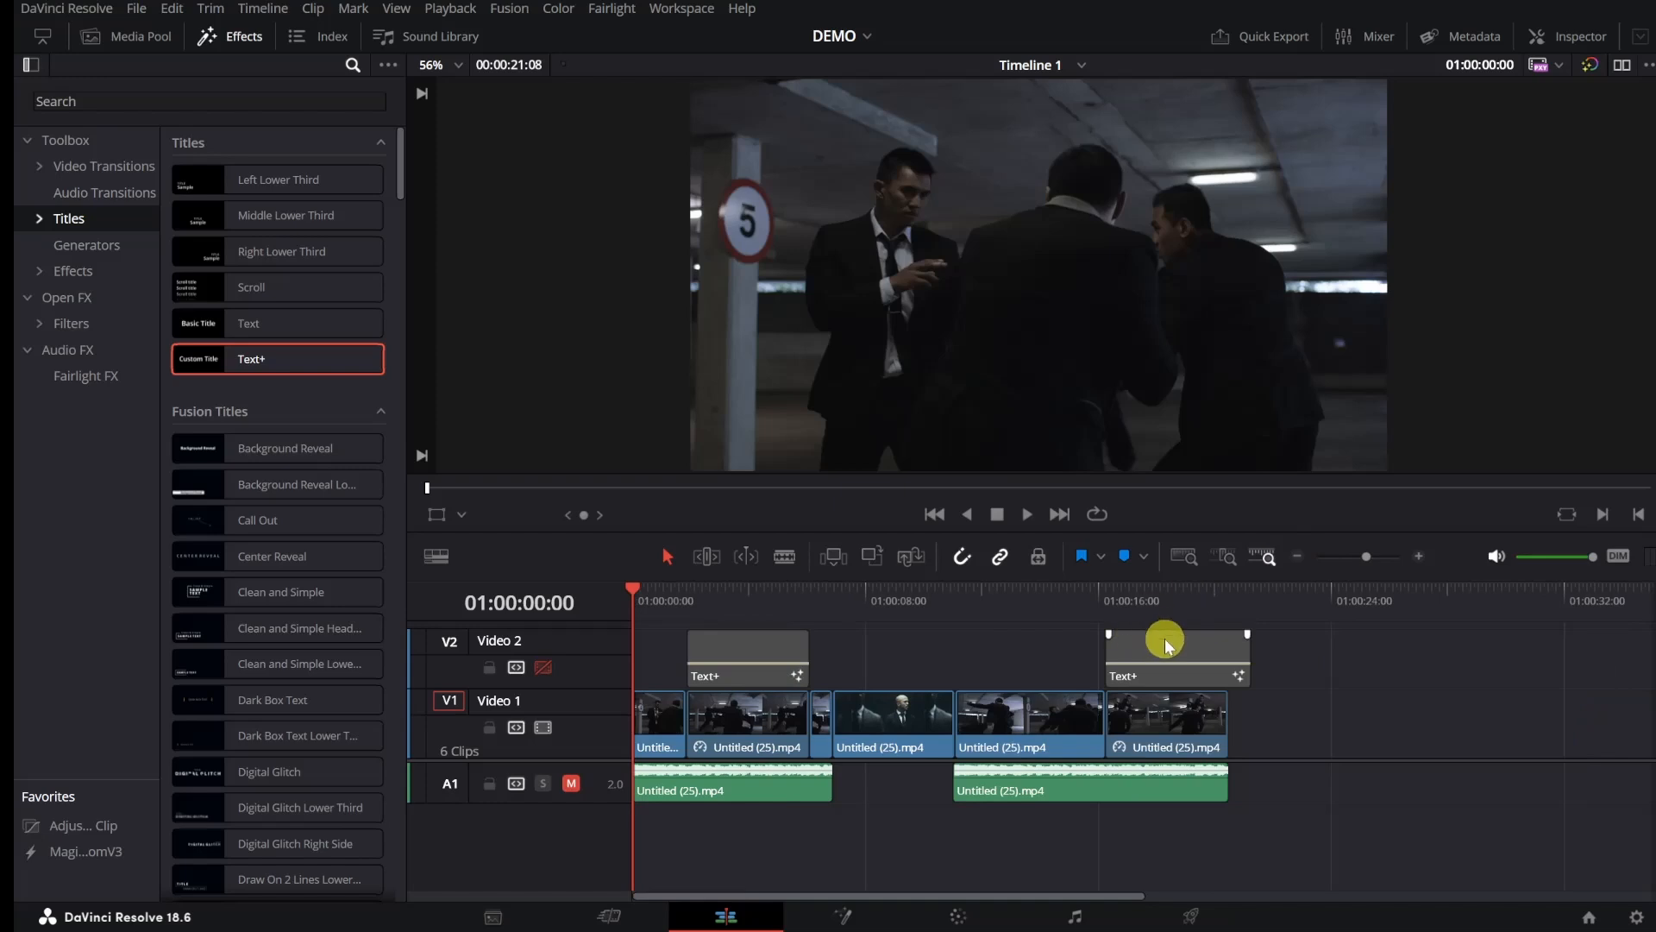
mouse_move(1248, 648)
mouse_down()
mouse_move(1335, 652)
mouse_move(1233, 653)
mouse_up()
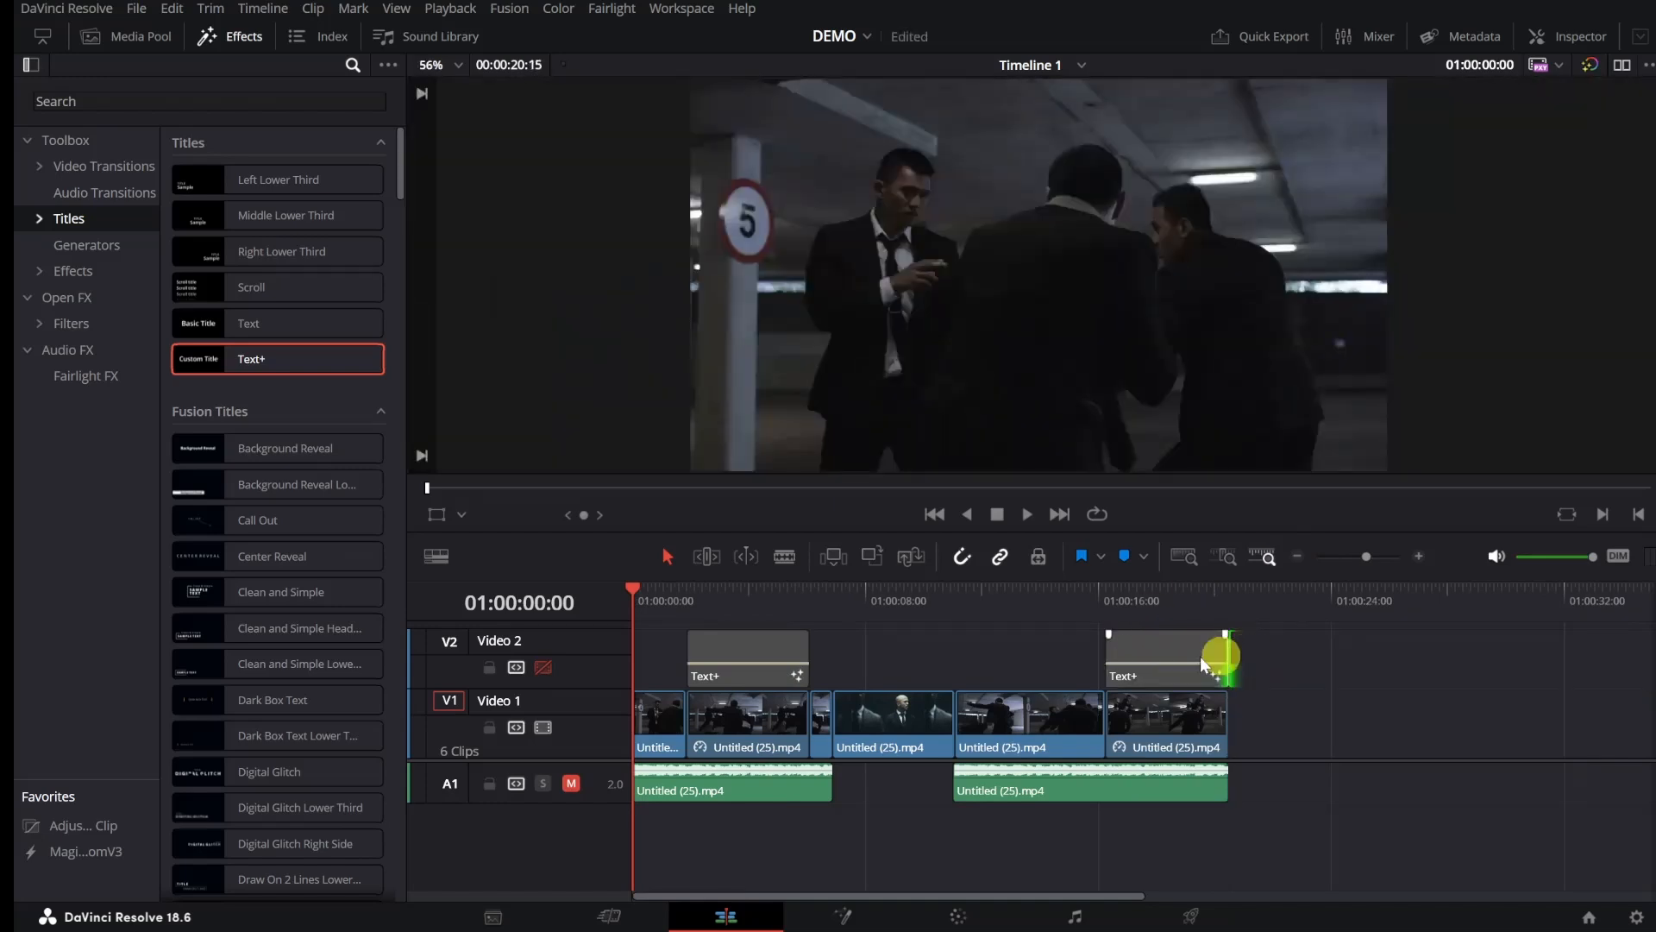
Step: Enable the Video 2 track and scrub the timeline across both Text+ titles
mouse_move(633, 592)
mouse_down()
mouse_move(747, 606)
mouse_move(635, 601)
mouse_up()
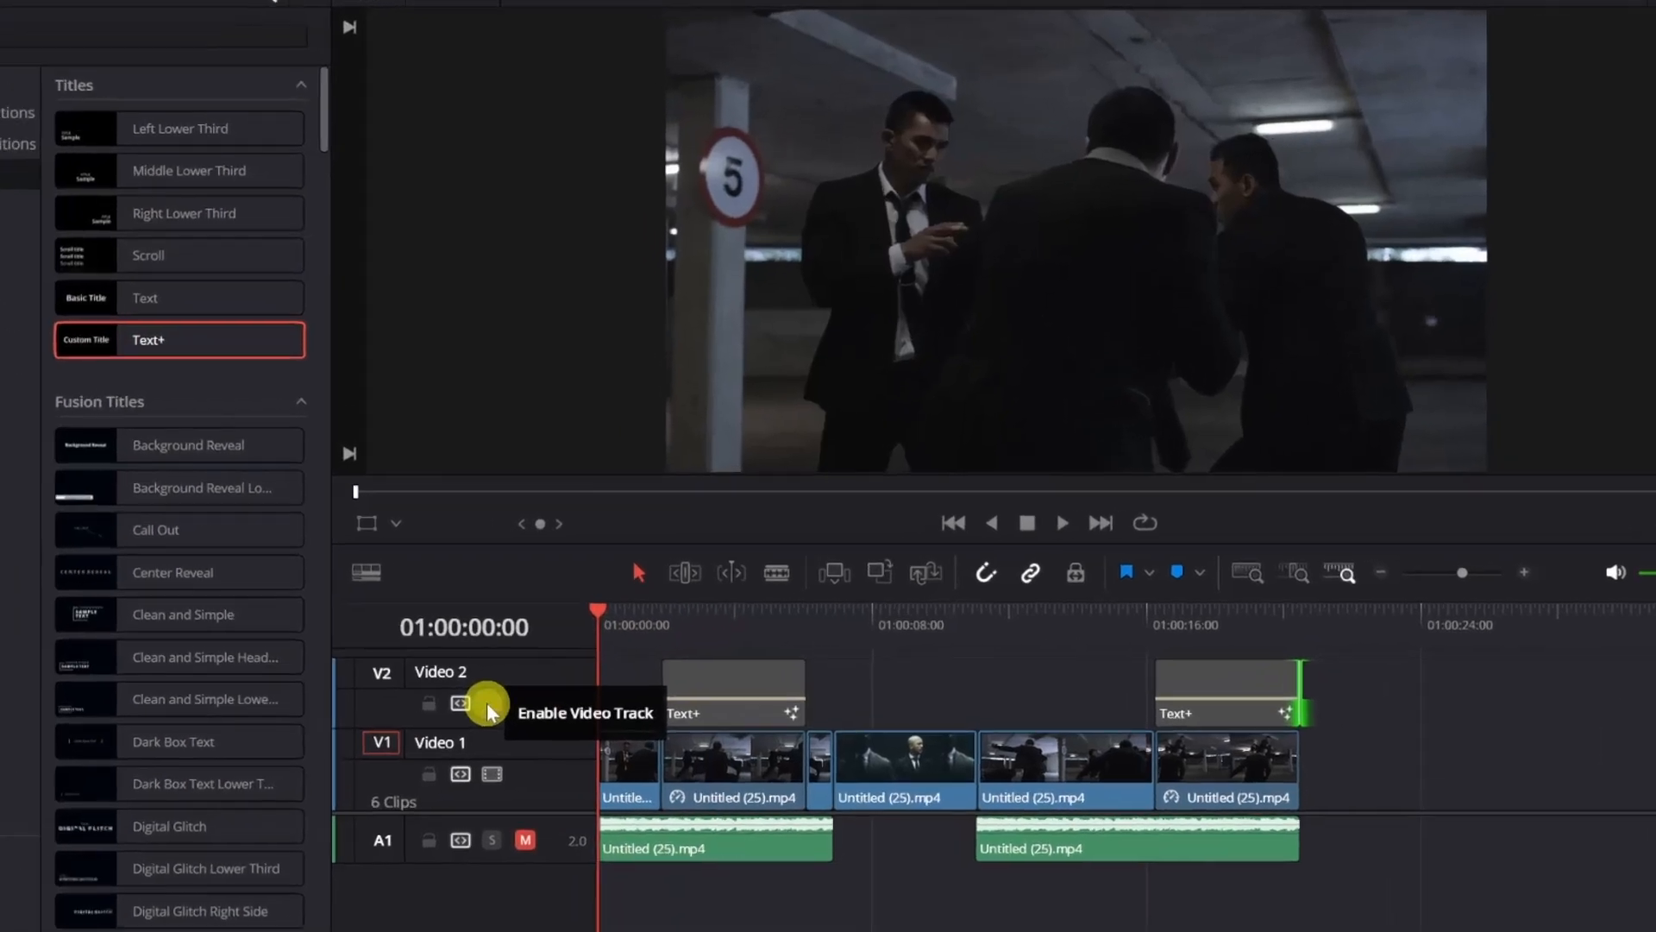
click(540, 669)
drag(601, 614, 719, 621)
drag(731, 621, 1218, 643)
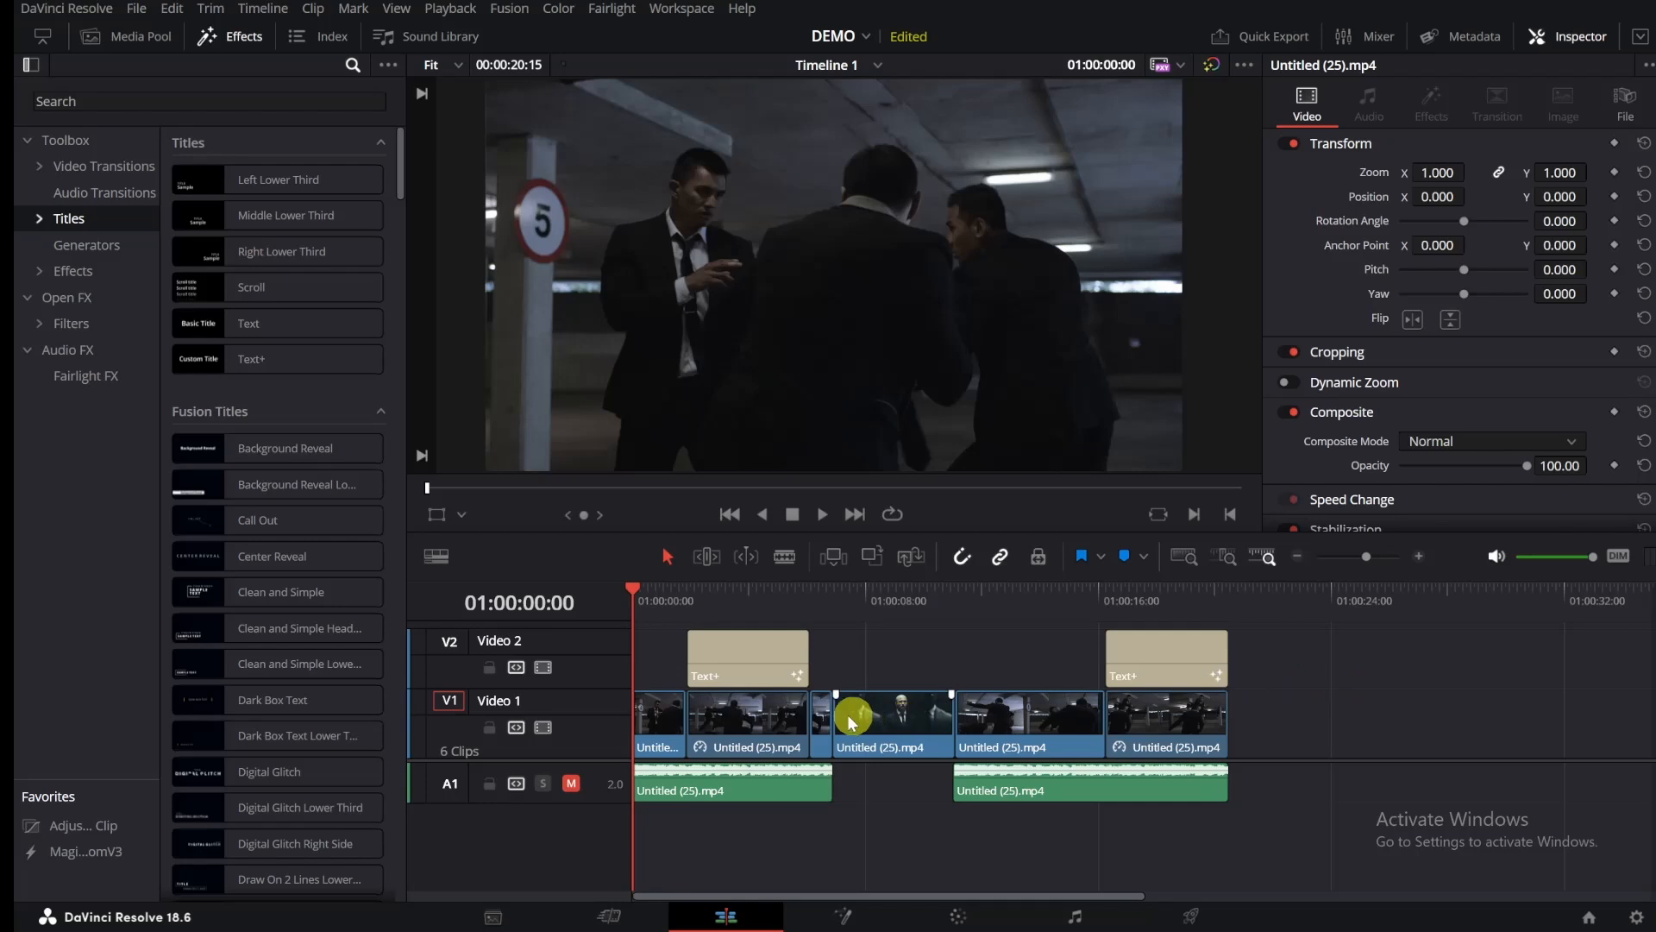
Step: Change the text of the first Text+ title to "The Meeting"
drag(636, 587, 742, 588)
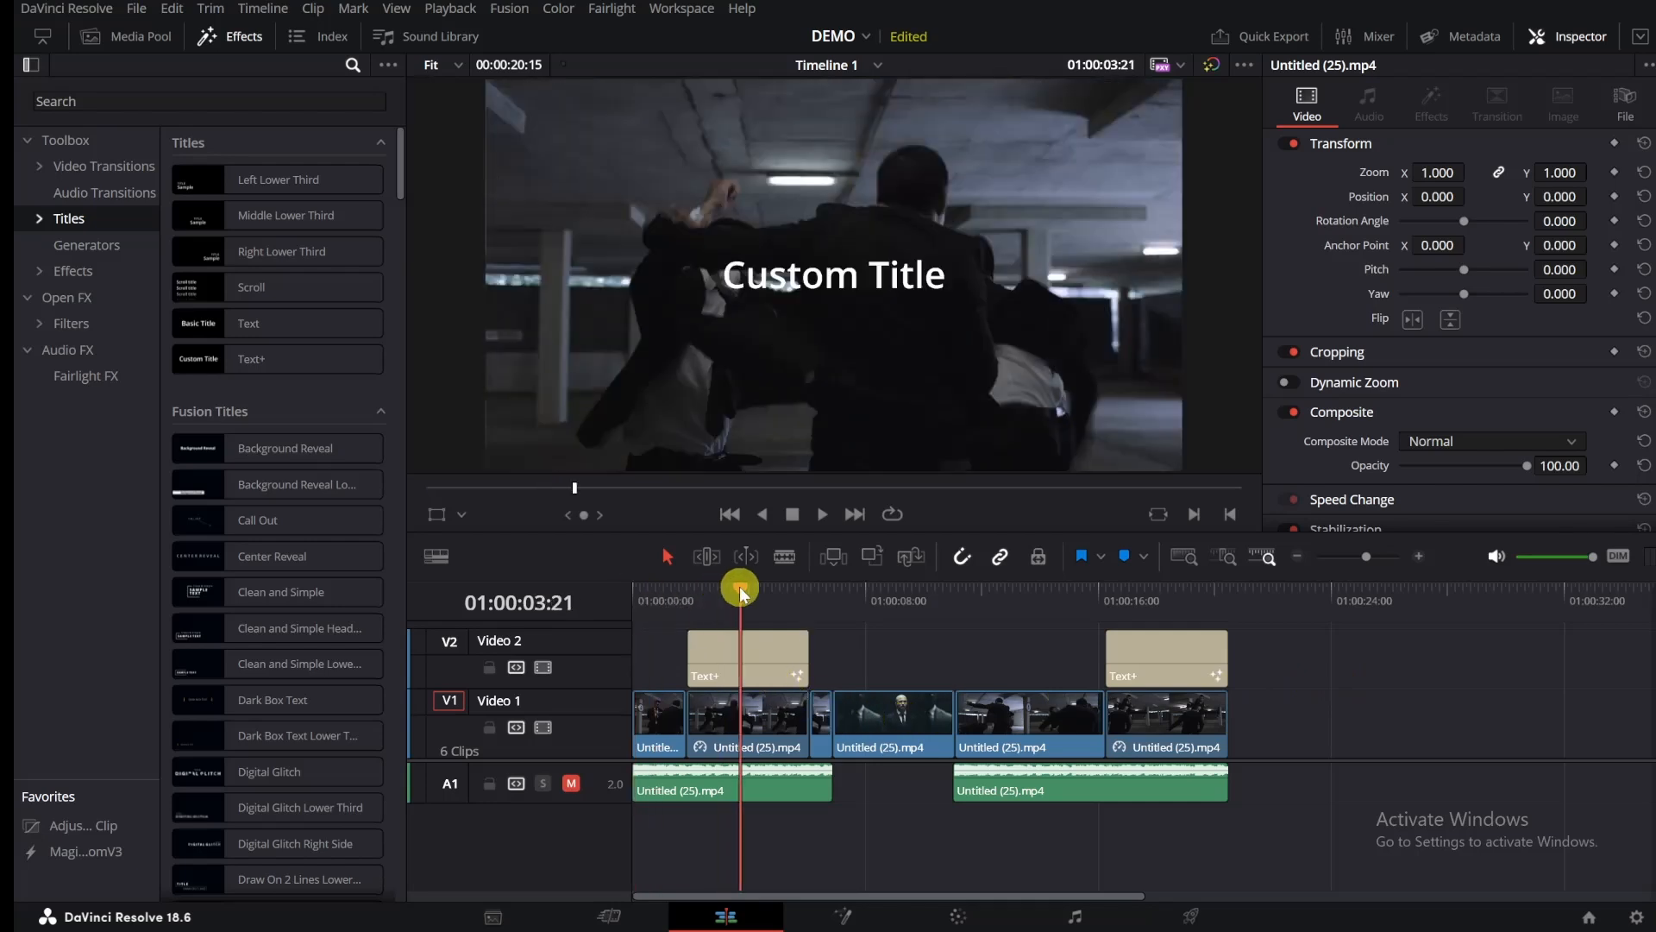
click(763, 658)
click(1398, 197)
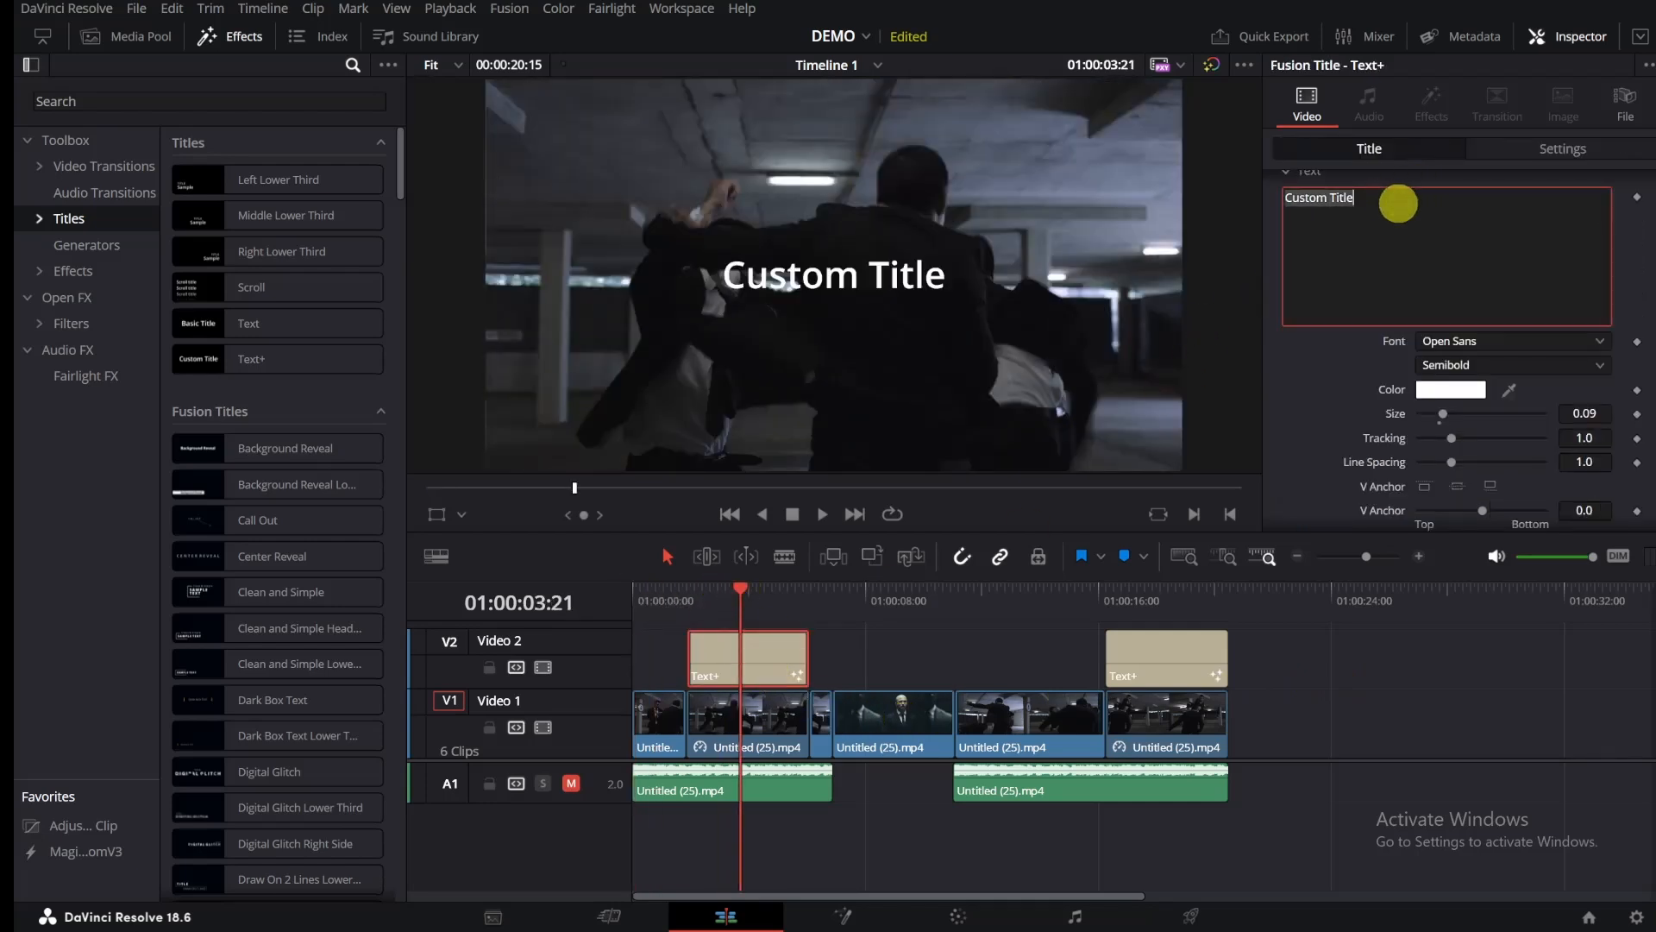
text(Th)
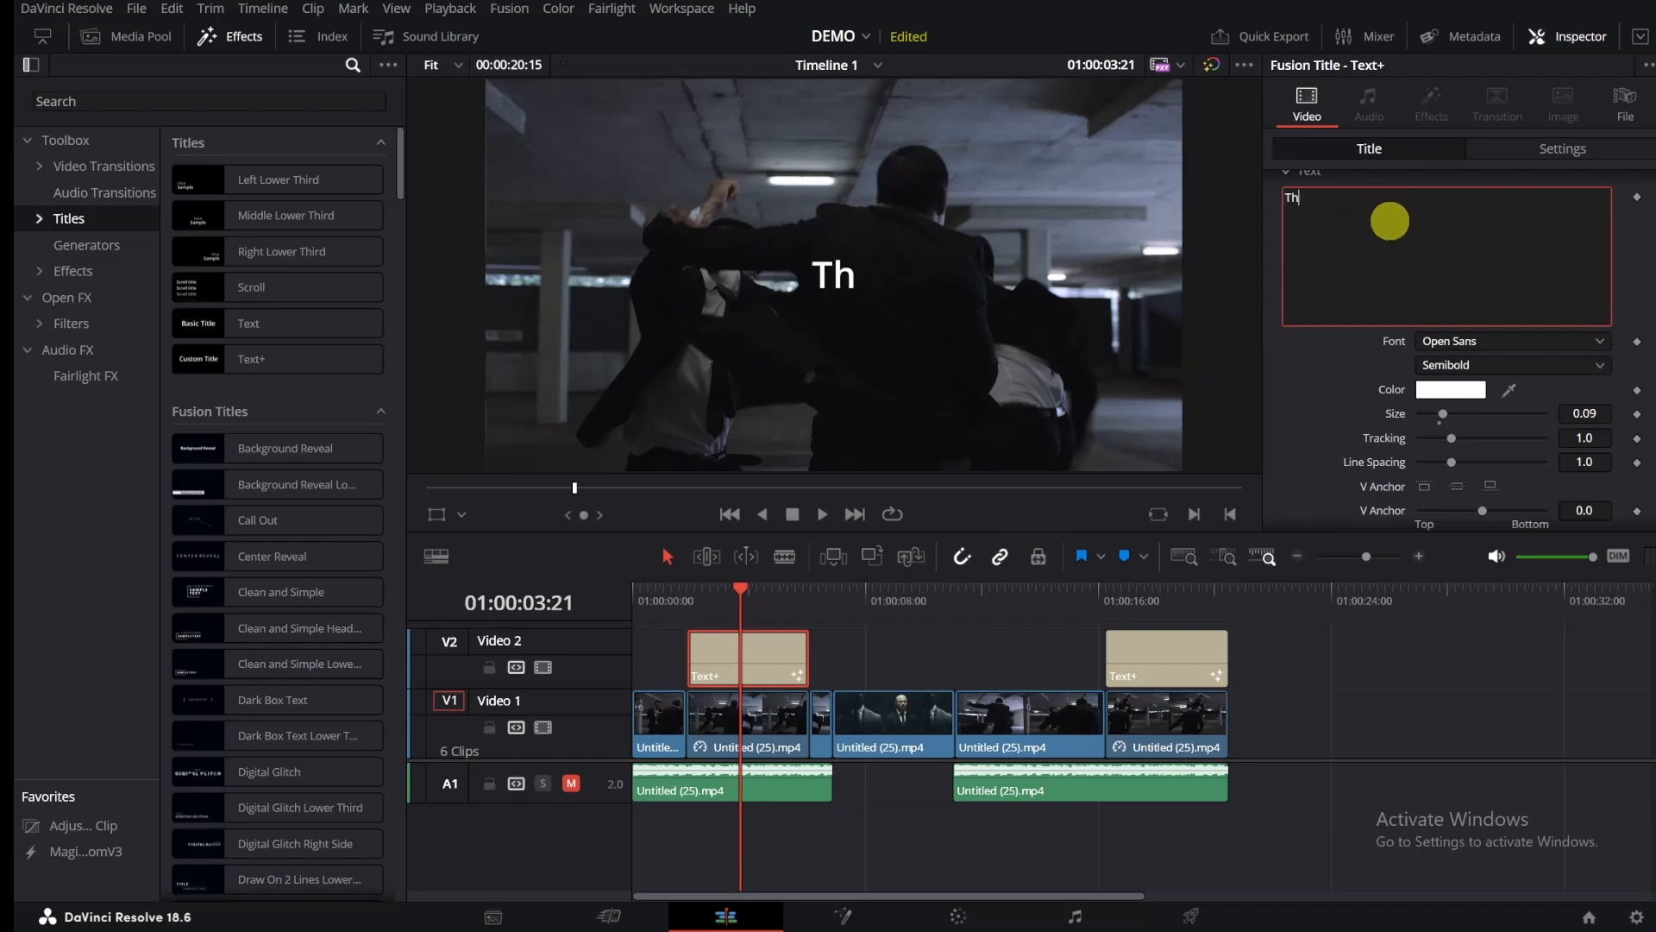
text(e Meeting)
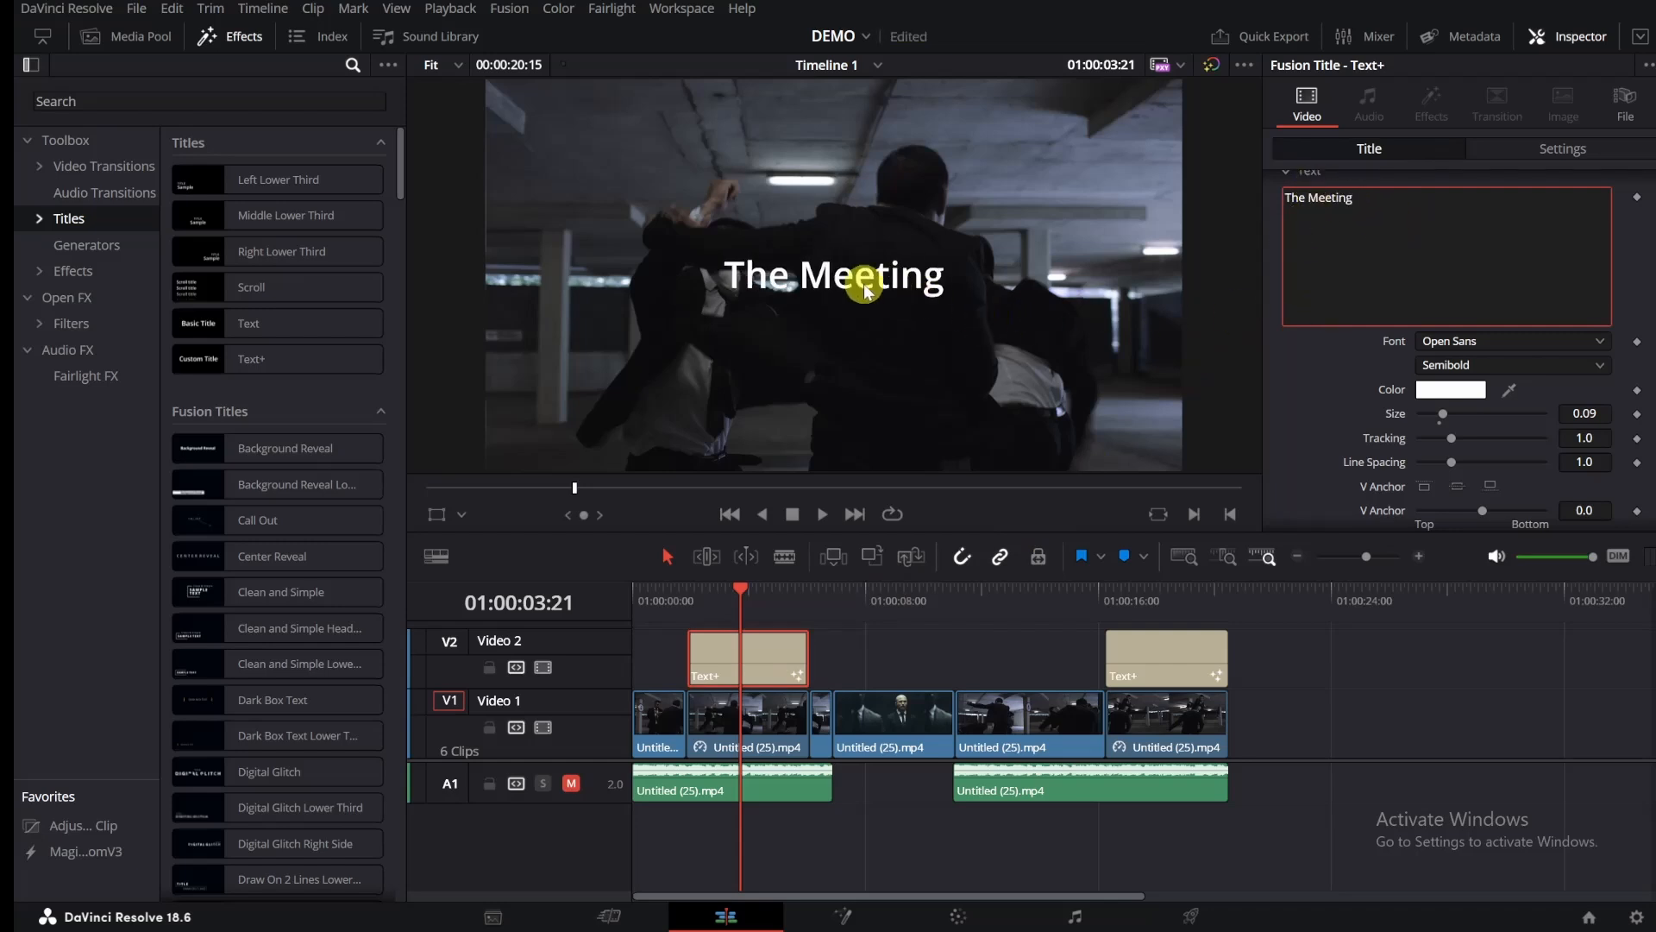
Step: Set the font of "The Meeting" title to Sitka Banner
click(1485, 344)
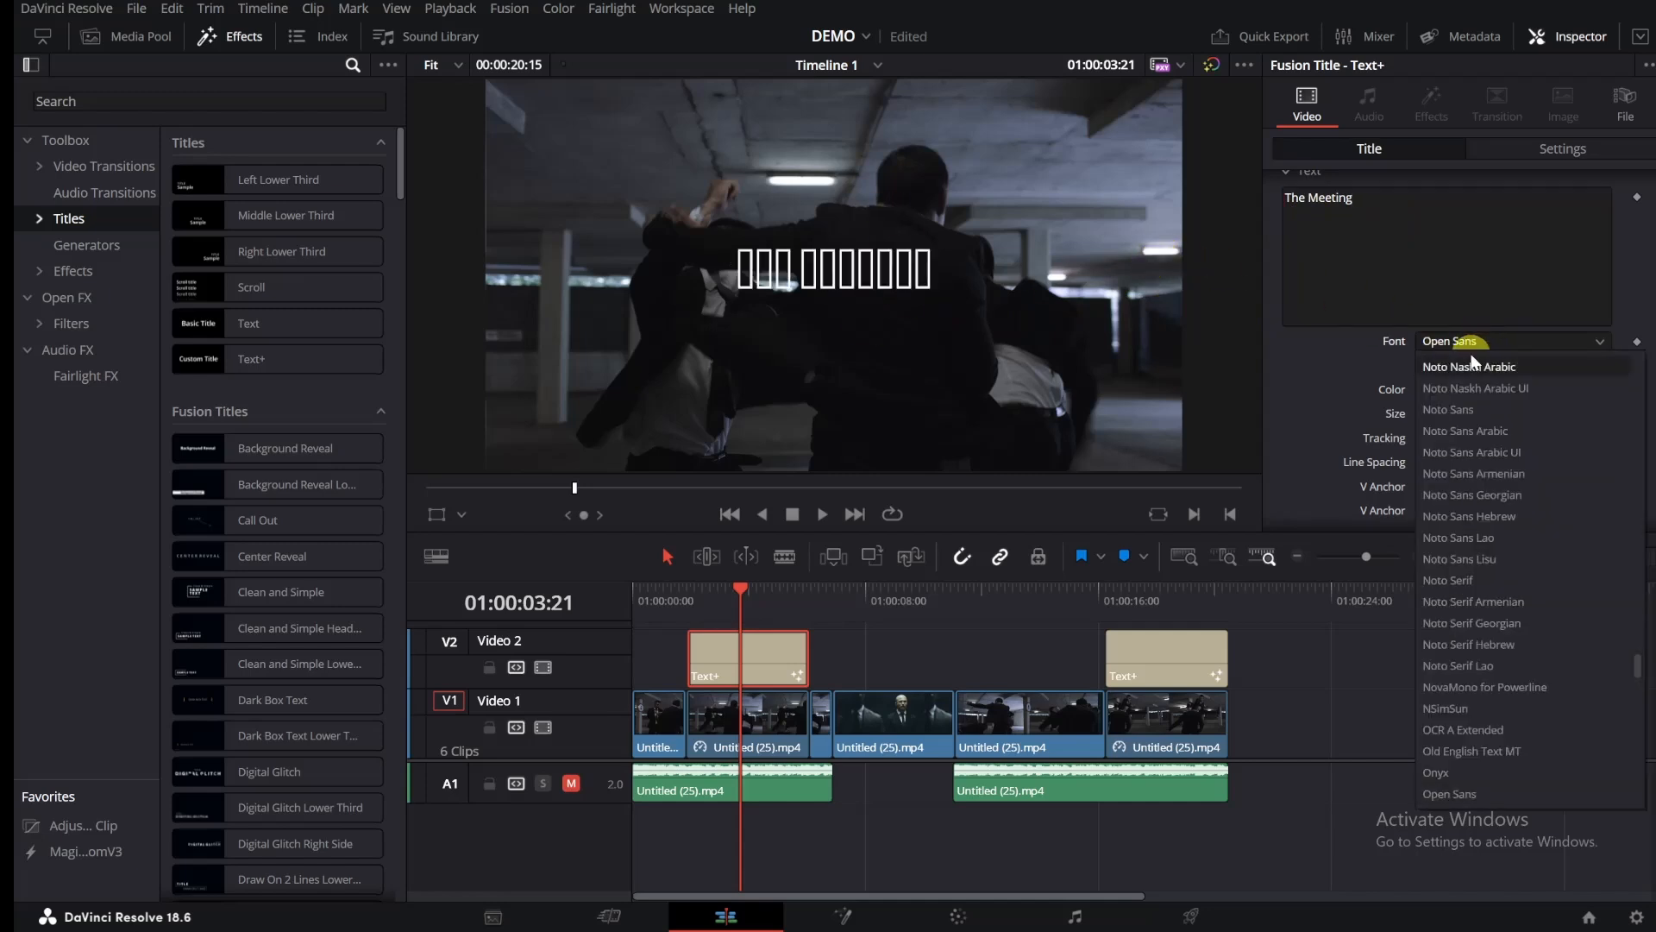
text(ti)
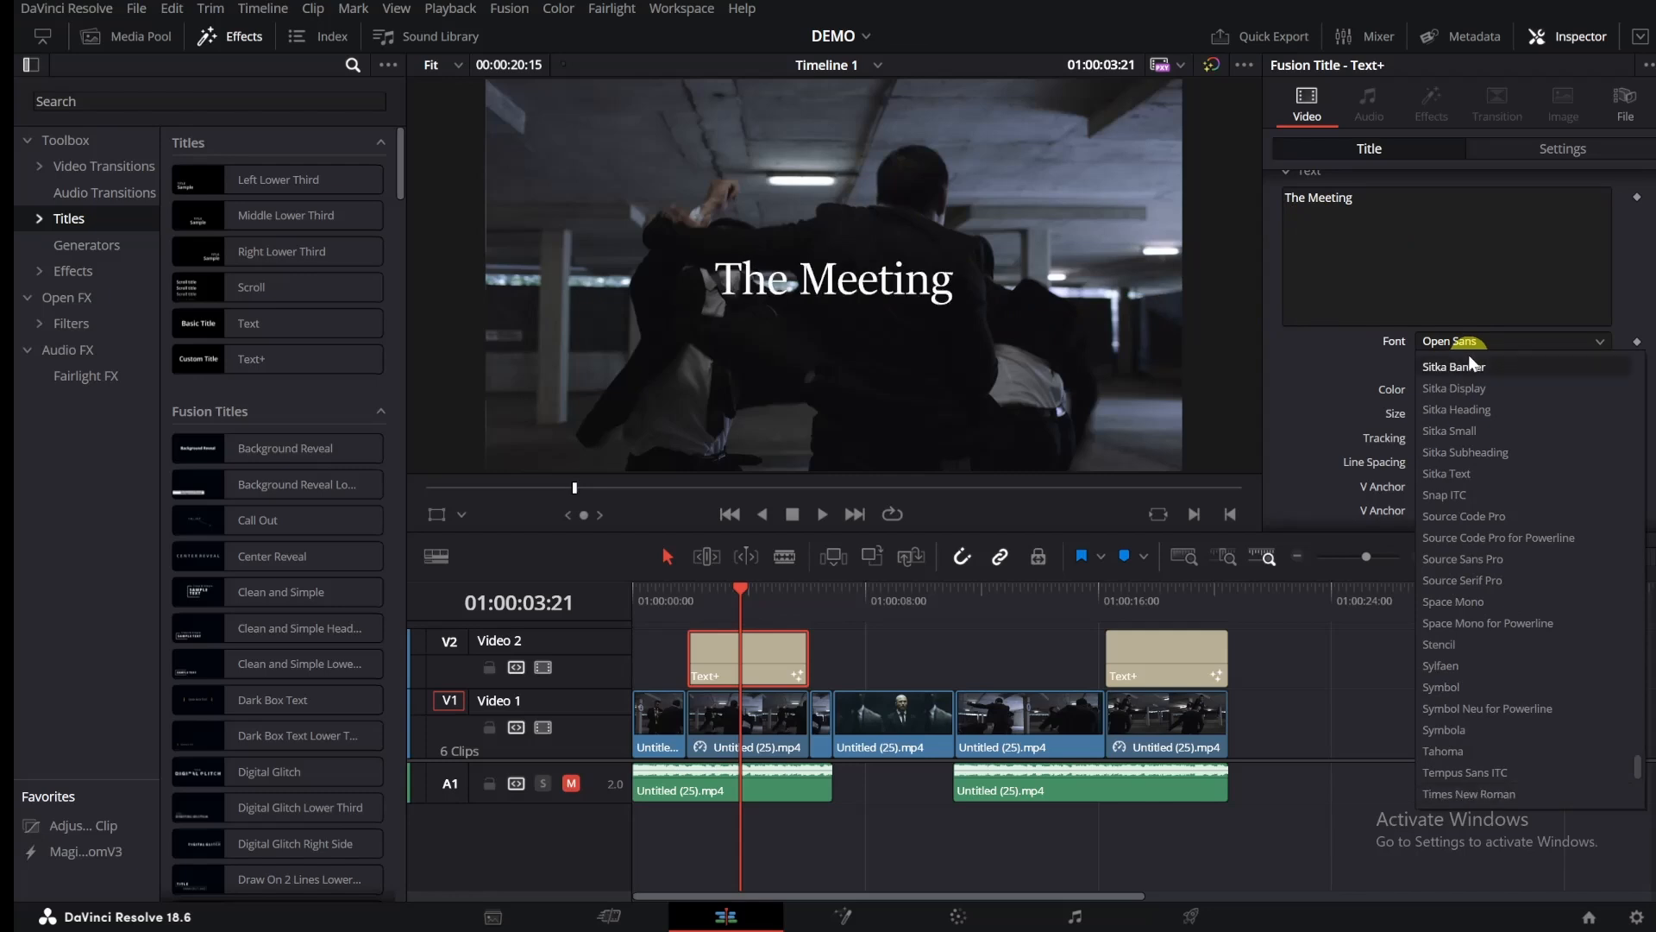
click(1468, 357)
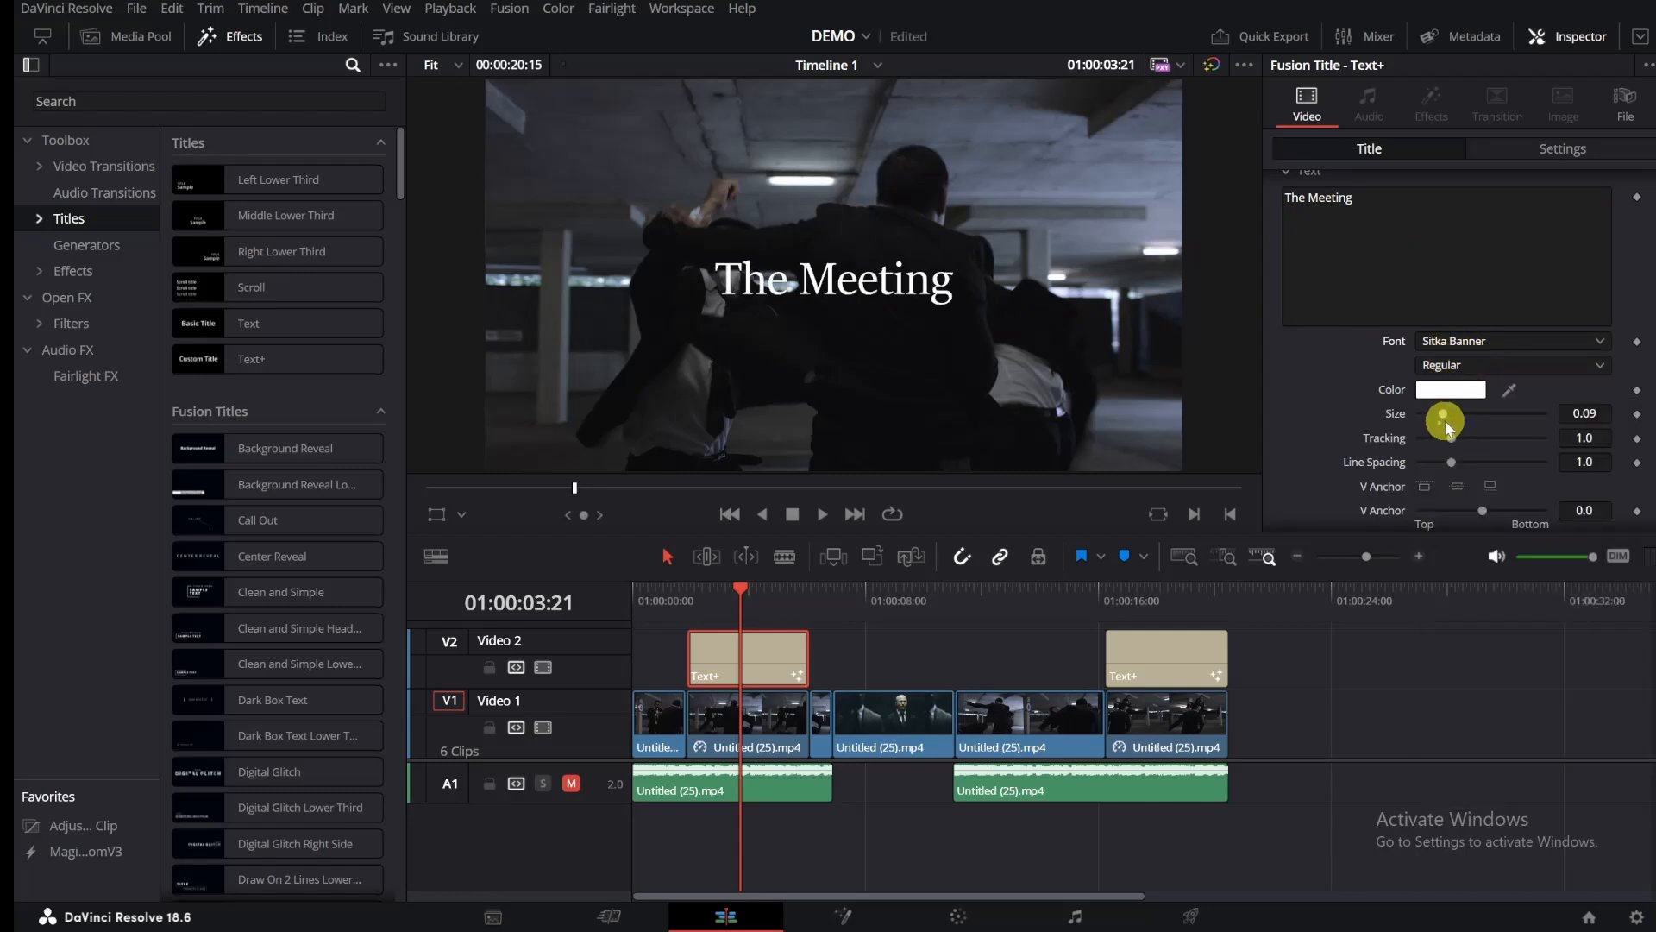
Step: Set the "The Meeting" title's size to 0.0551 and its tracking to 1.102
drag(1447, 422, 1435, 418)
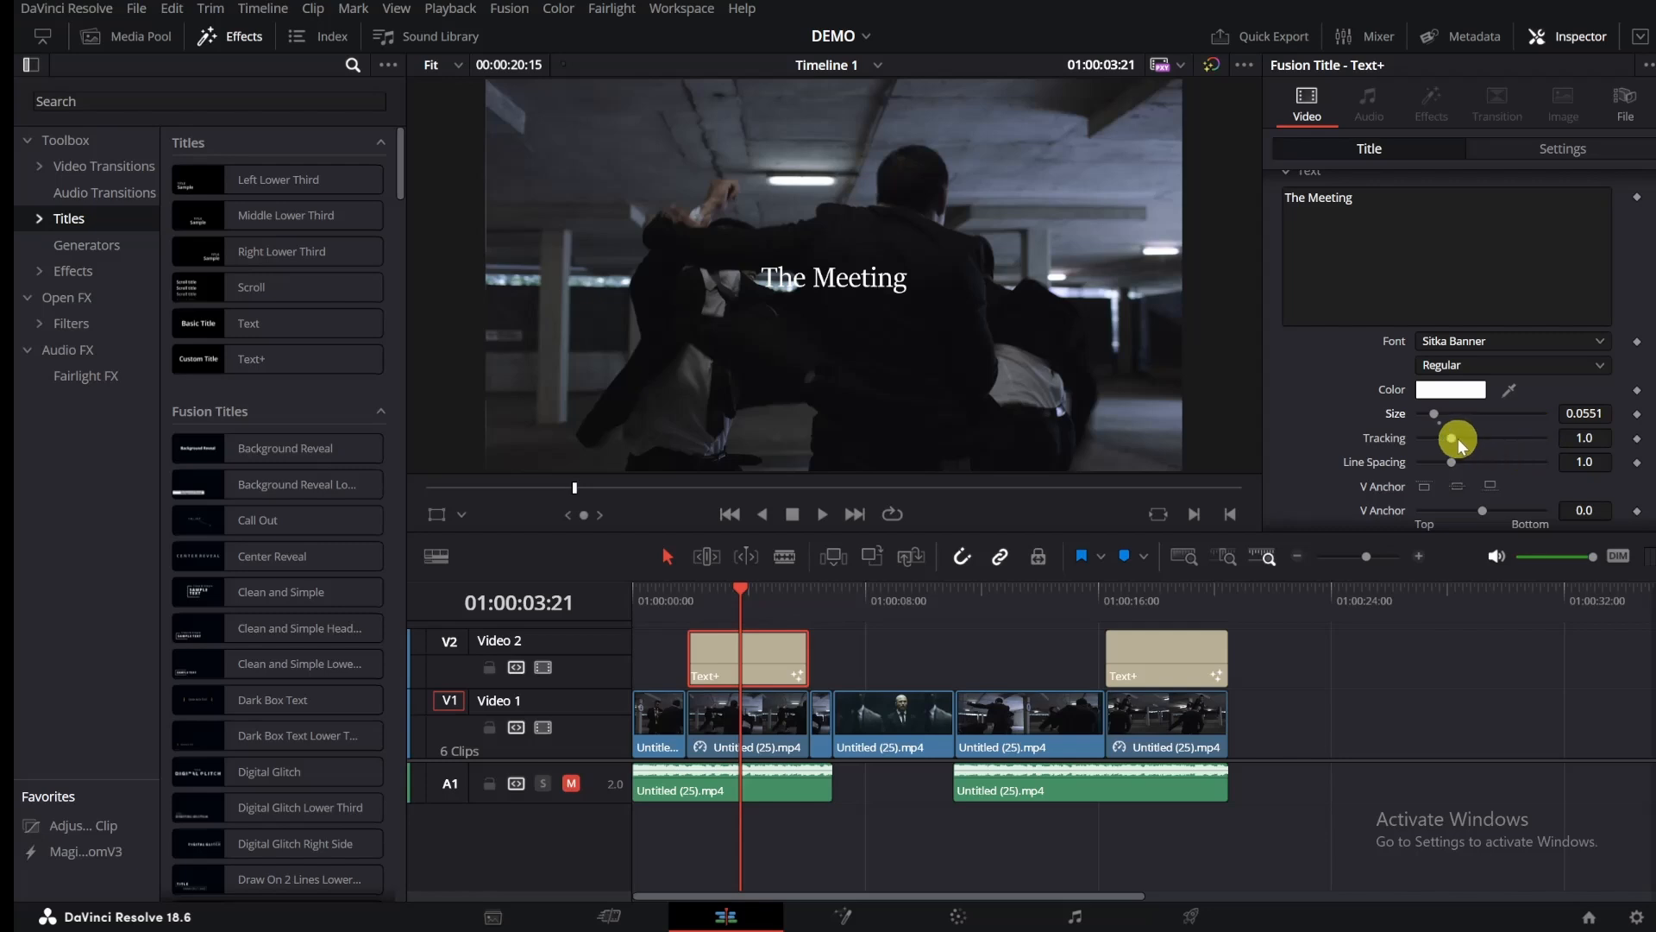
drag(1453, 438, 1456, 442)
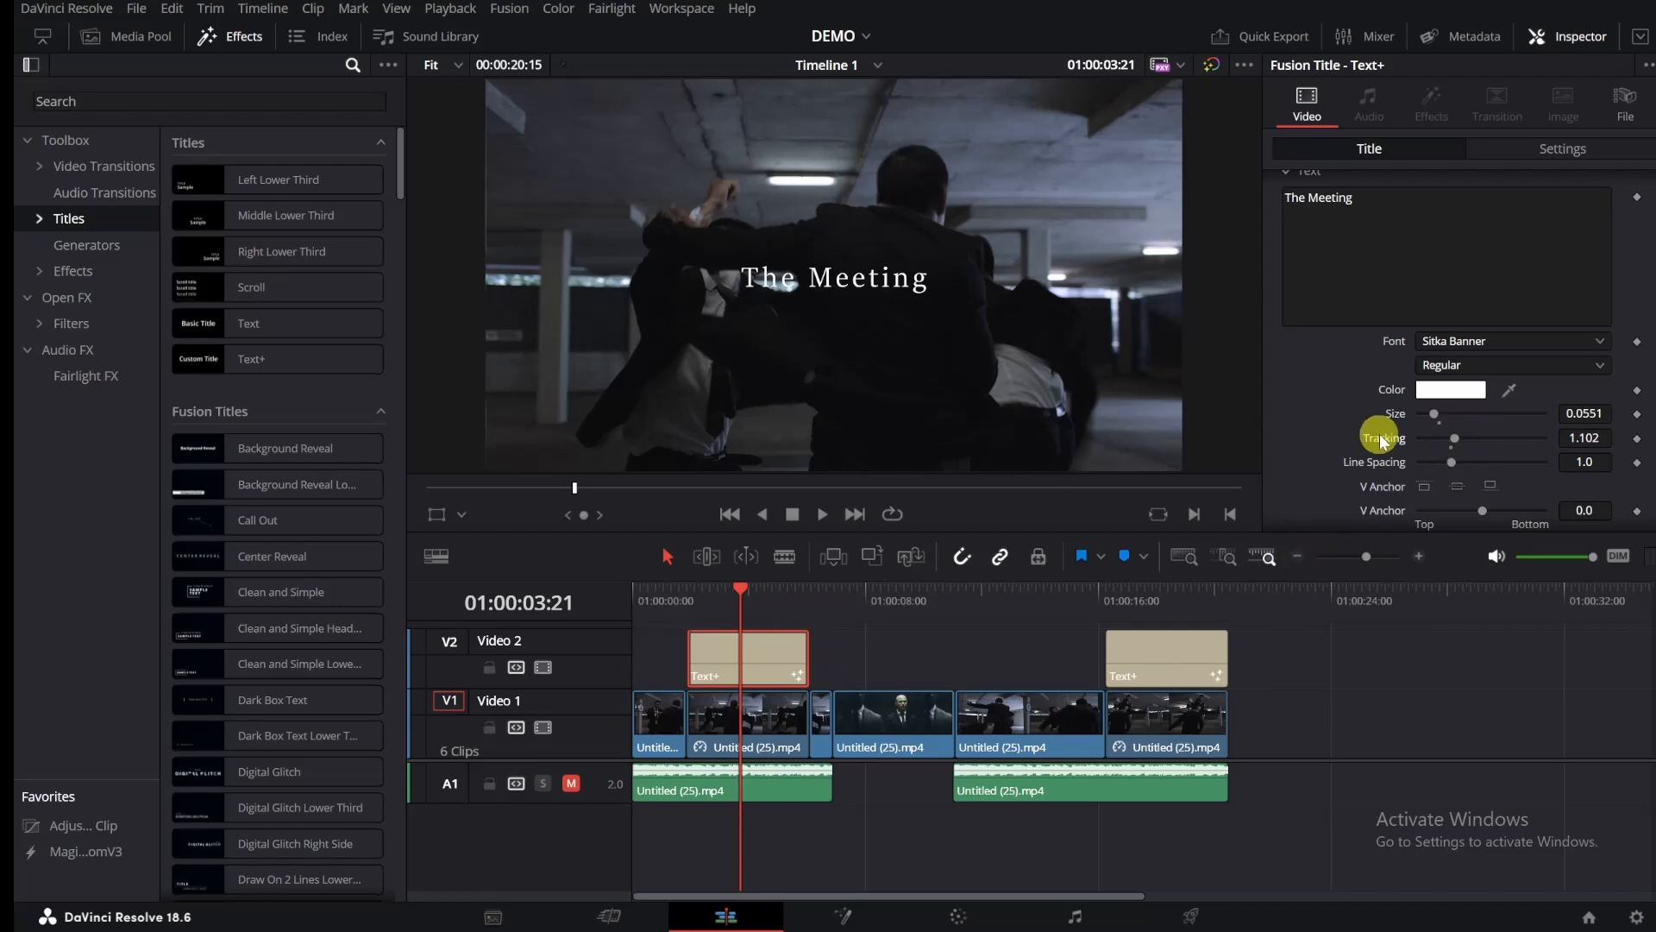
Step: Replace the second Text+ title with a copy of the "The Meeting" title above the final freeze frame
click(1157, 663)
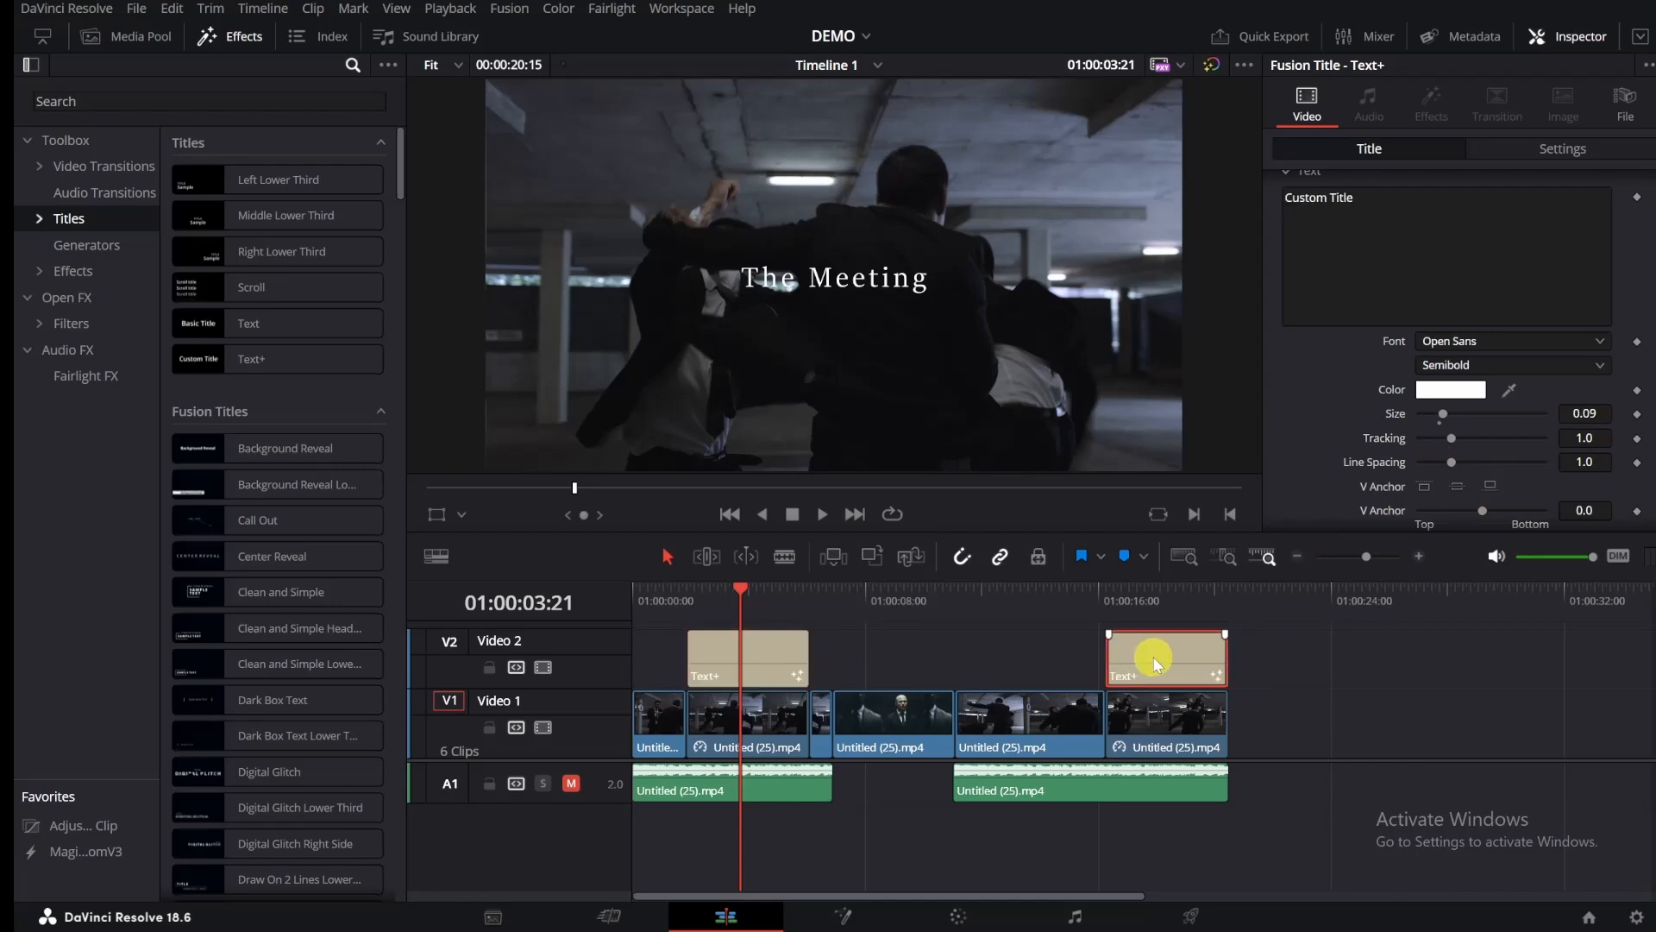
key(Delete)
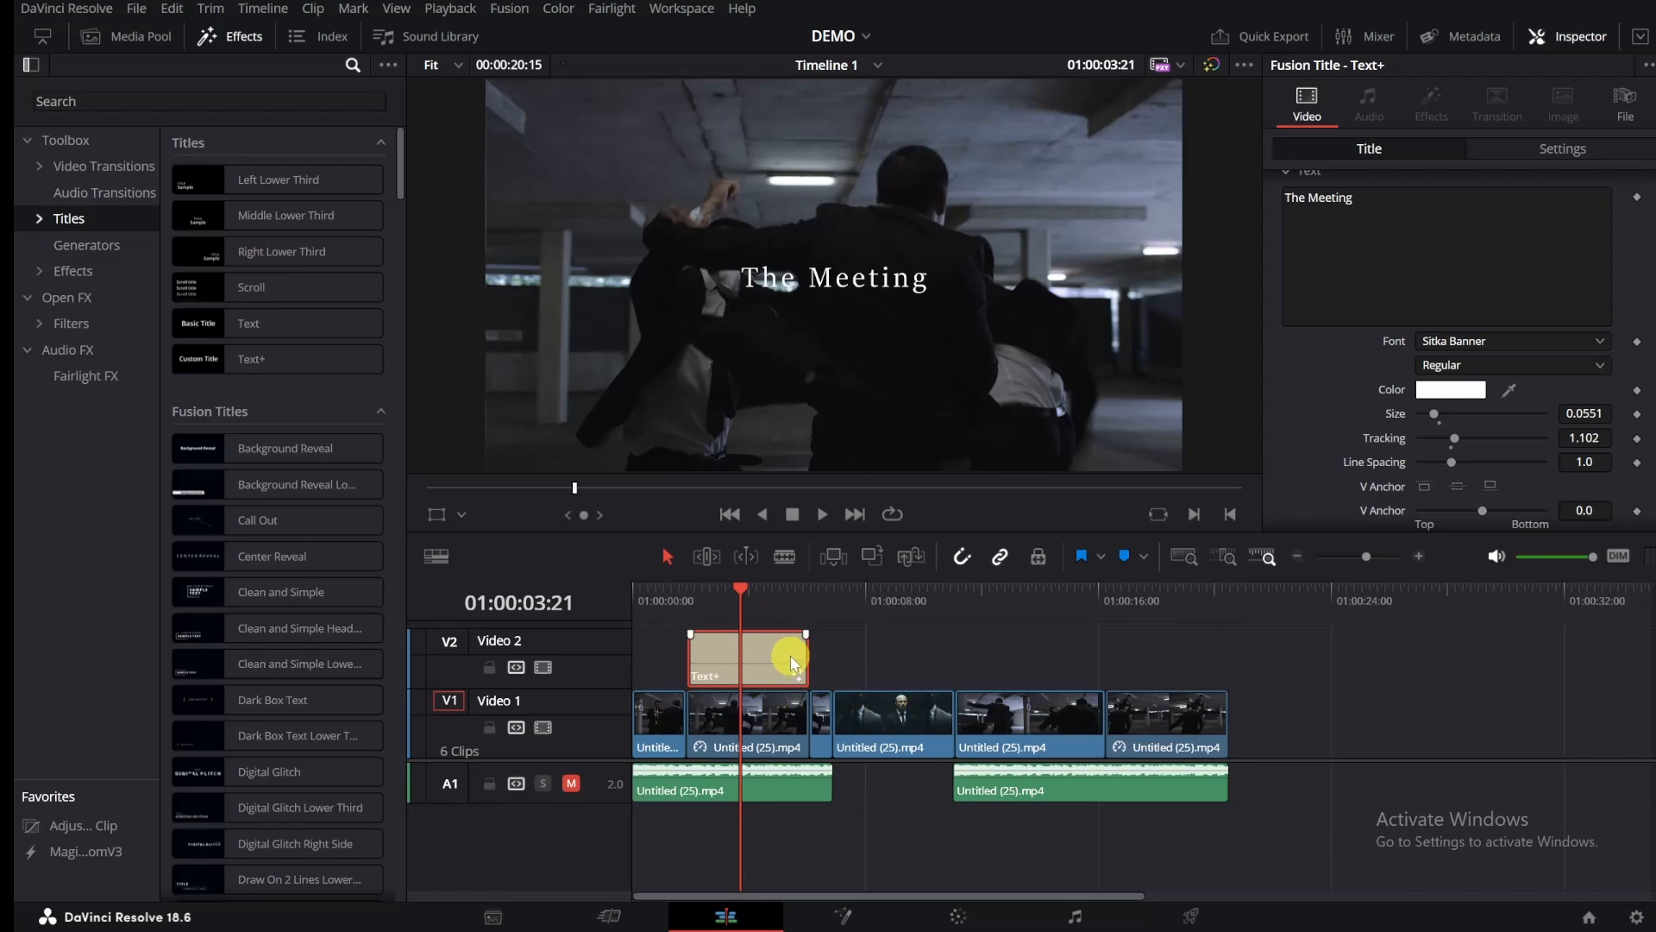
drag(769, 657, 1173, 651)
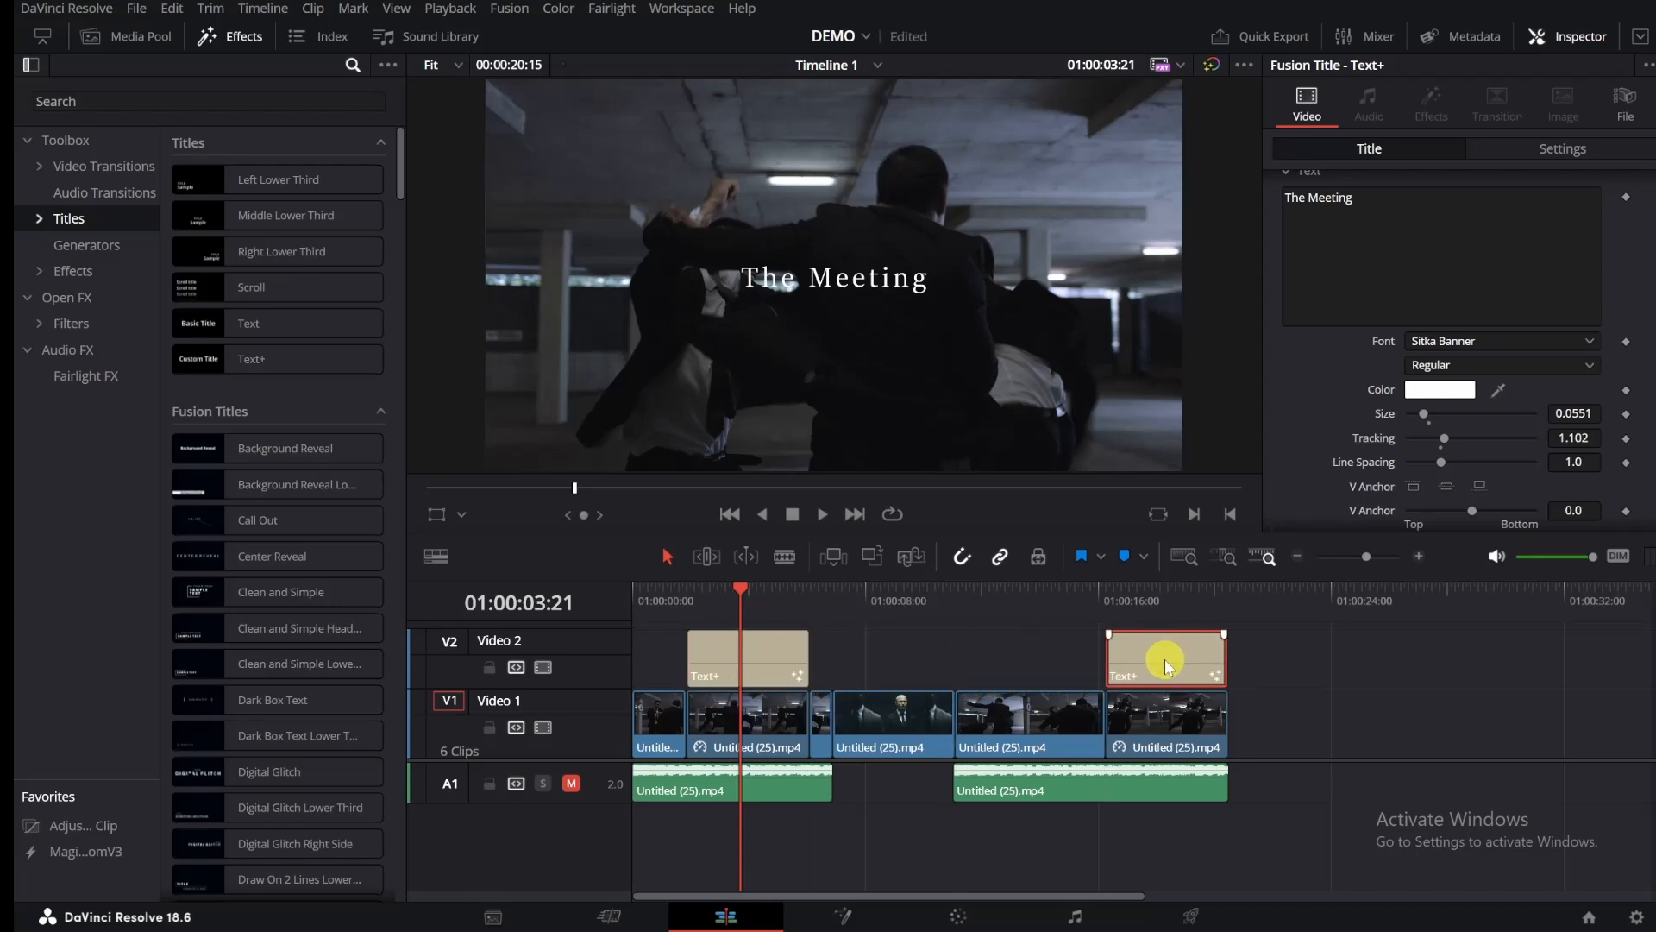
Step: Change the copied title's text to "The Negotiation"
drag(735, 592, 1125, 592)
click(1397, 206)
key(BackSpace)
key(BackSpace)
key(BackSpace)
key(BackSpace)
key(BackSpace)
key(BackSpace)
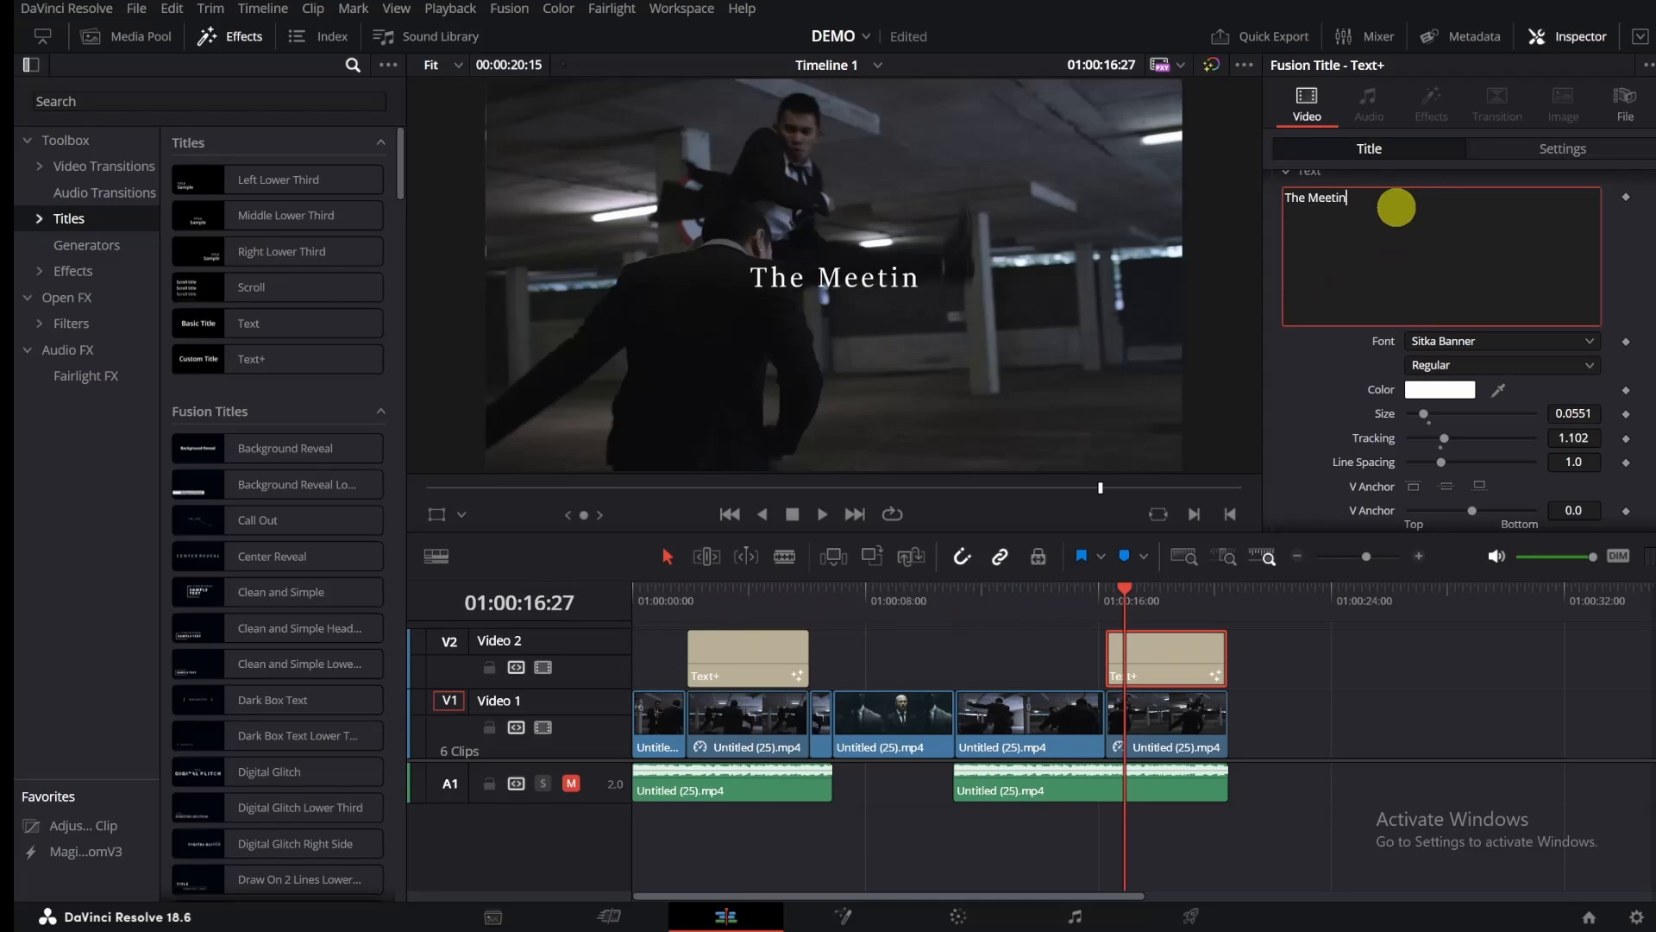
key(BackSpace)
key(BackSpace)
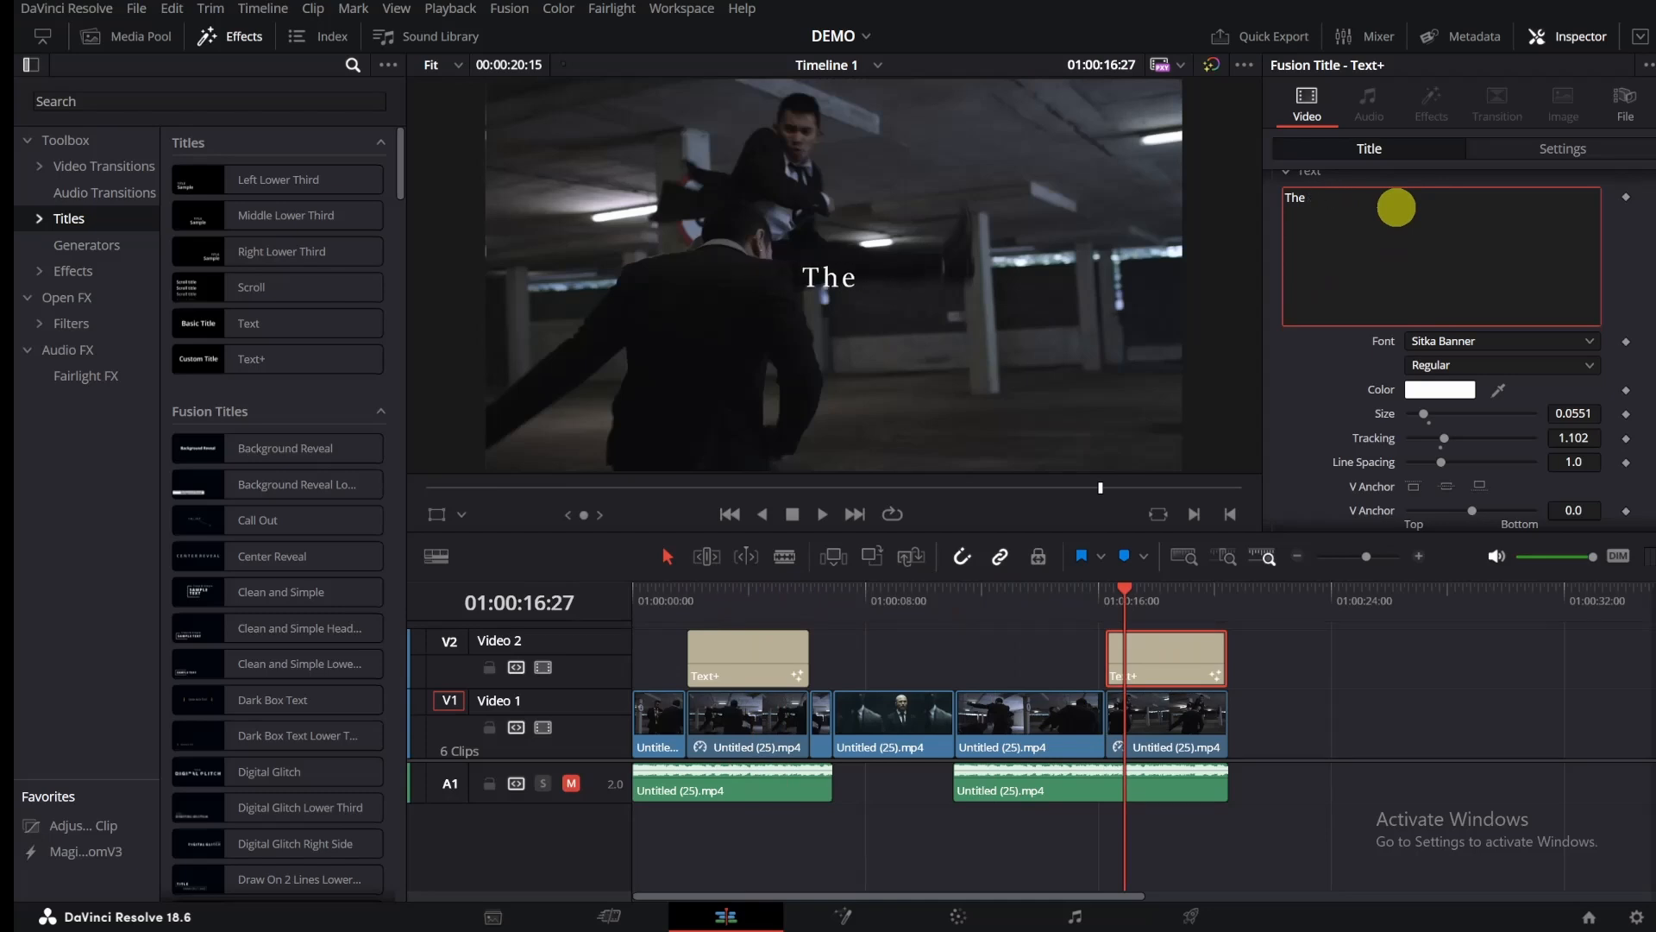
text(Nego)
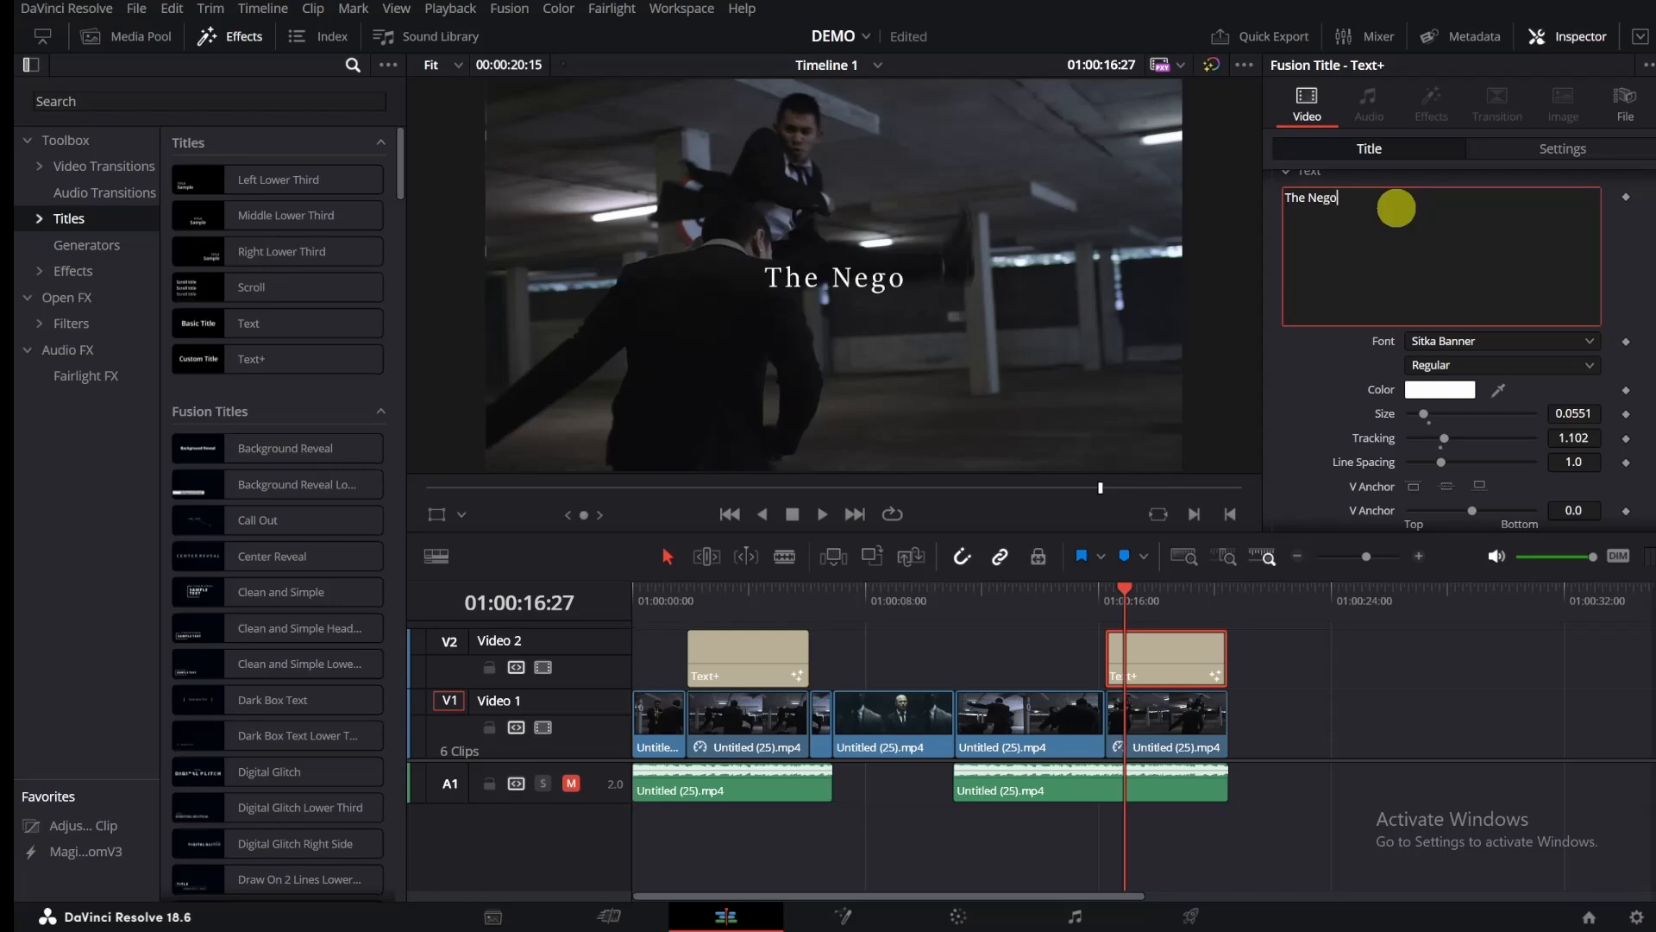
text(tiation)
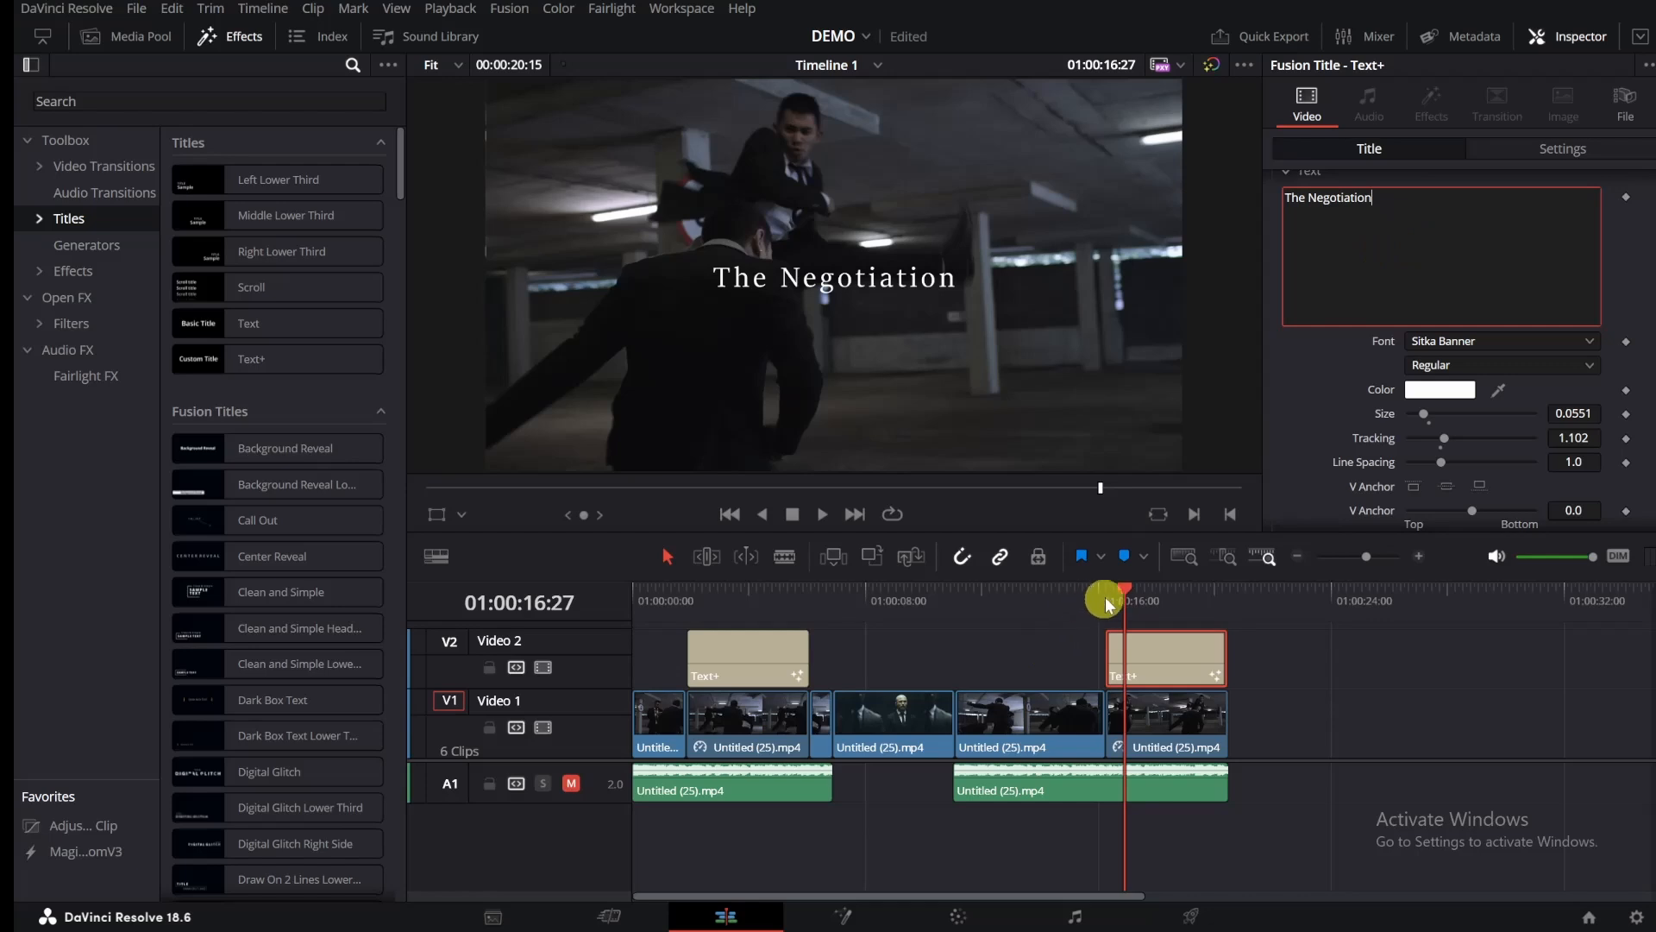
Step: Find the Adjustment Clip effect, place it on a new track above the titles from the timeline start, and extend it to the last clip's end
drag(1124, 591, 800, 603)
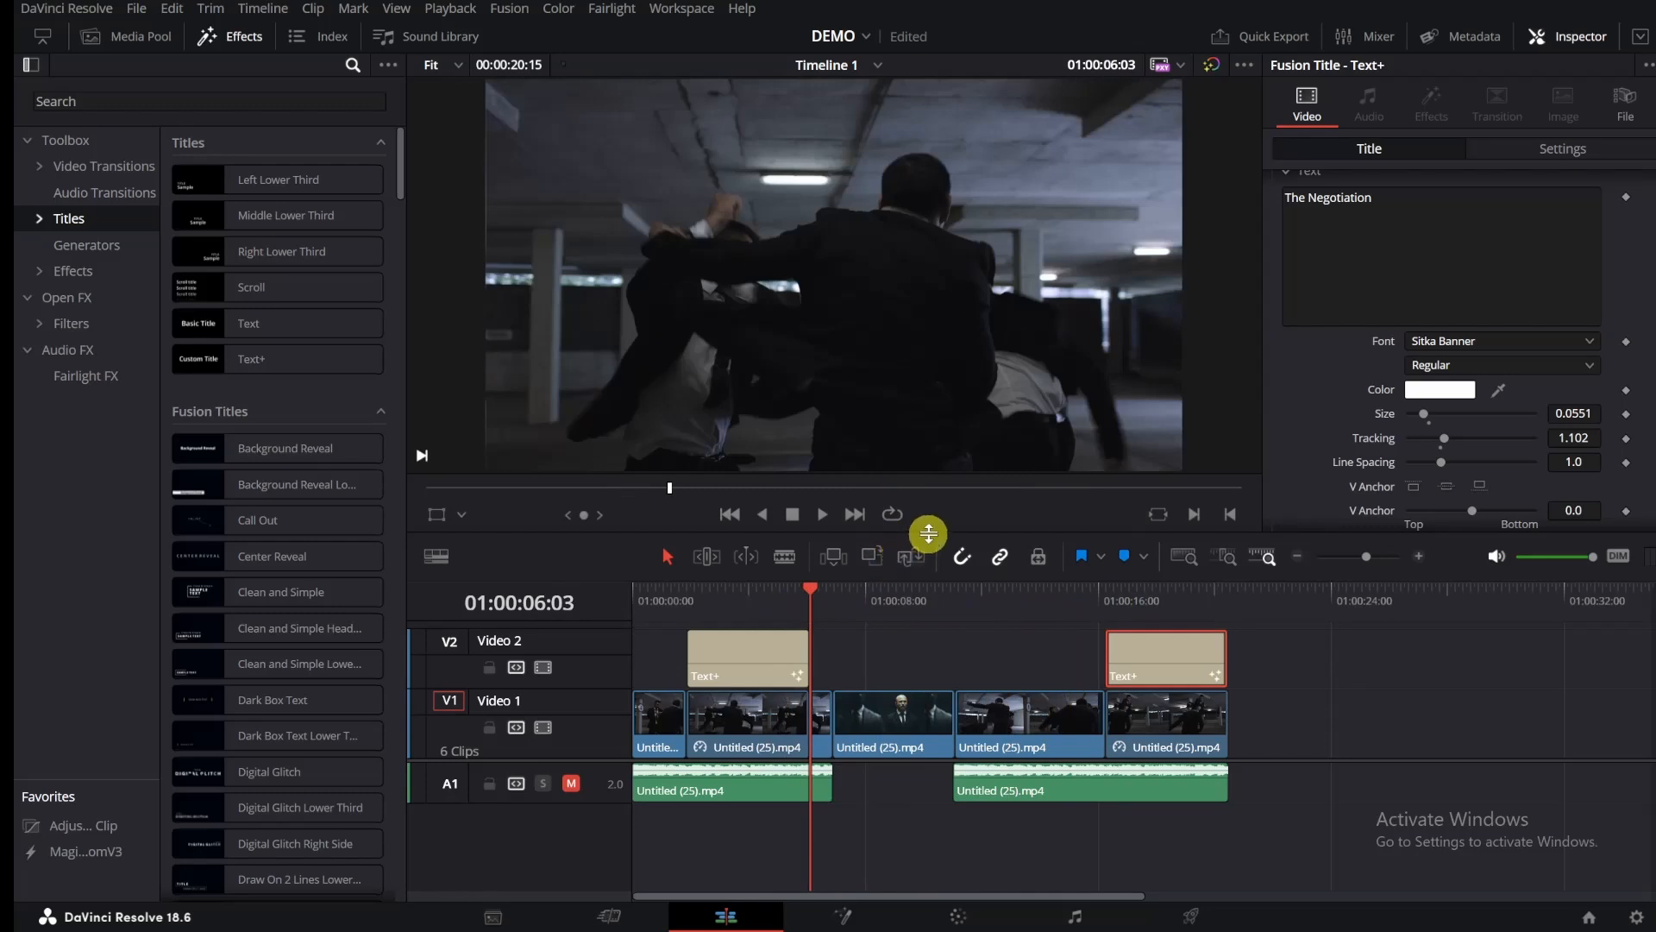
drag(928, 532, 937, 420)
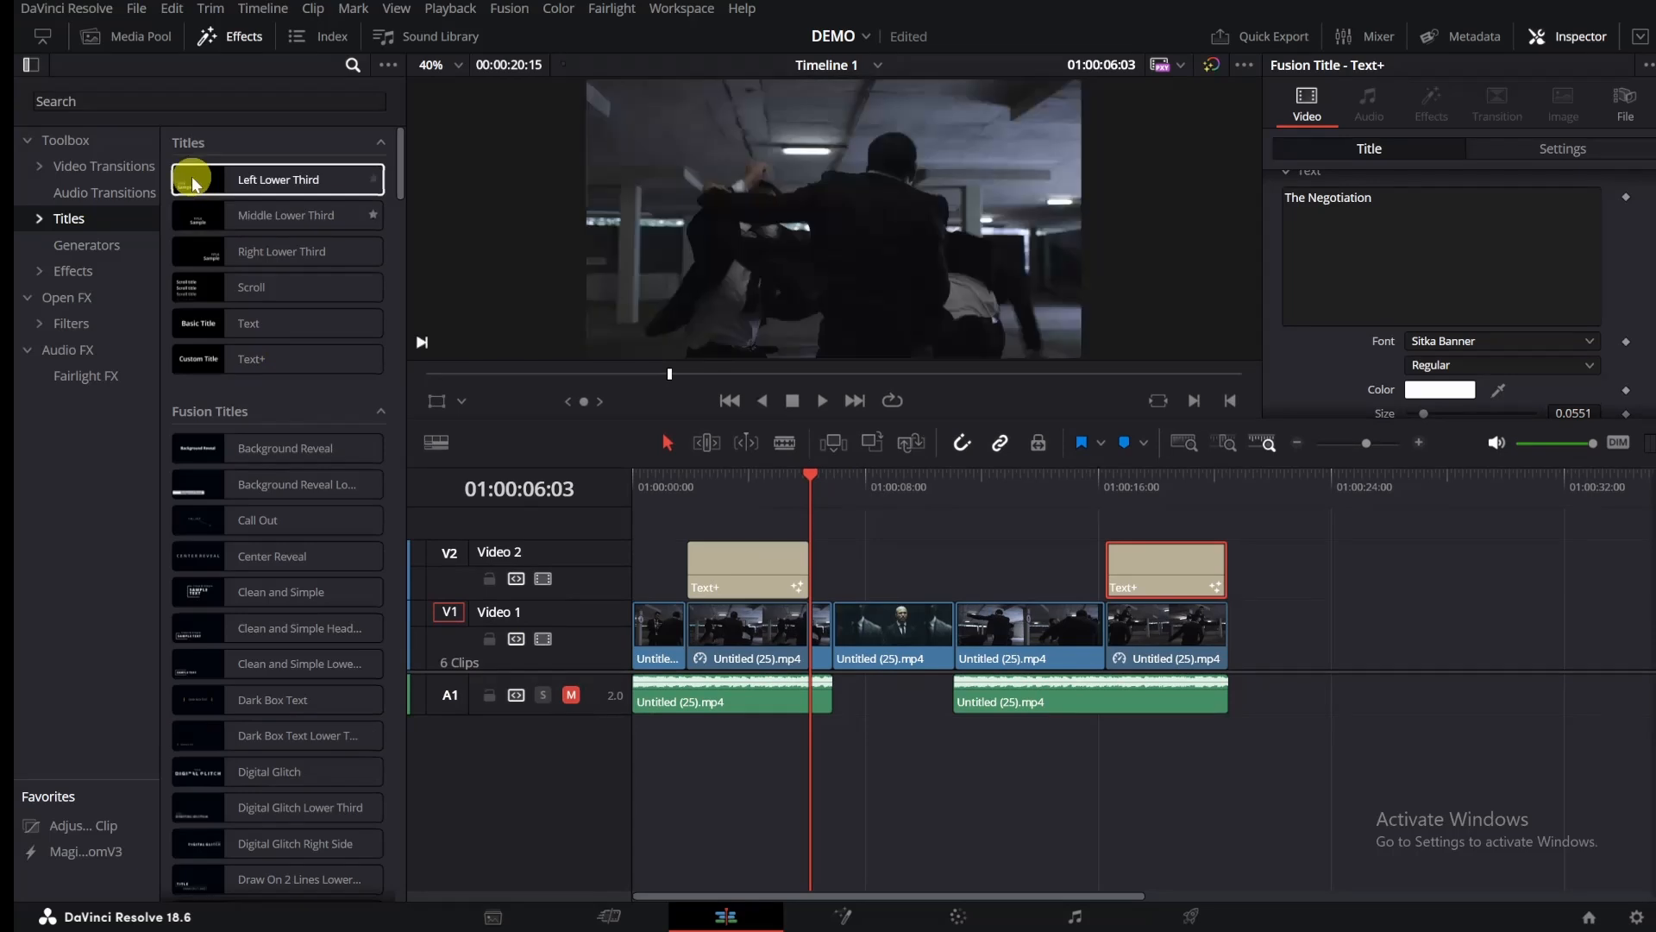
click(76, 142)
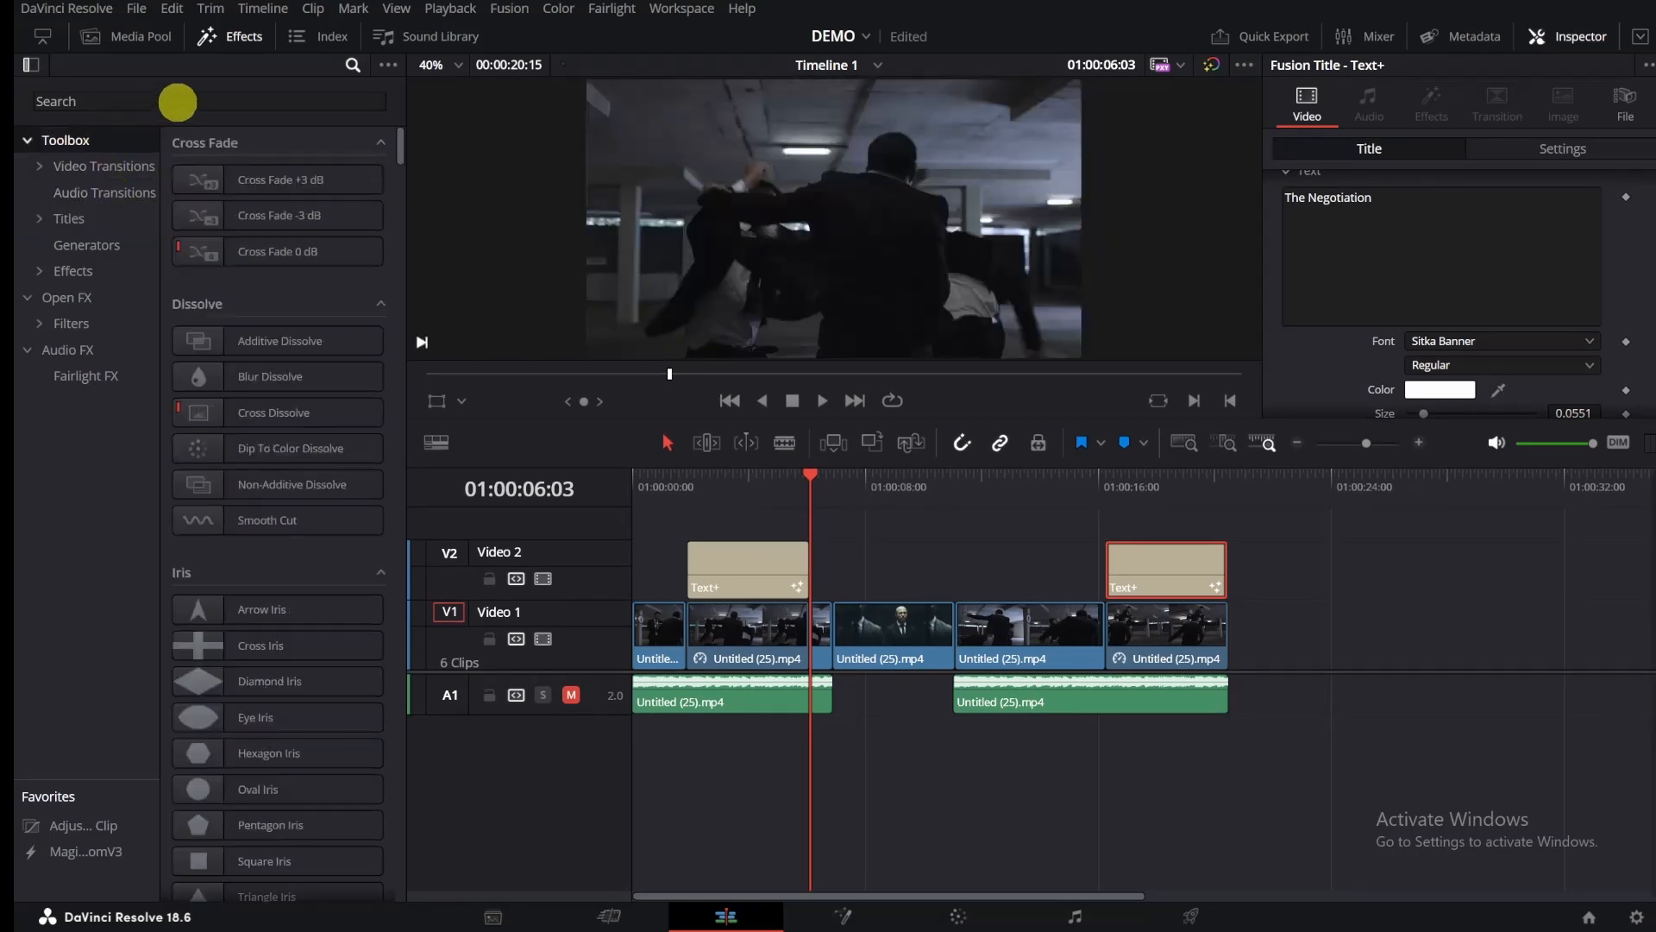
click(177, 102)
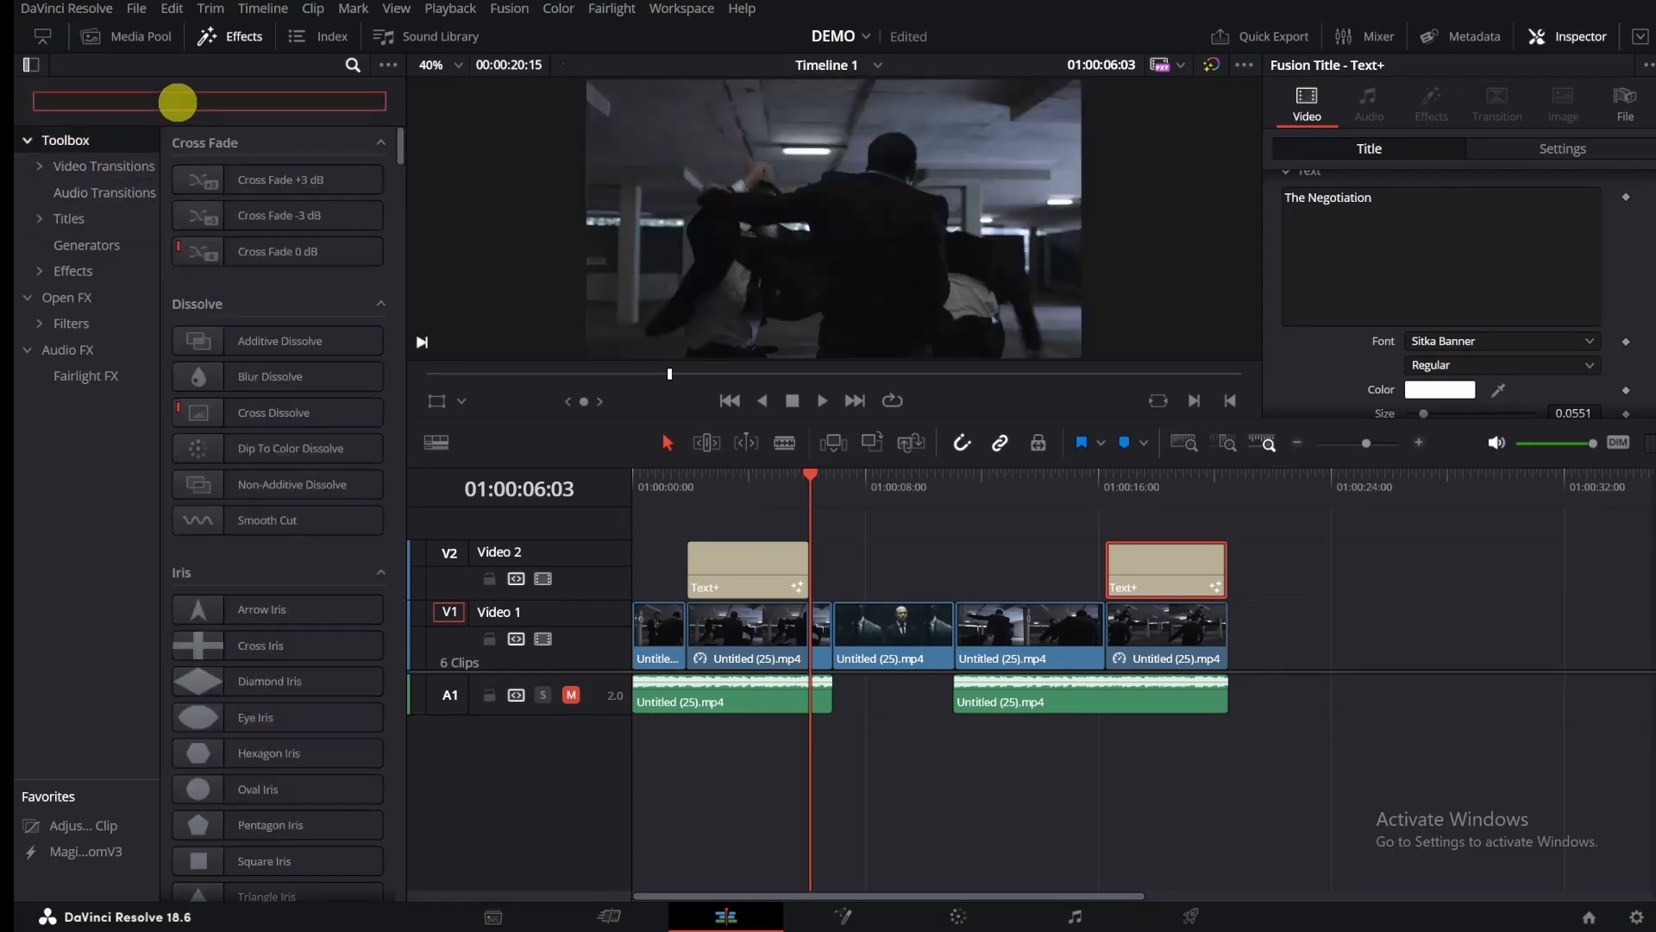
text(adj)
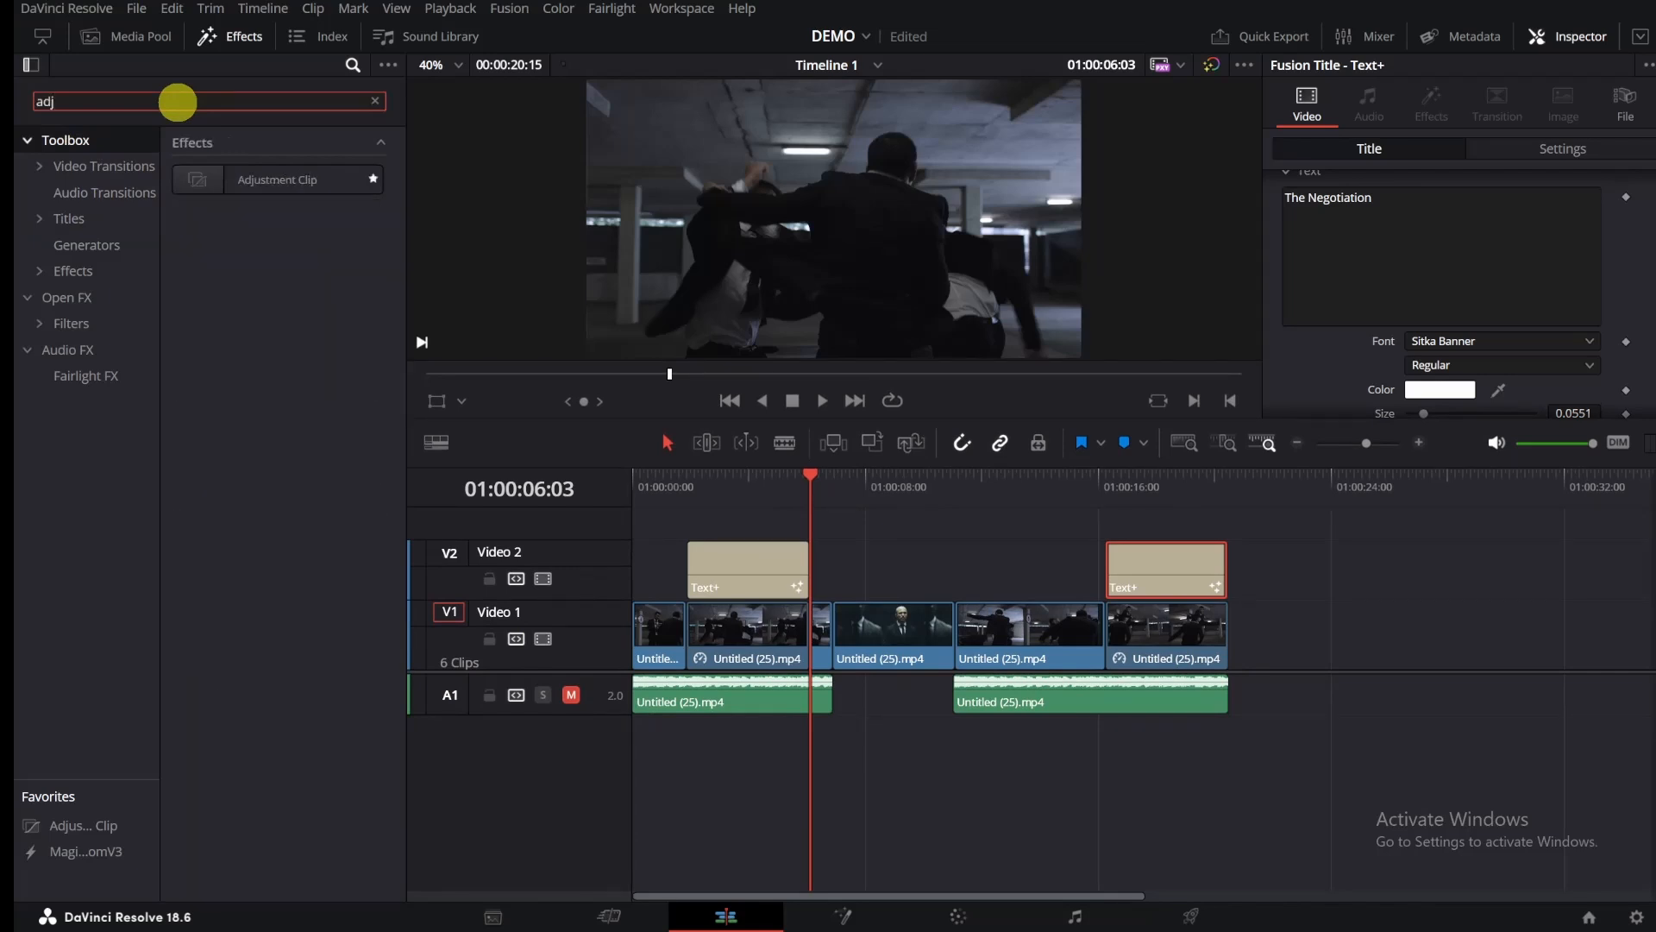
click(229, 184)
drag(231, 189, 643, 539)
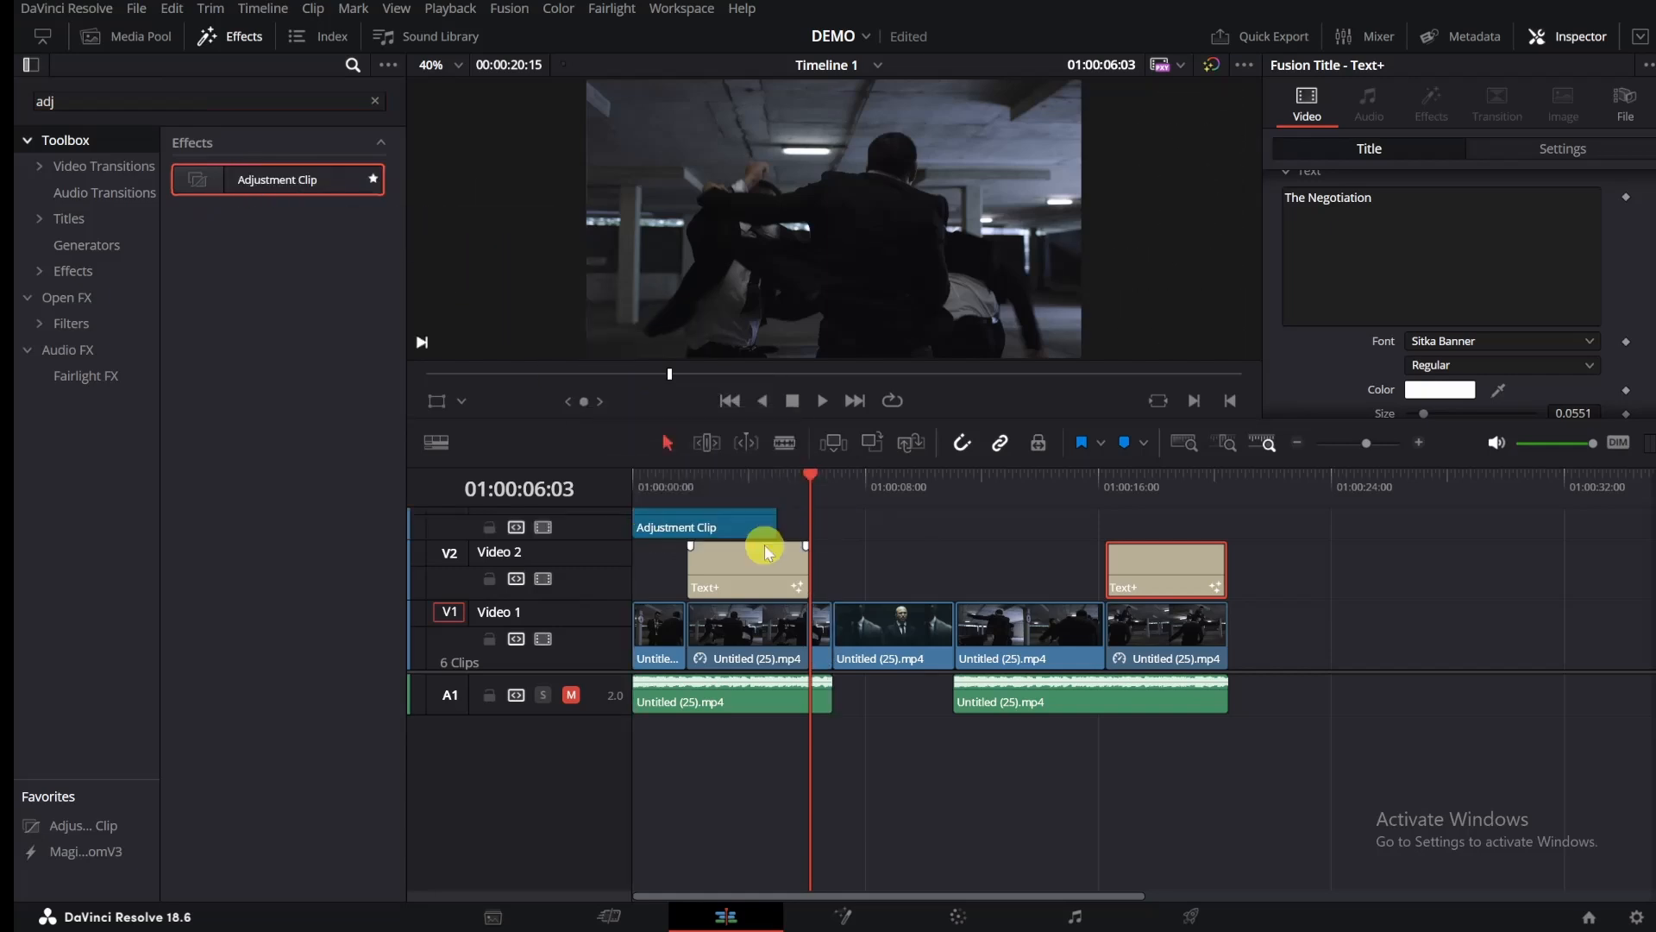
drag(775, 518, 1216, 529)
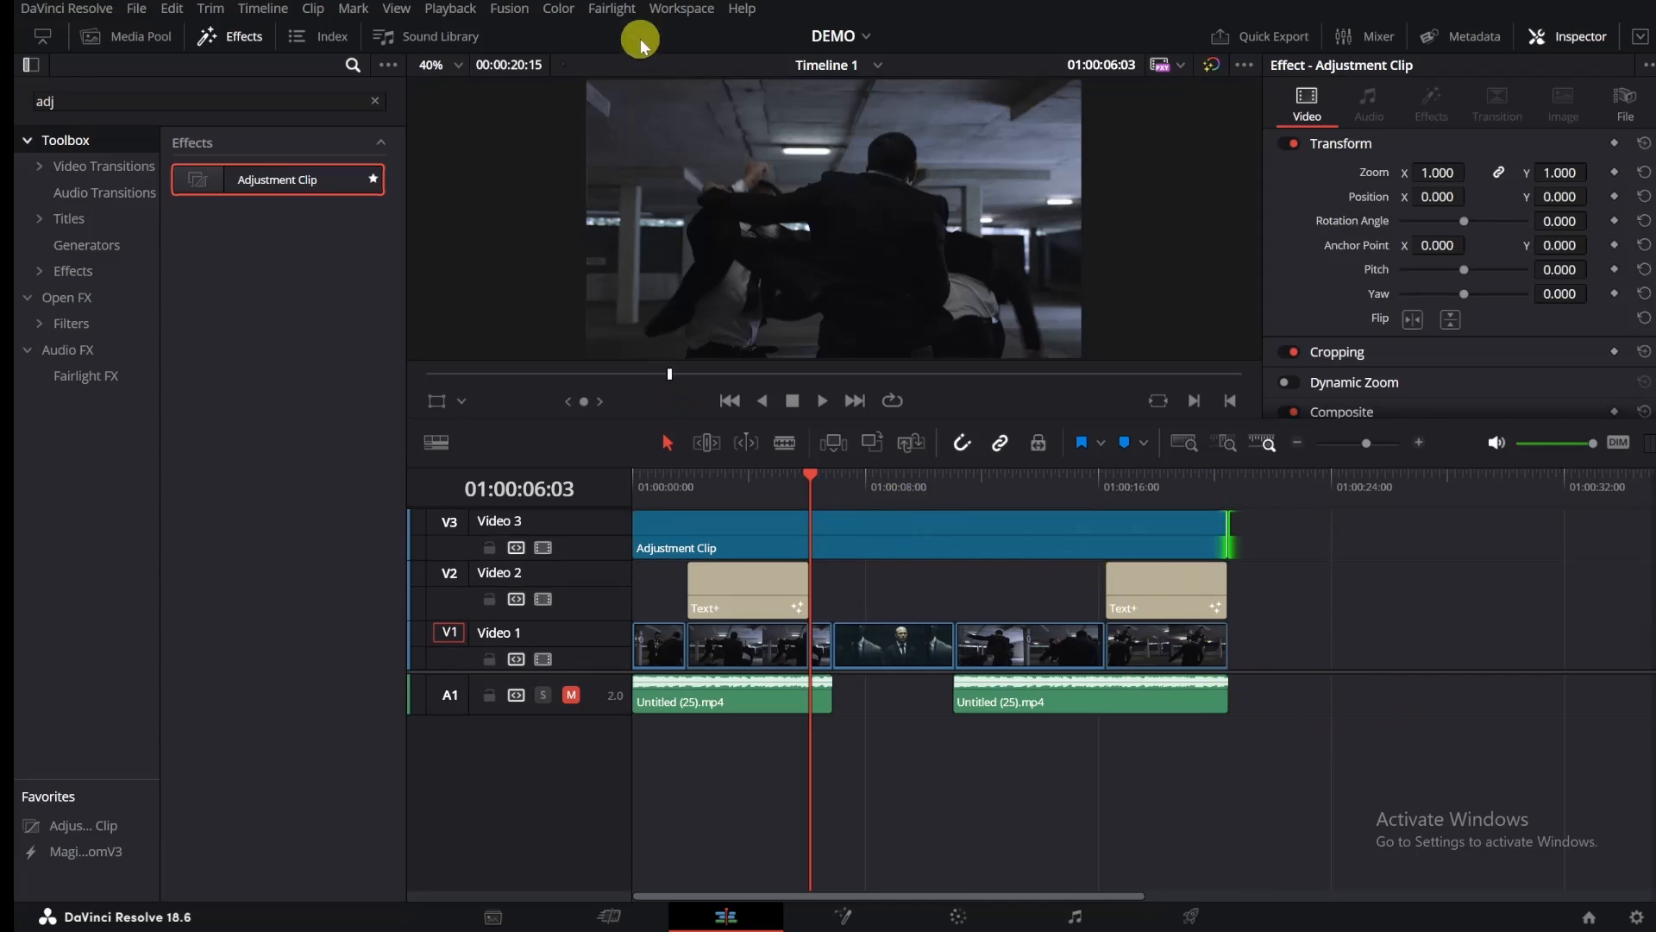
Step: Rearrange the tracks so both Text+ titles are on Video 3 and the adjustment clip is beneath them on Video 2
drag(813, 480, 718, 479)
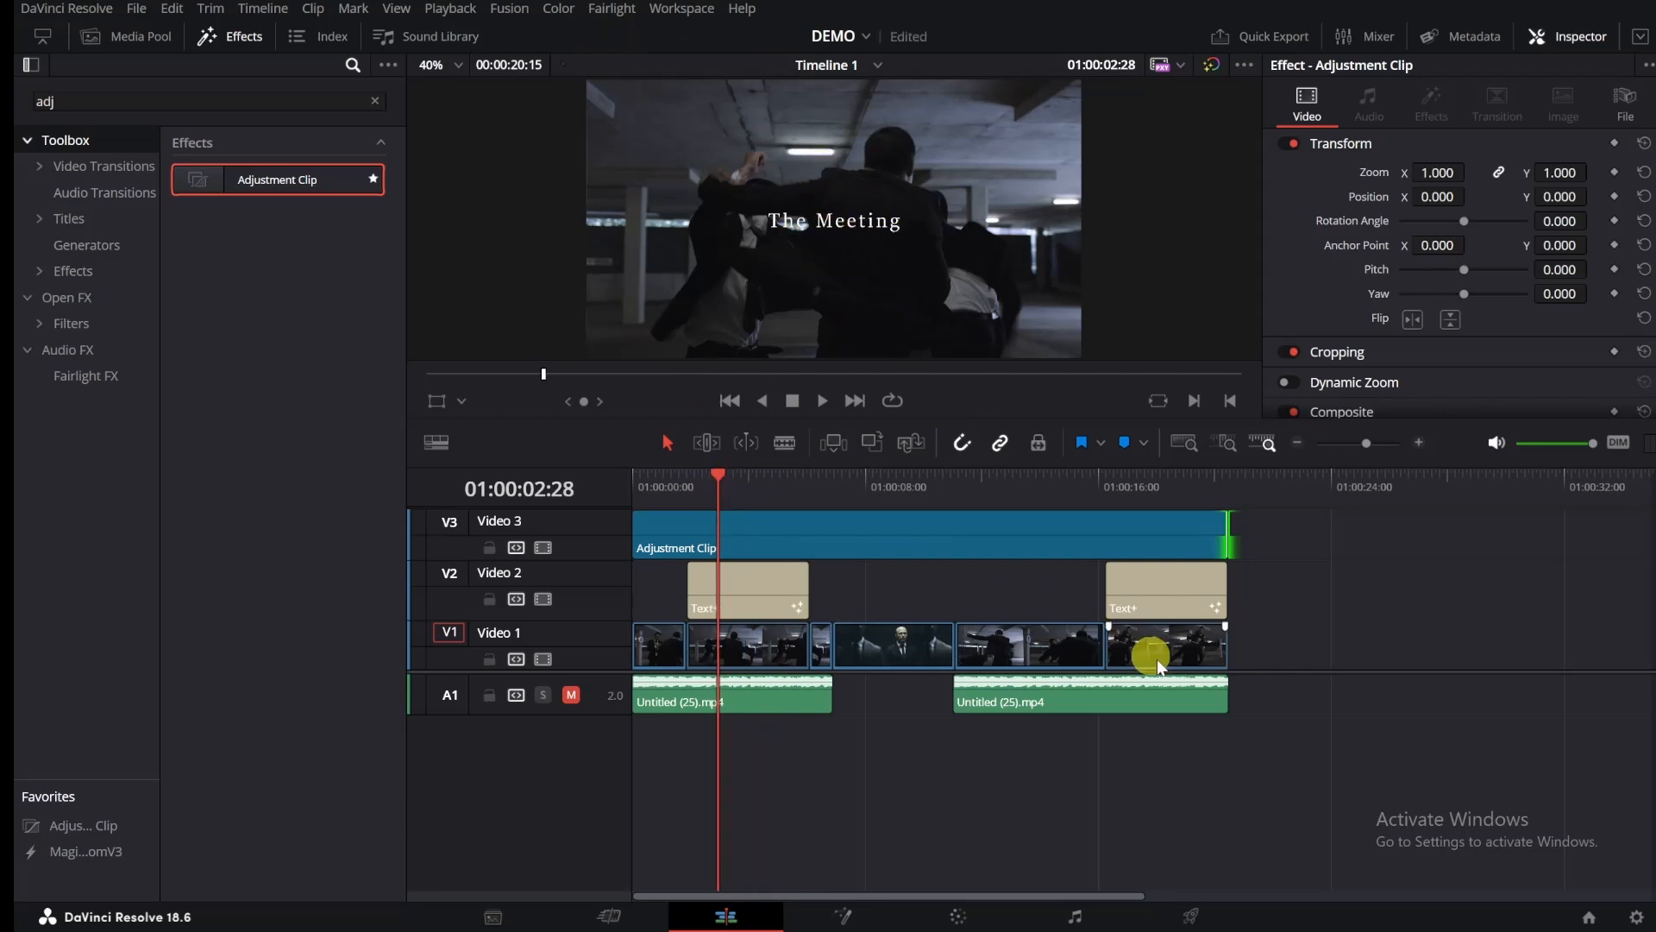
click(758, 588)
drag(770, 566, 752, 518)
drag(1157, 650, 1144, 552)
drag(923, 599, 929, 633)
drag(770, 523, 769, 552)
drag(1128, 523, 1131, 551)
drag(899, 643, 886, 614)
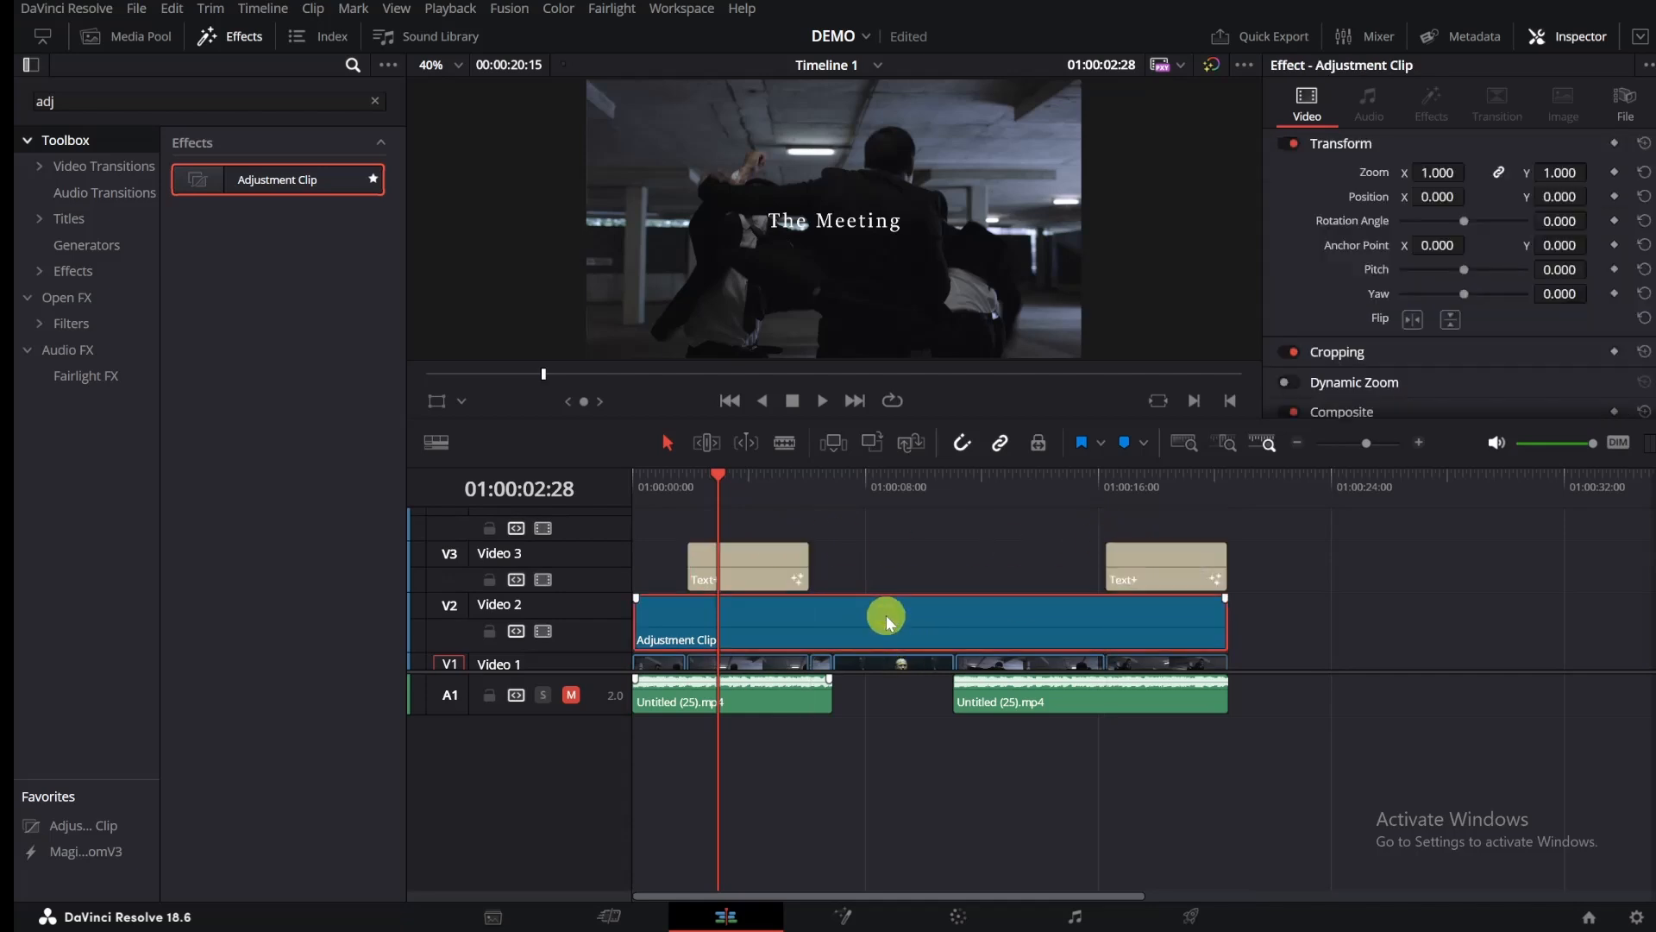
Step: Set the adjustment clip's Crop Top and Crop Bottom to 123.700 to form letterbox bars
scroll(1400, 245, down, 2)
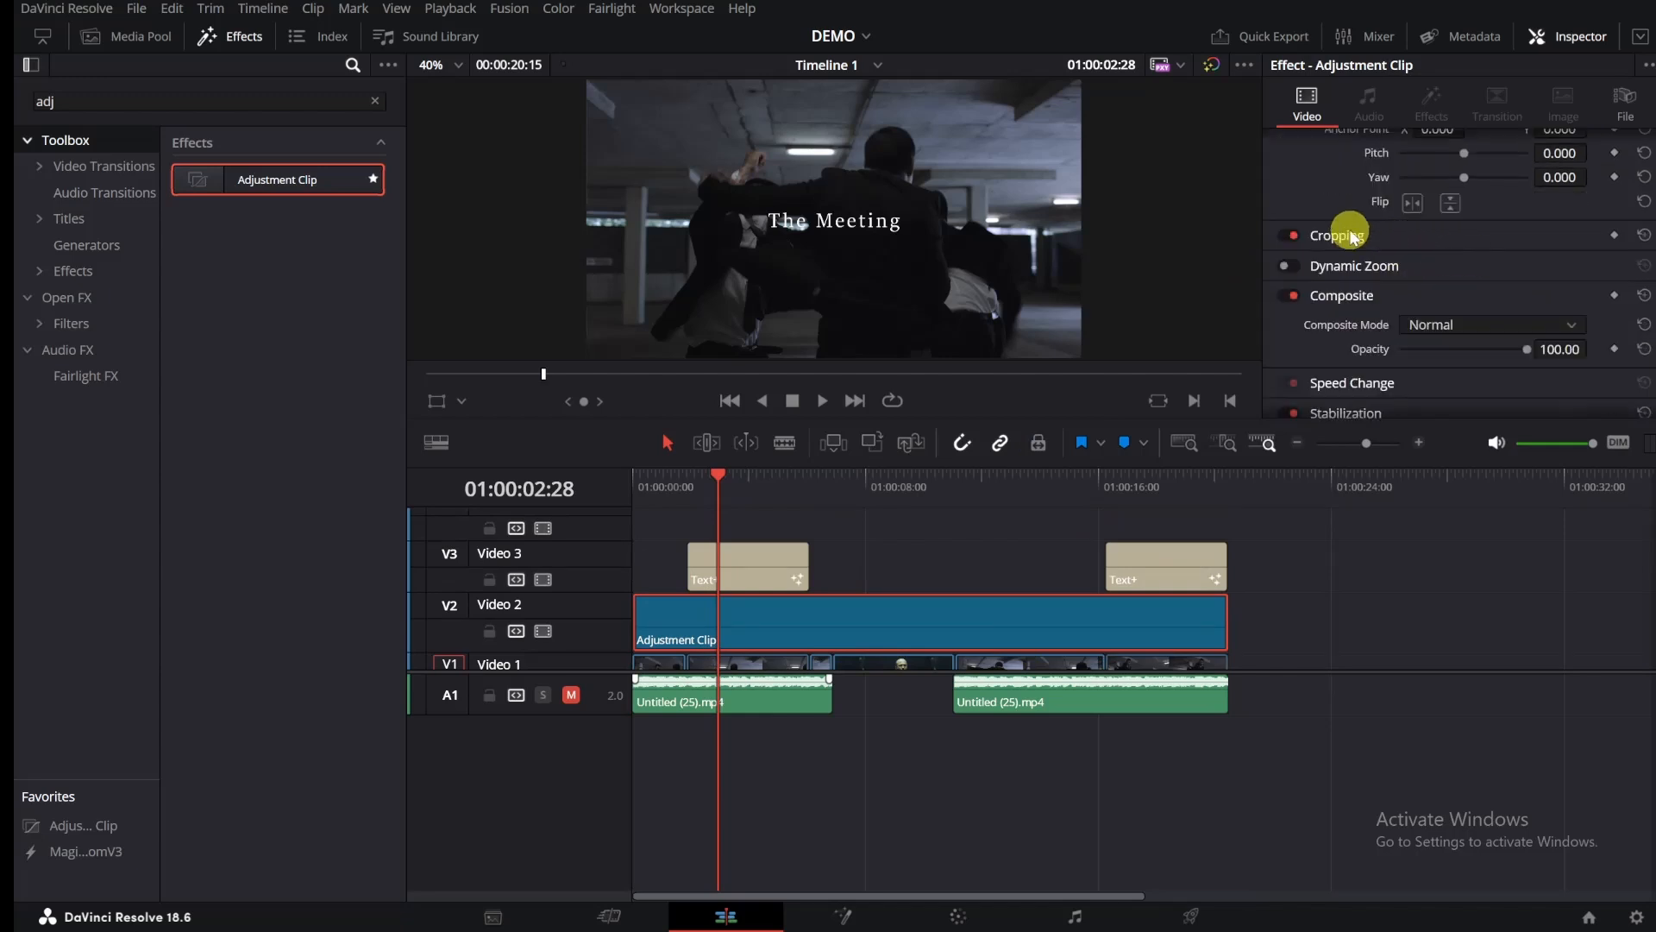
click(1410, 233)
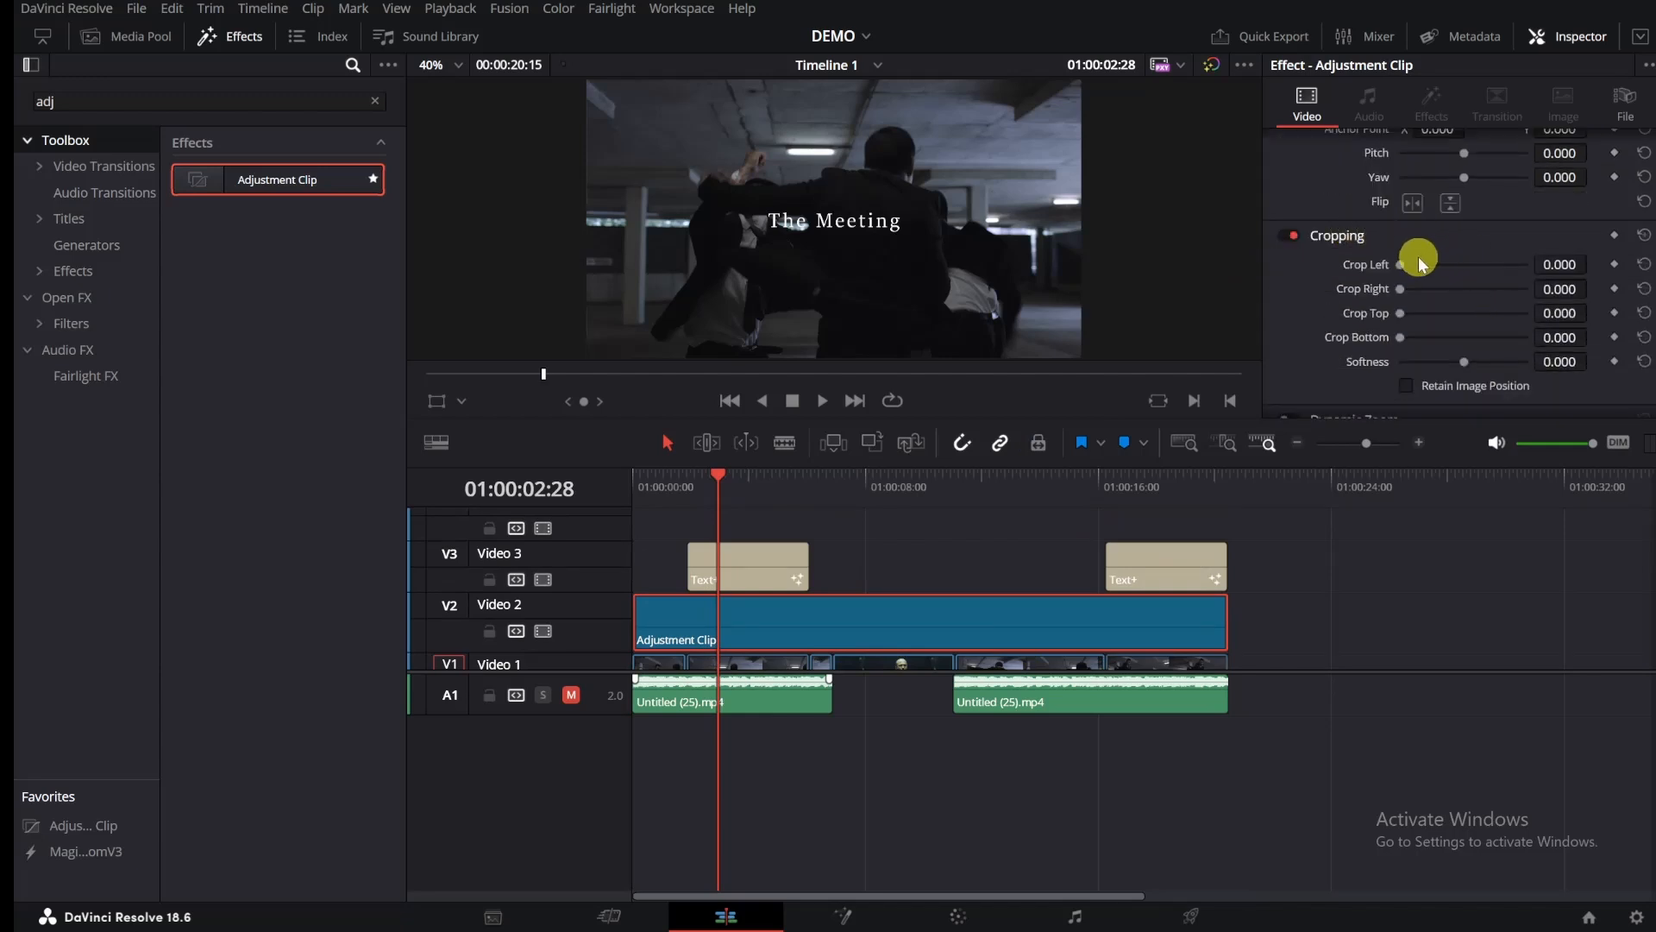
mouse_move(1400, 313)
mouse_down()
mouse_move(1417, 312)
mouse_move(1418, 339)
mouse_up()
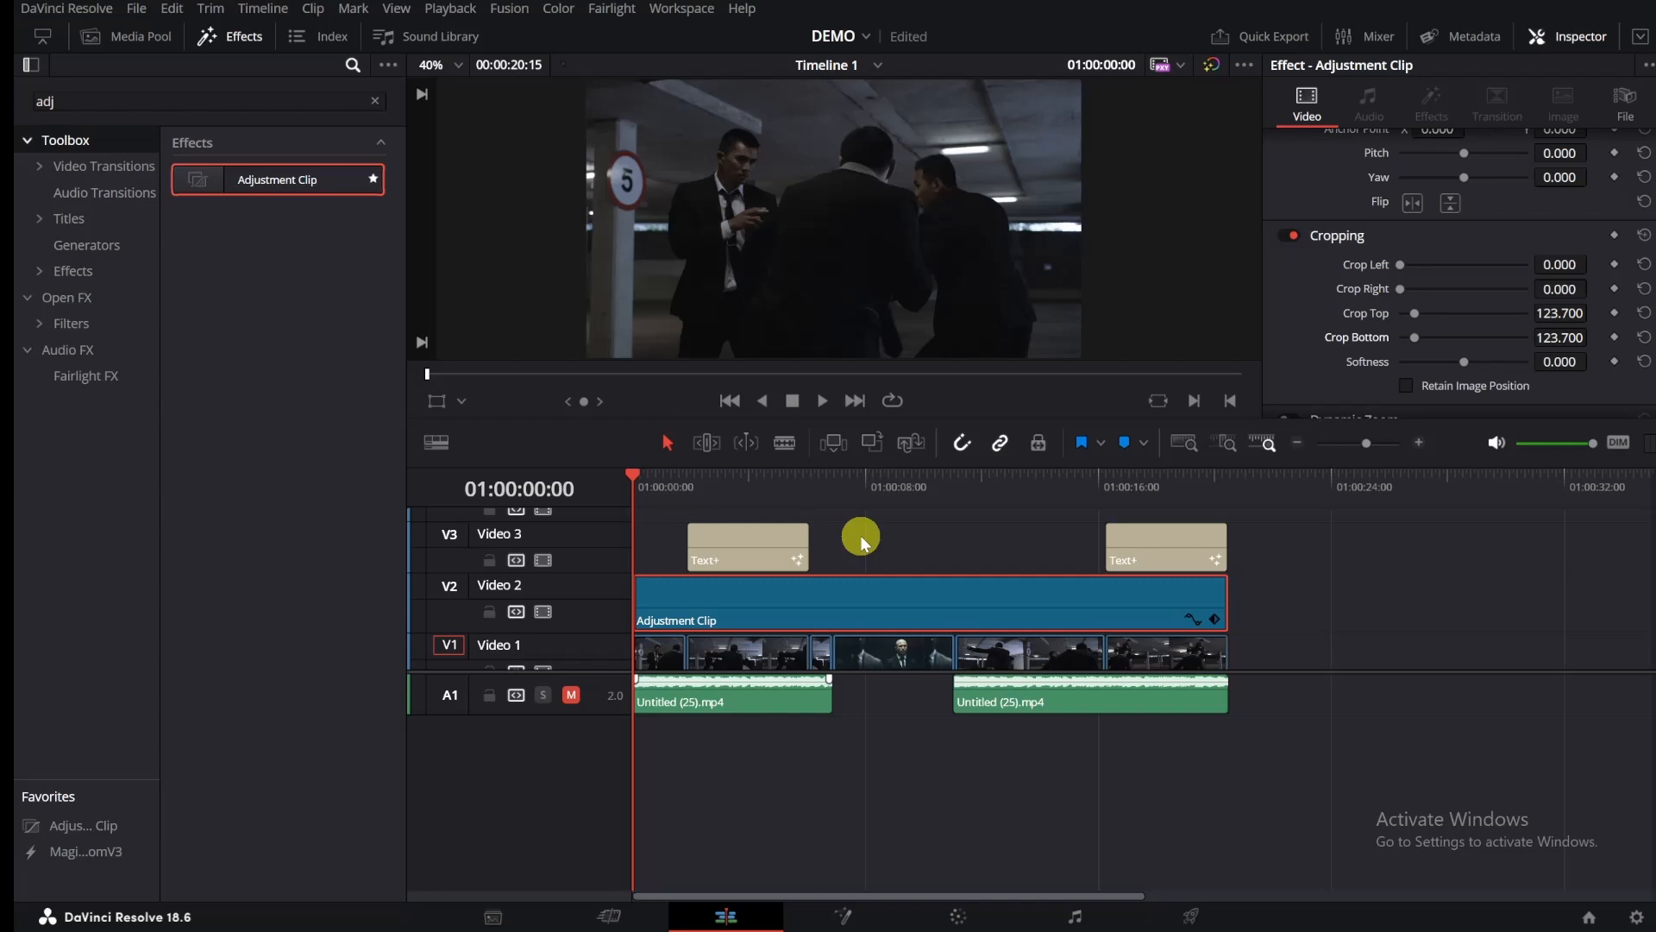
Step: Turn on Dynamic Zoom for the first clip on Video 1
click(659, 654)
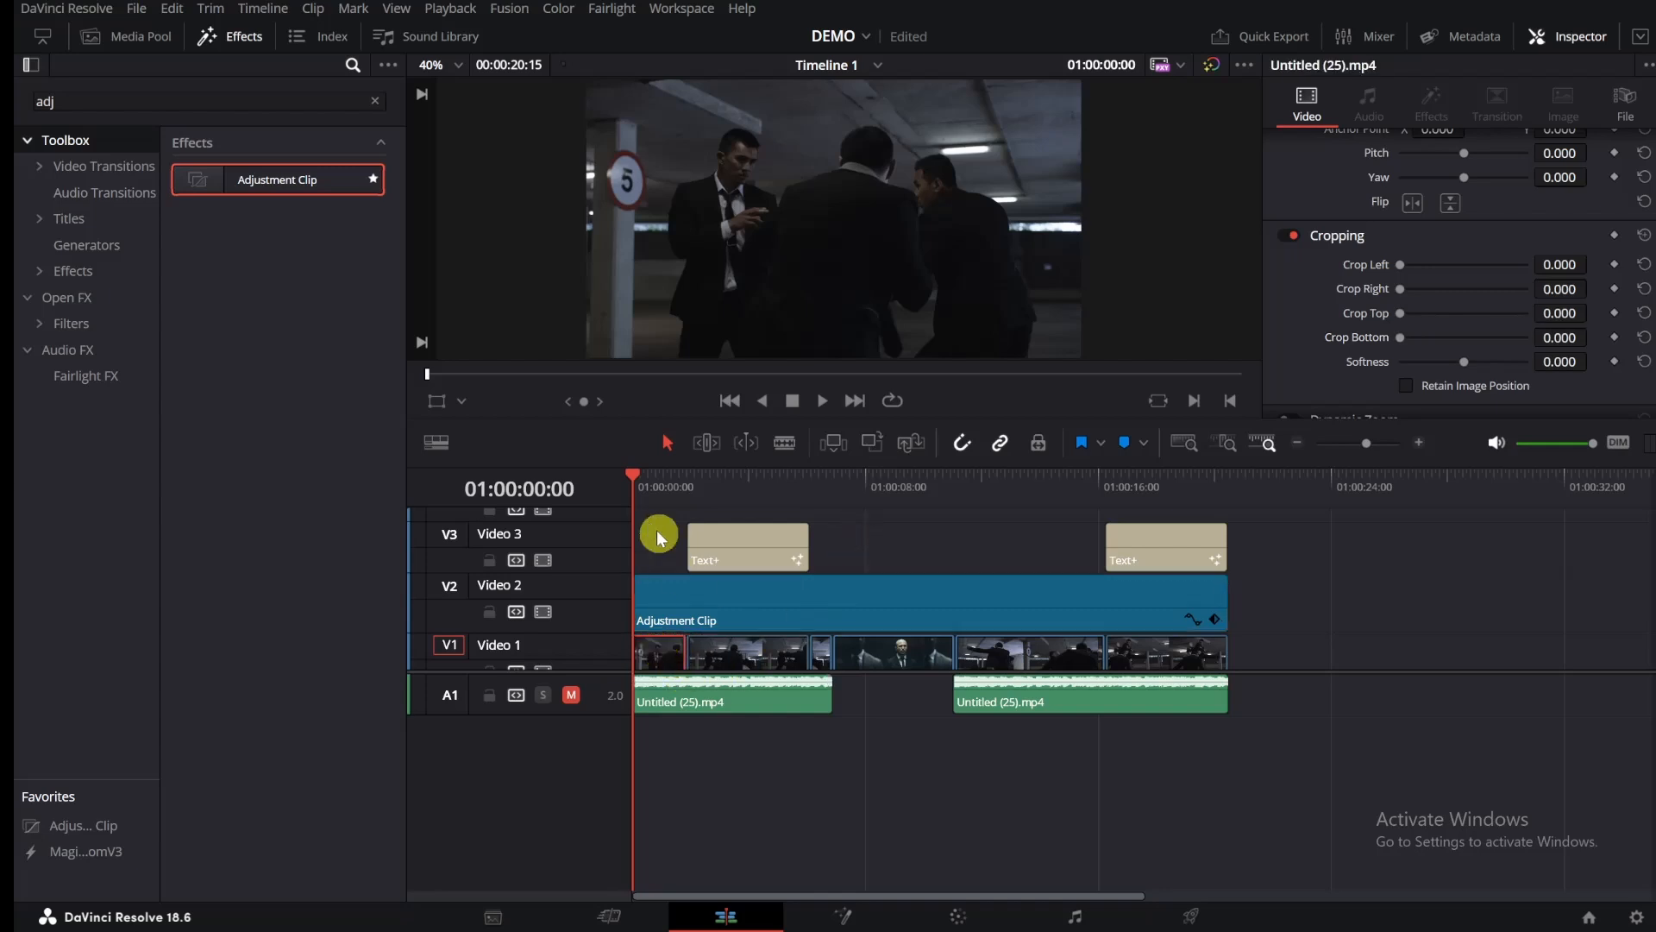
click(635, 475)
mouse_move(649, 471)
mouse_down()
mouse_move(666, 466)
mouse_move(651, 464)
mouse_up()
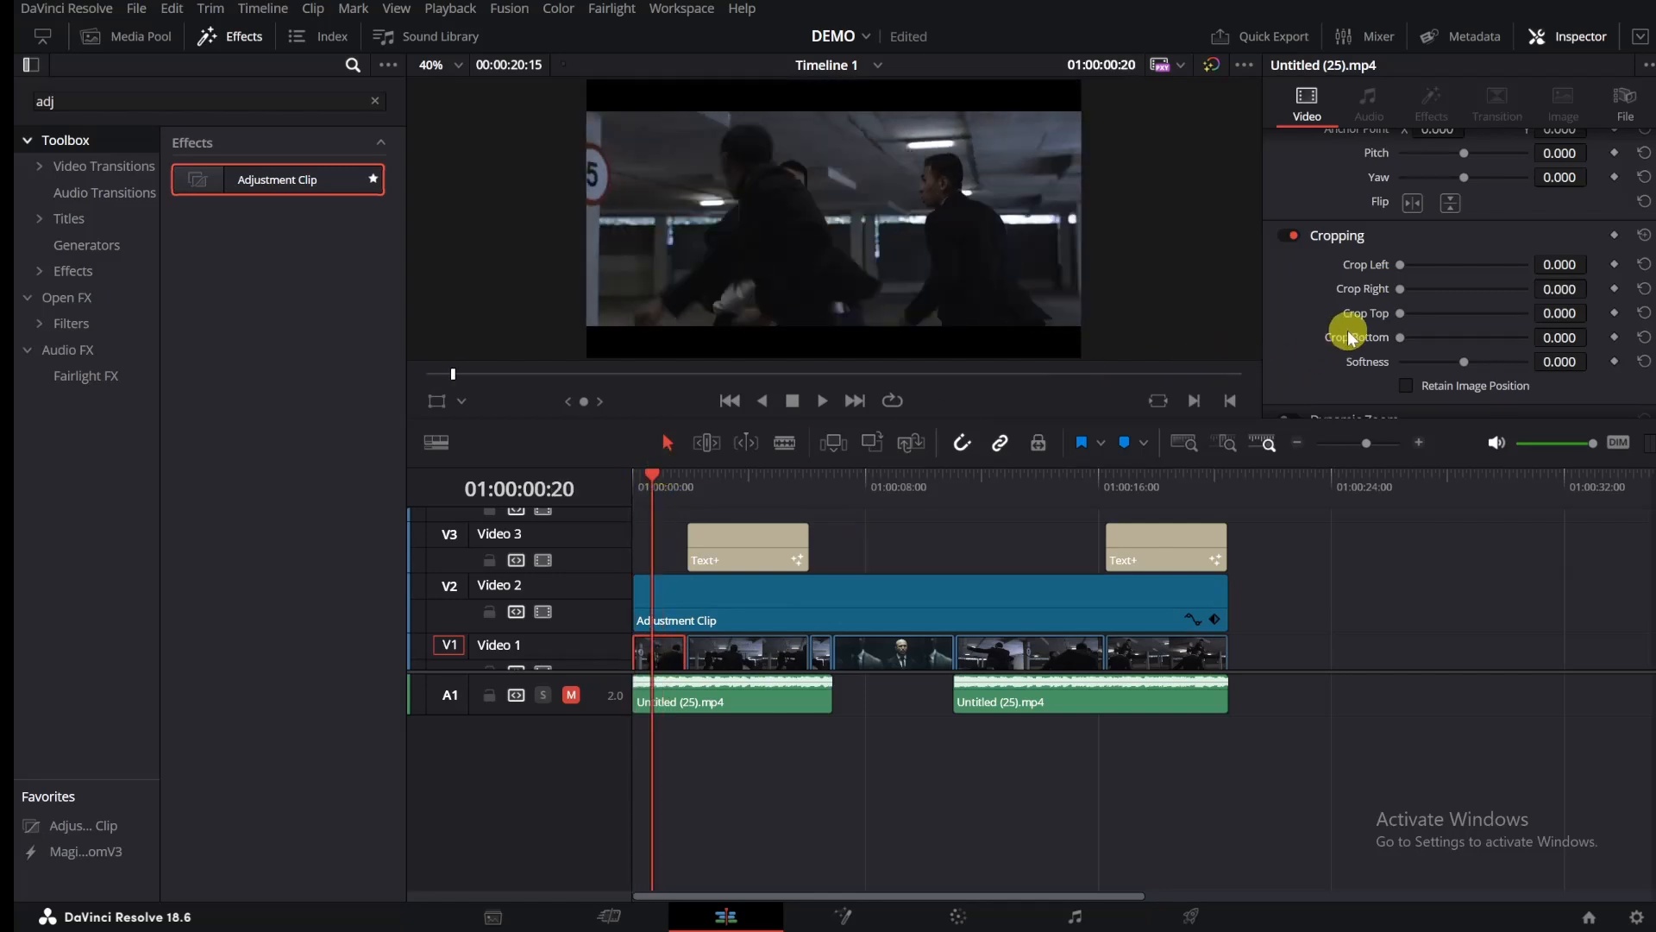
scroll(1409, 254, up, 3)
scroll(1431, 298, down, 5)
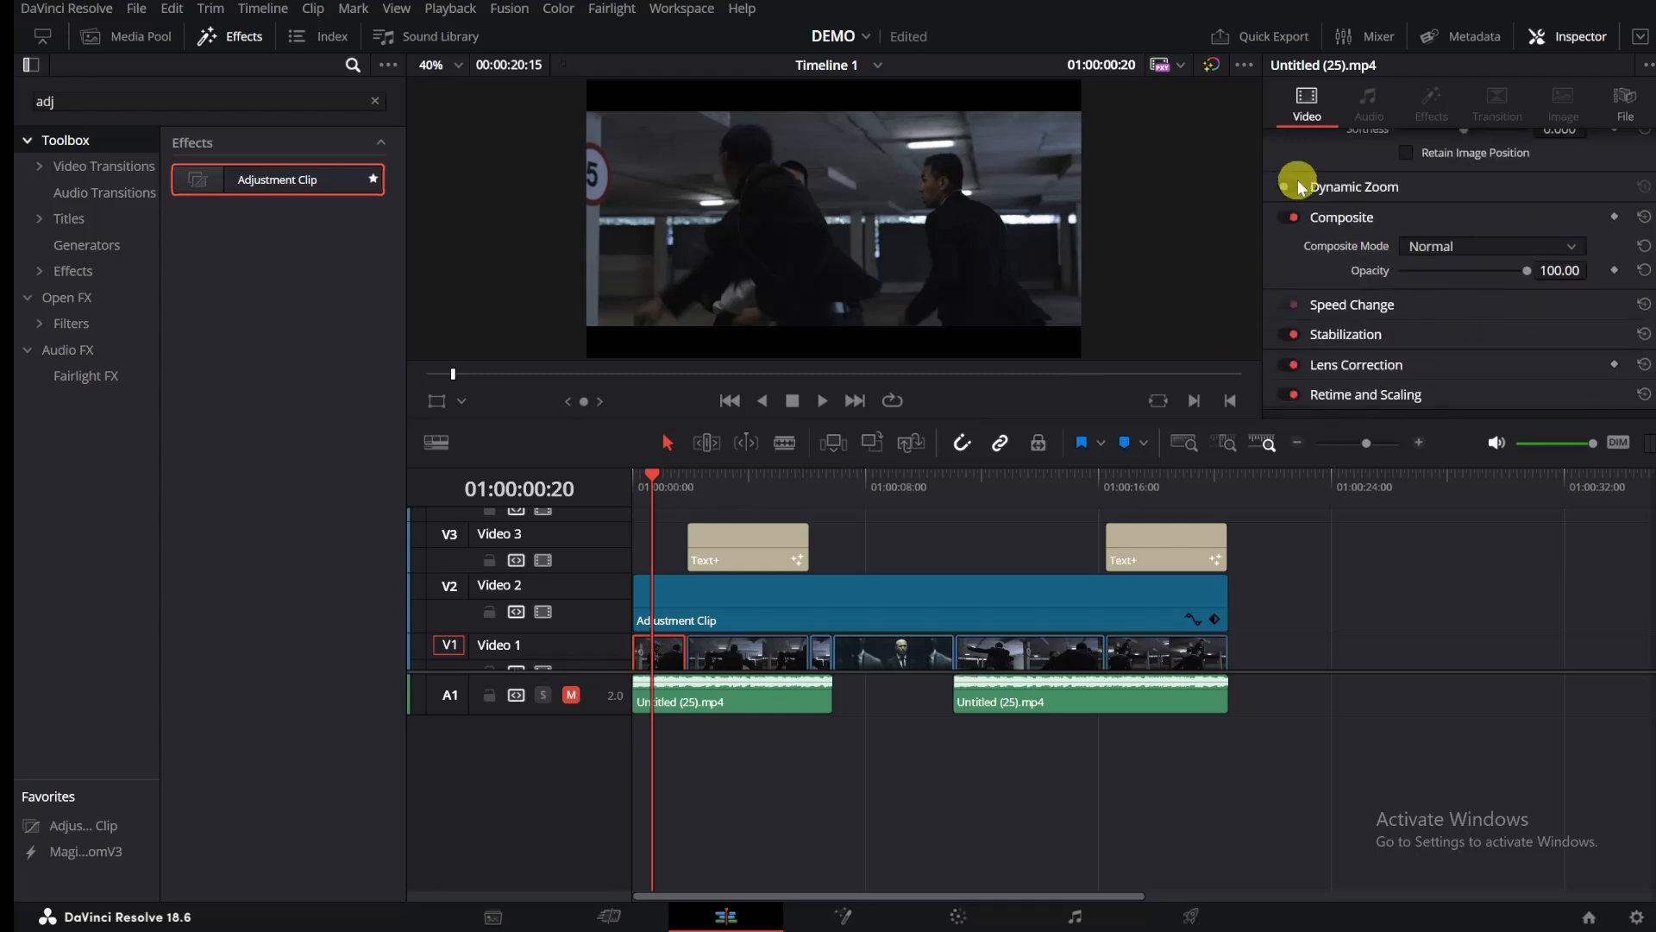
click(1292, 185)
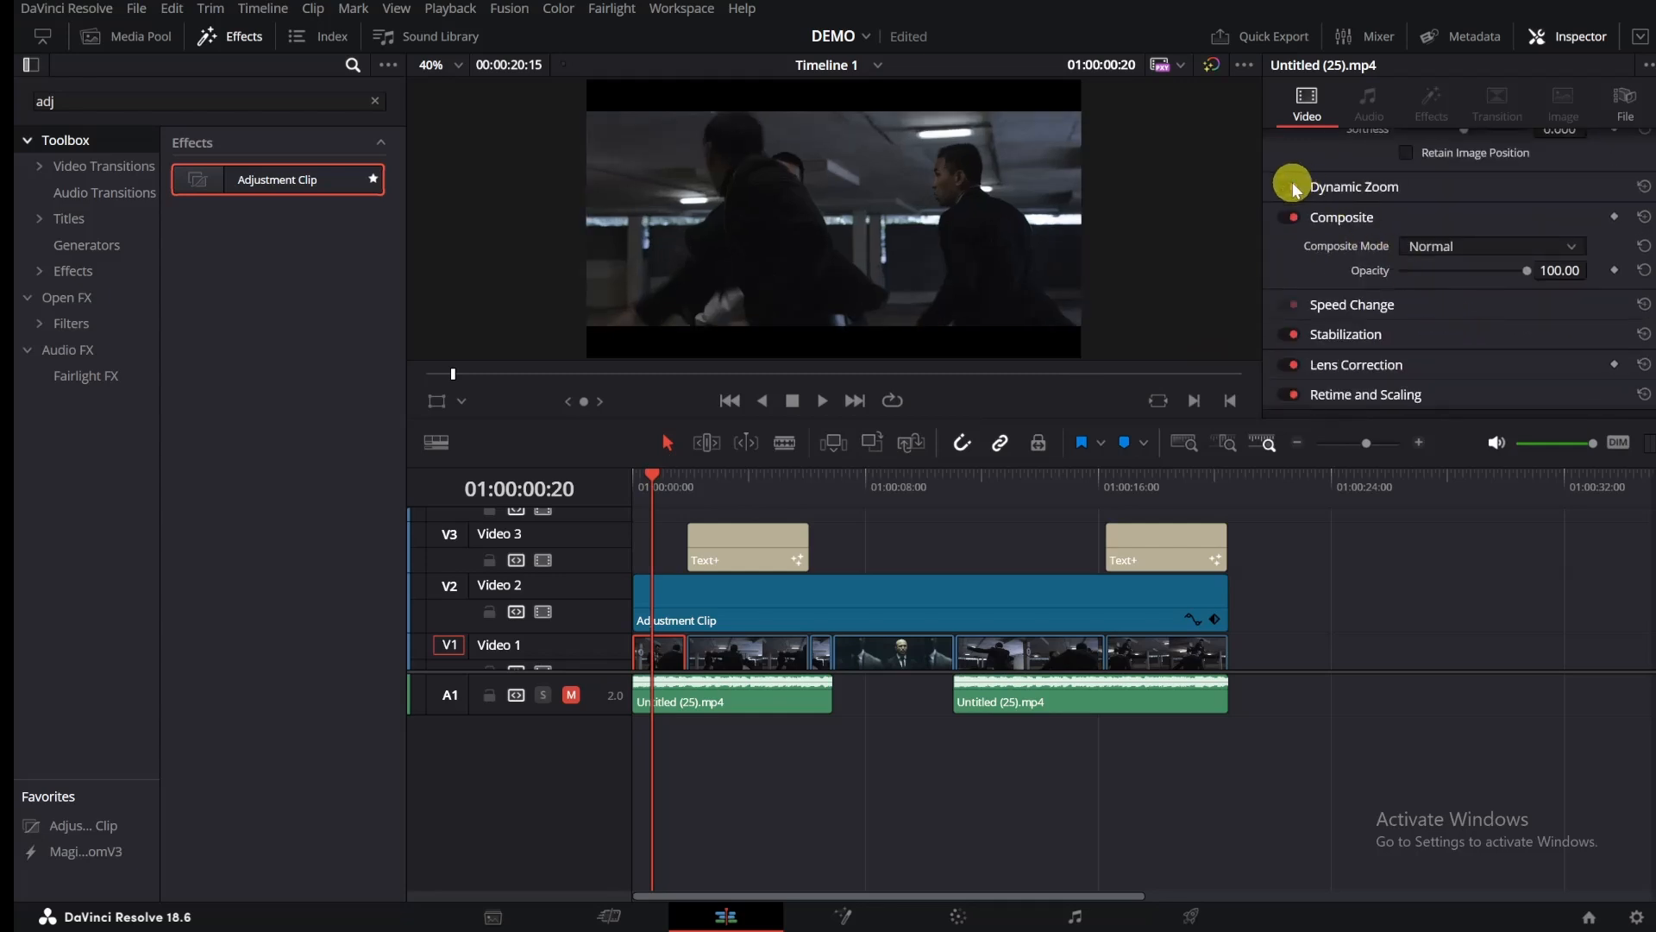
Step: Turn on Dynamic Zoom for the short Video 1 clip directly after the first freeze frame
click(721, 670)
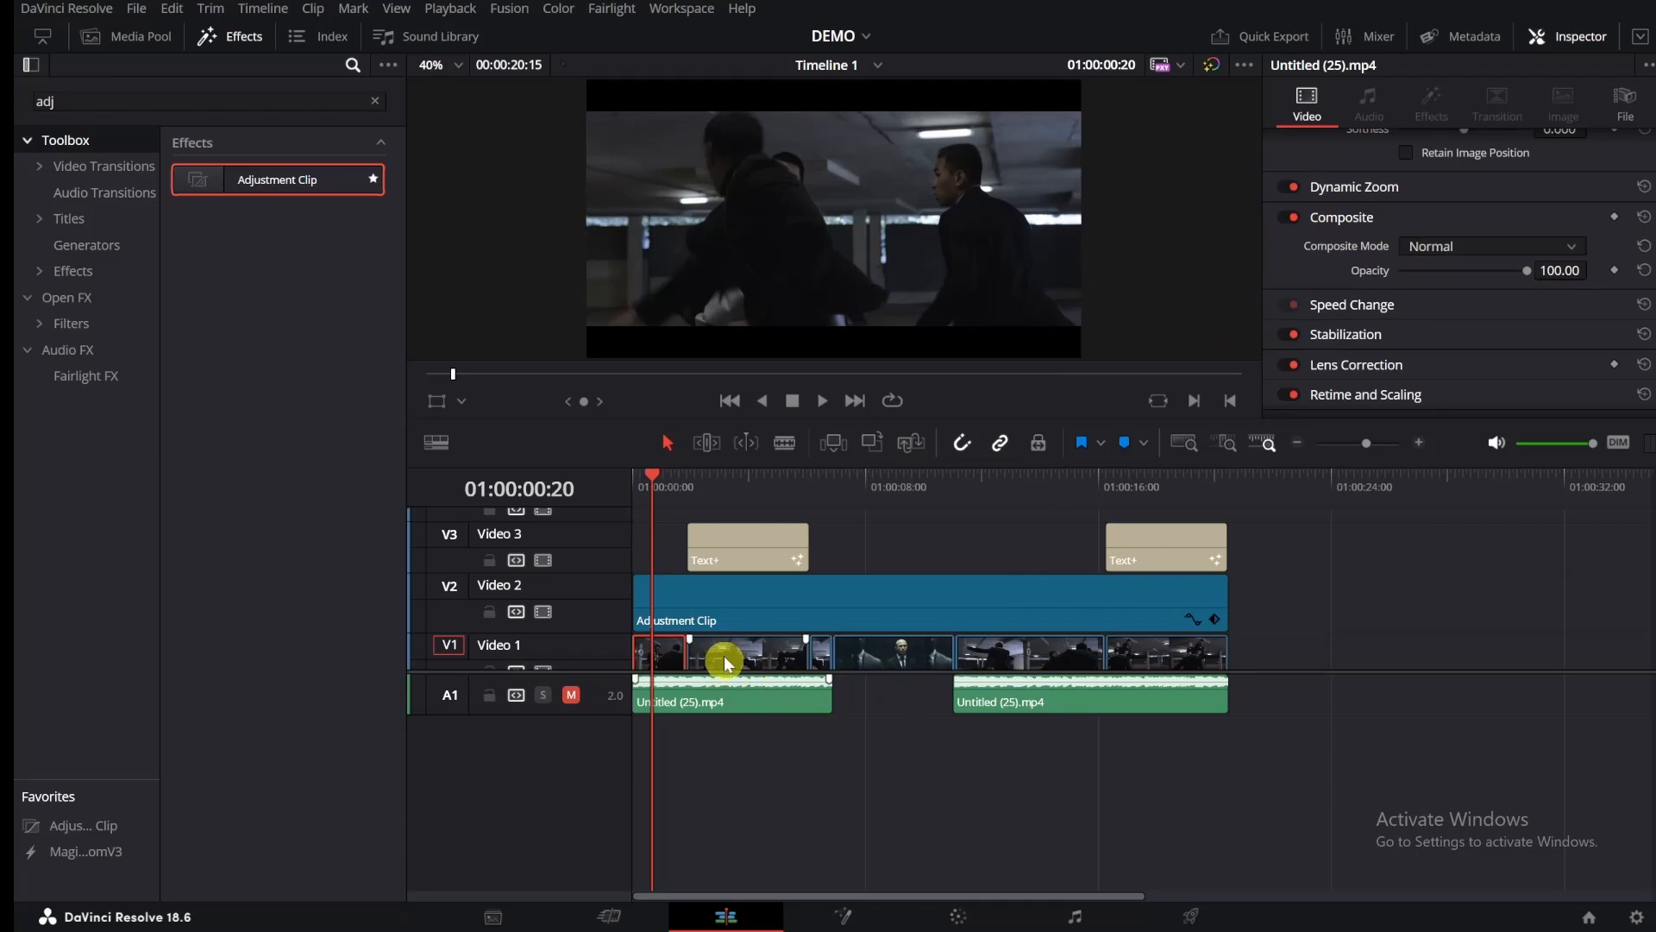
click(660, 666)
click(815, 649)
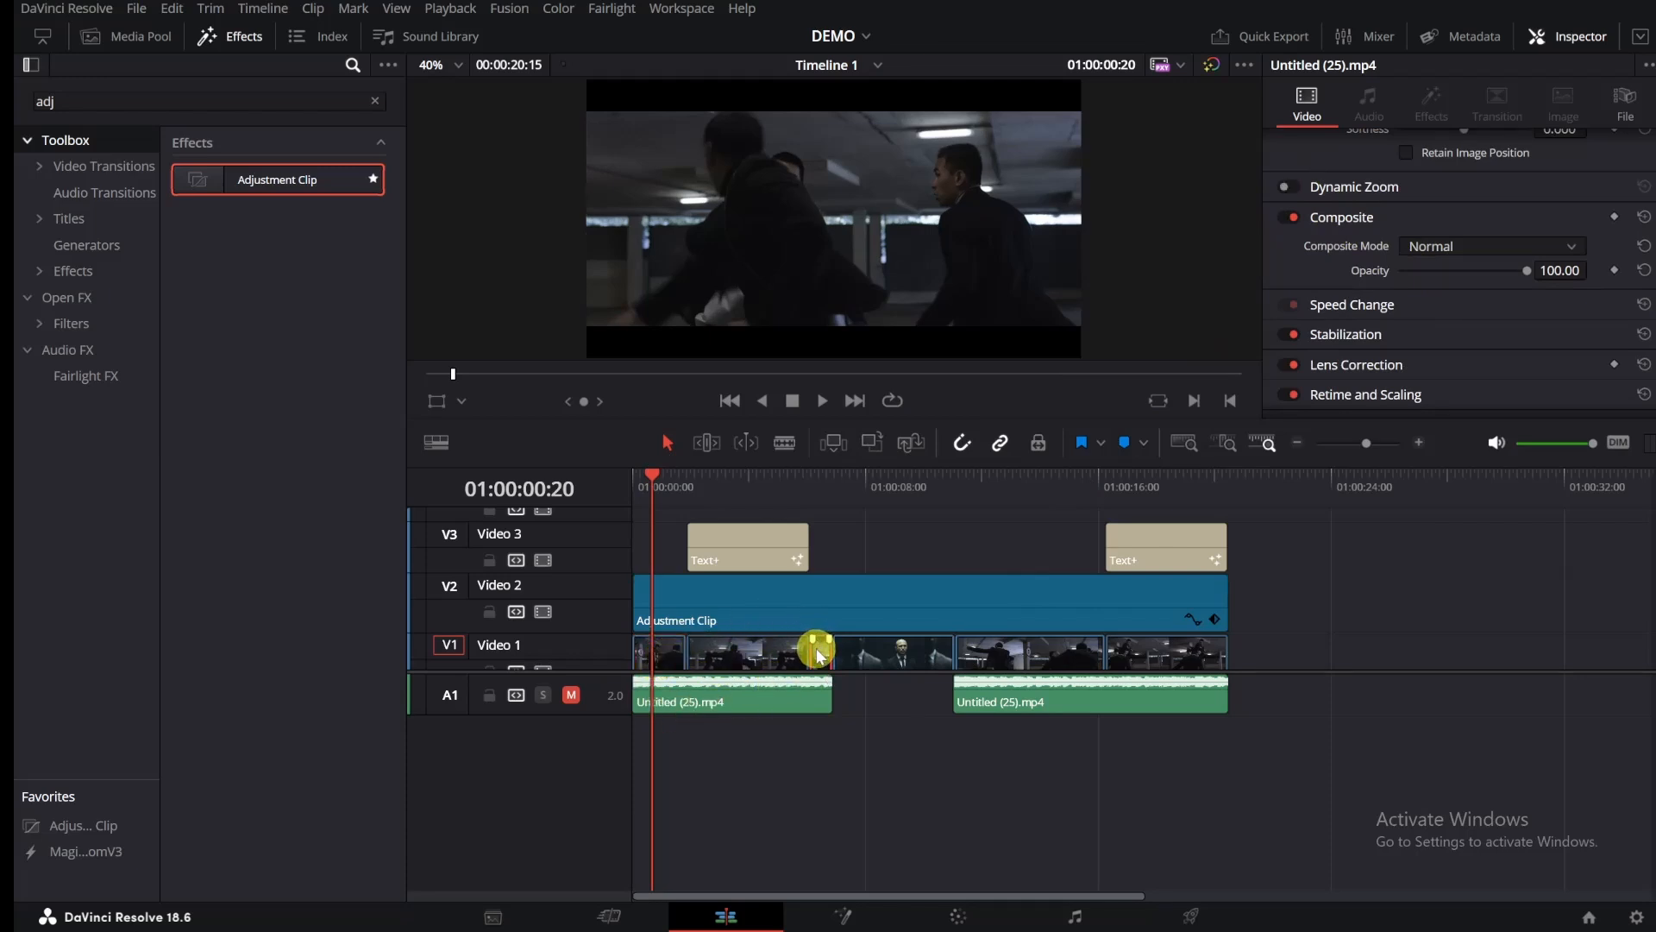
drag(736, 473, 810, 473)
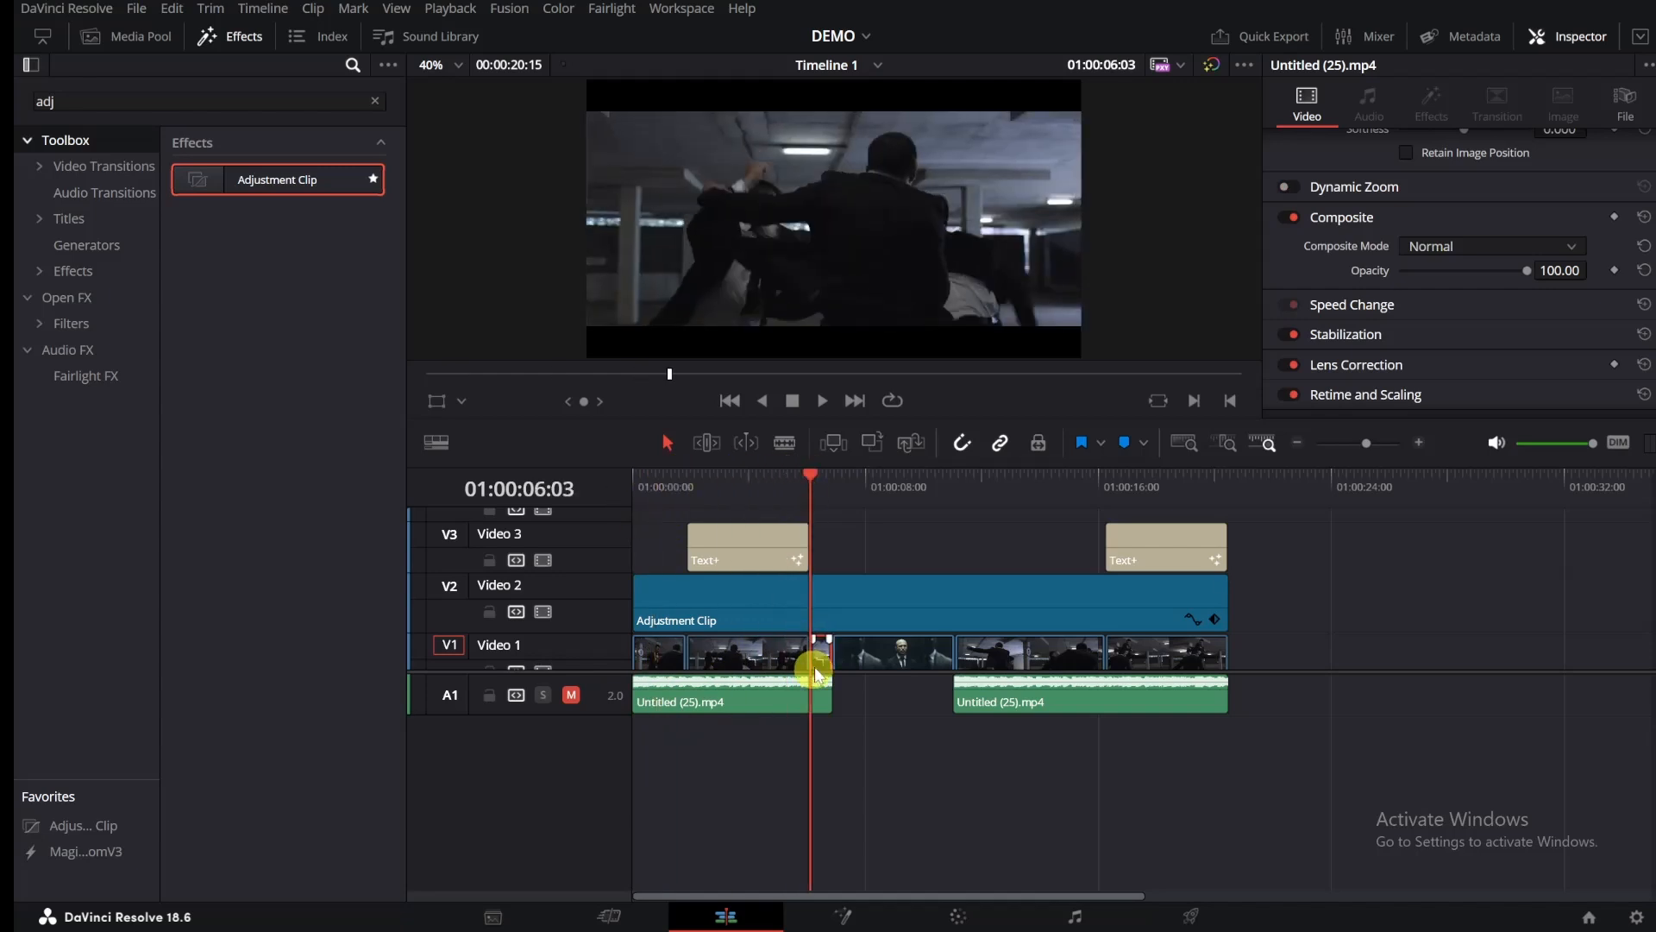
click(1346, 189)
click(1338, 189)
click(1291, 188)
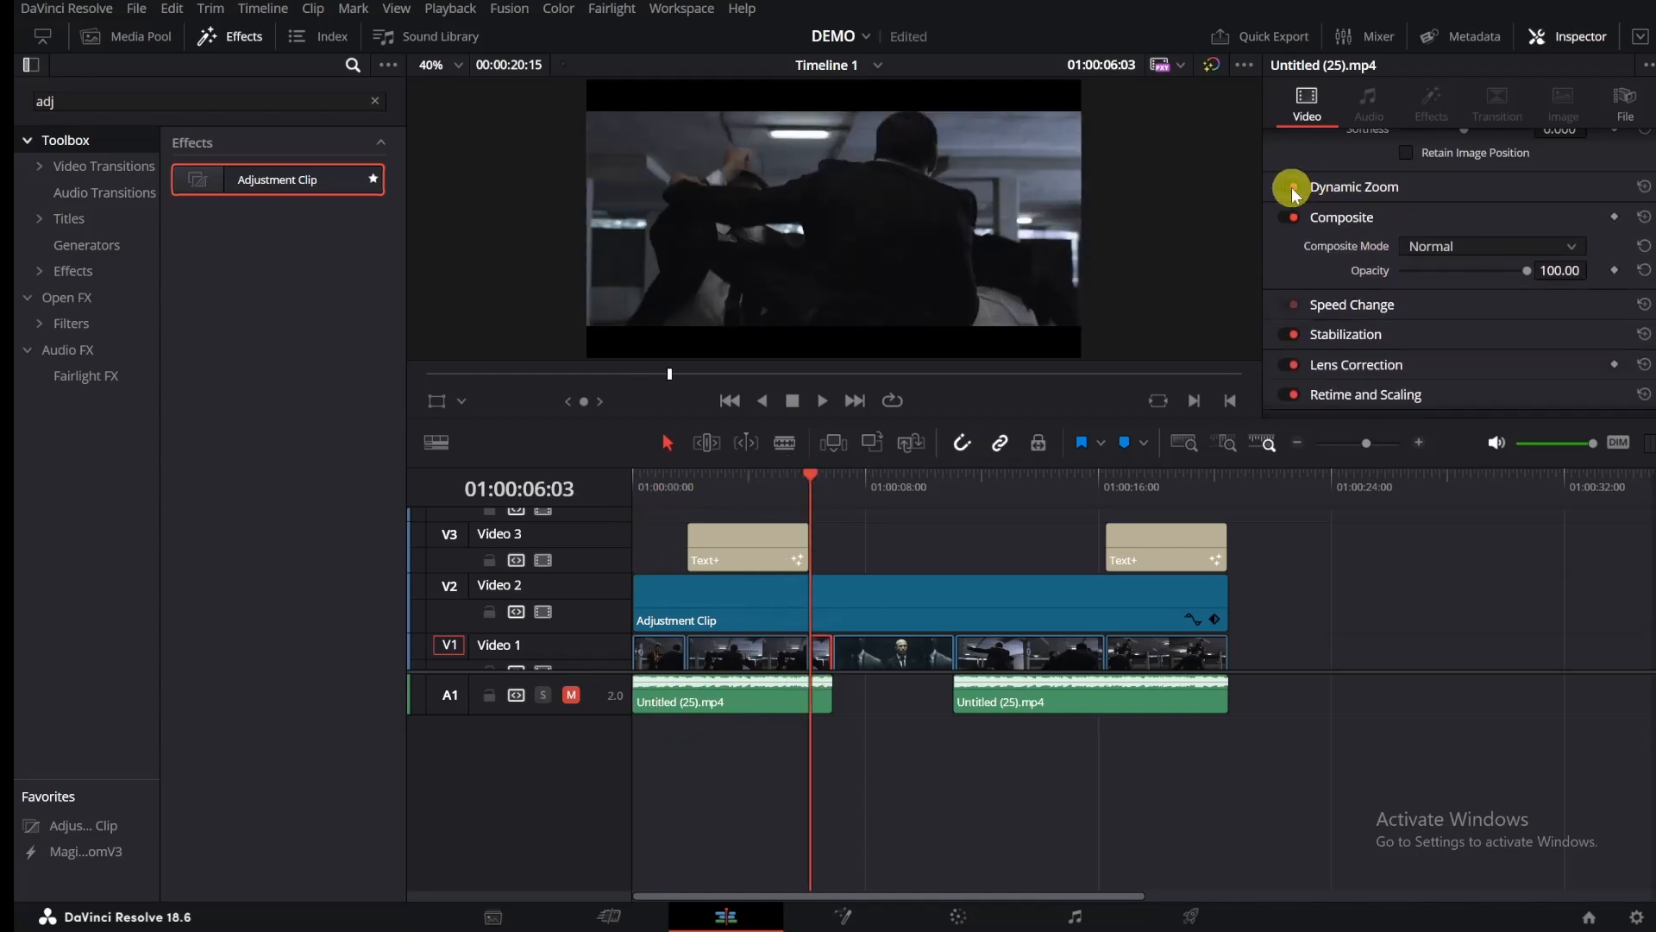
Step: Turn on Dynamic Zoom for the Video 1 clip directly before the final freeze frame
click(991, 659)
drag(812, 477, 981, 478)
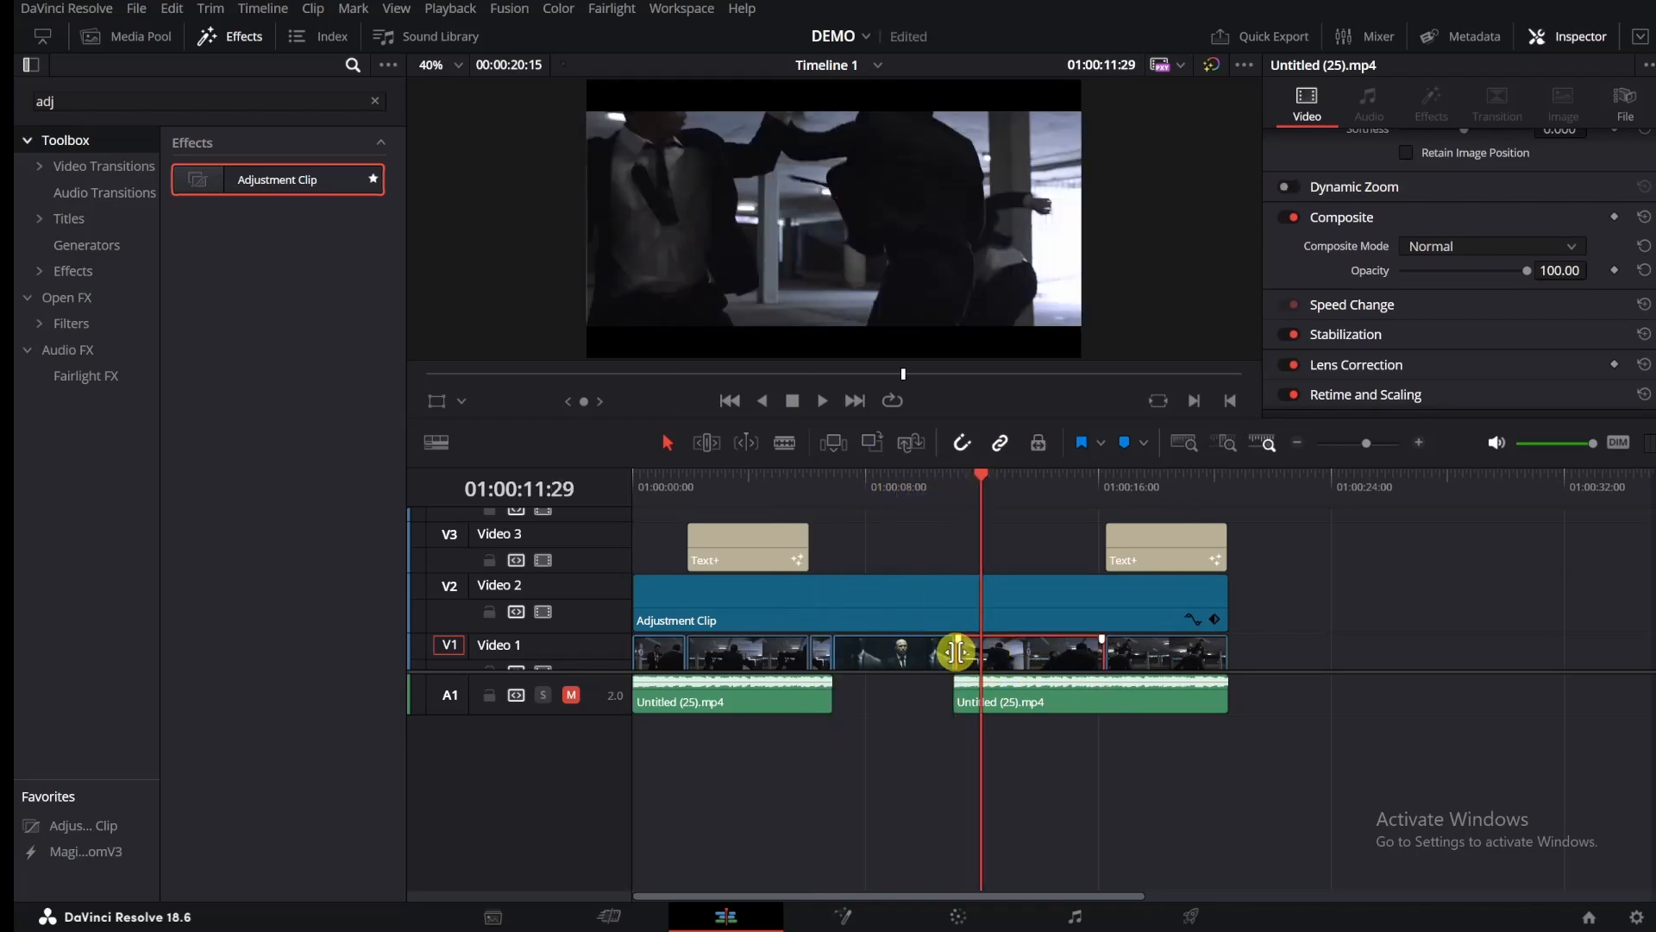
click(1285, 186)
click(973, 476)
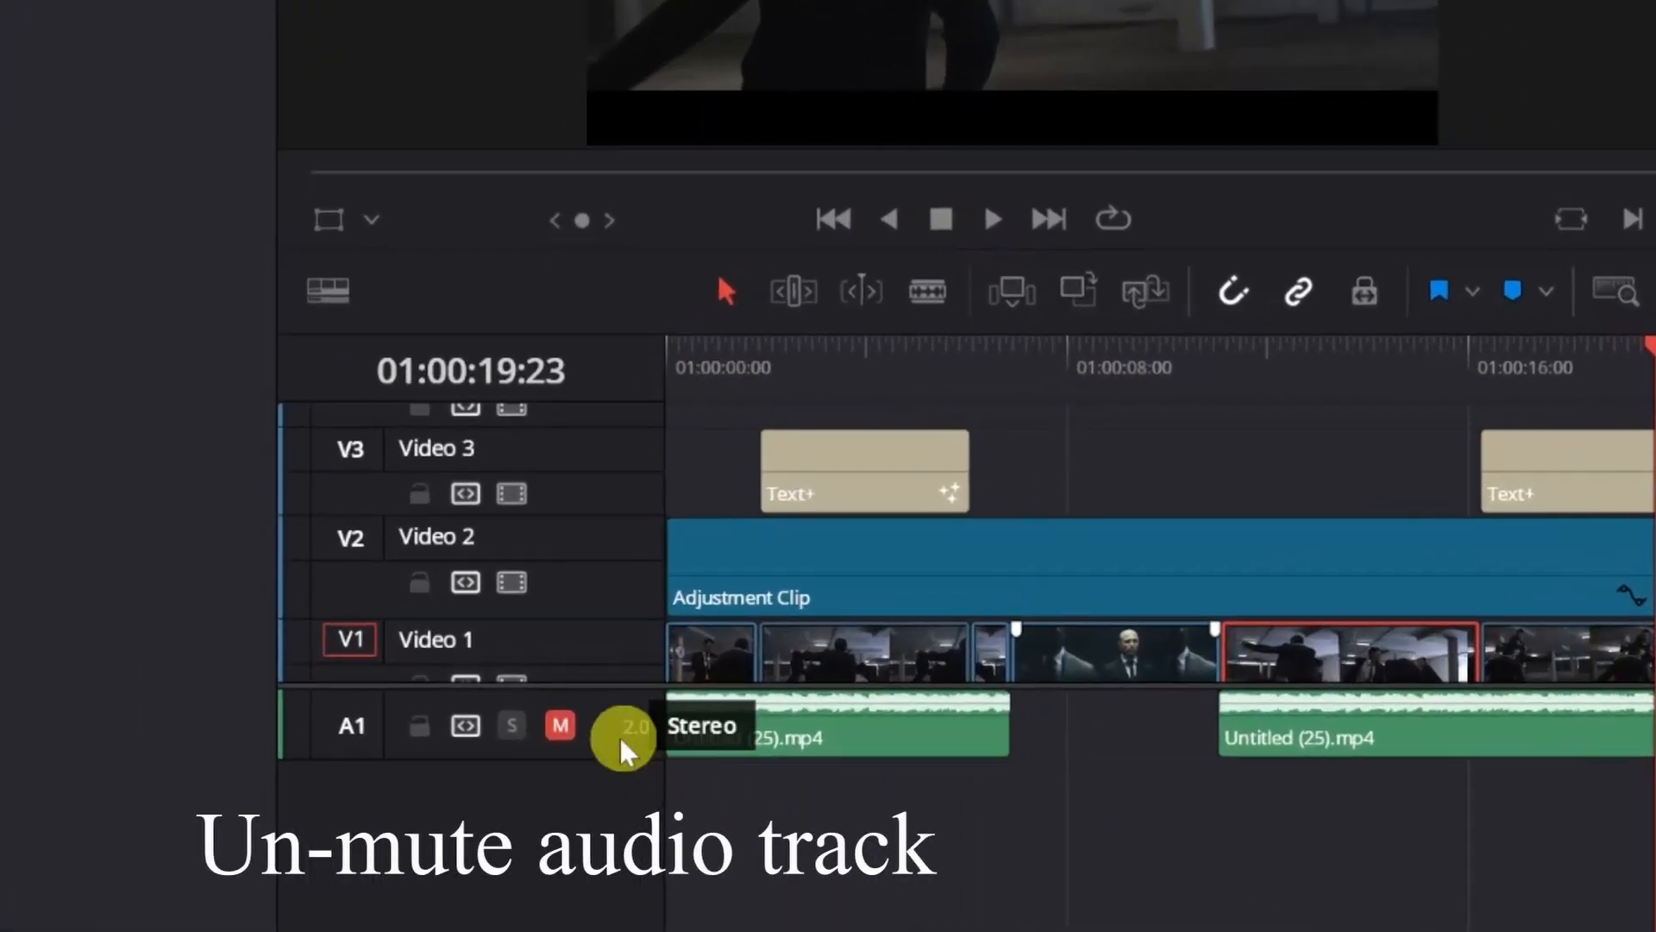
Step: Unmute the Audio 1 track and play the timeline from its start
click(557, 729)
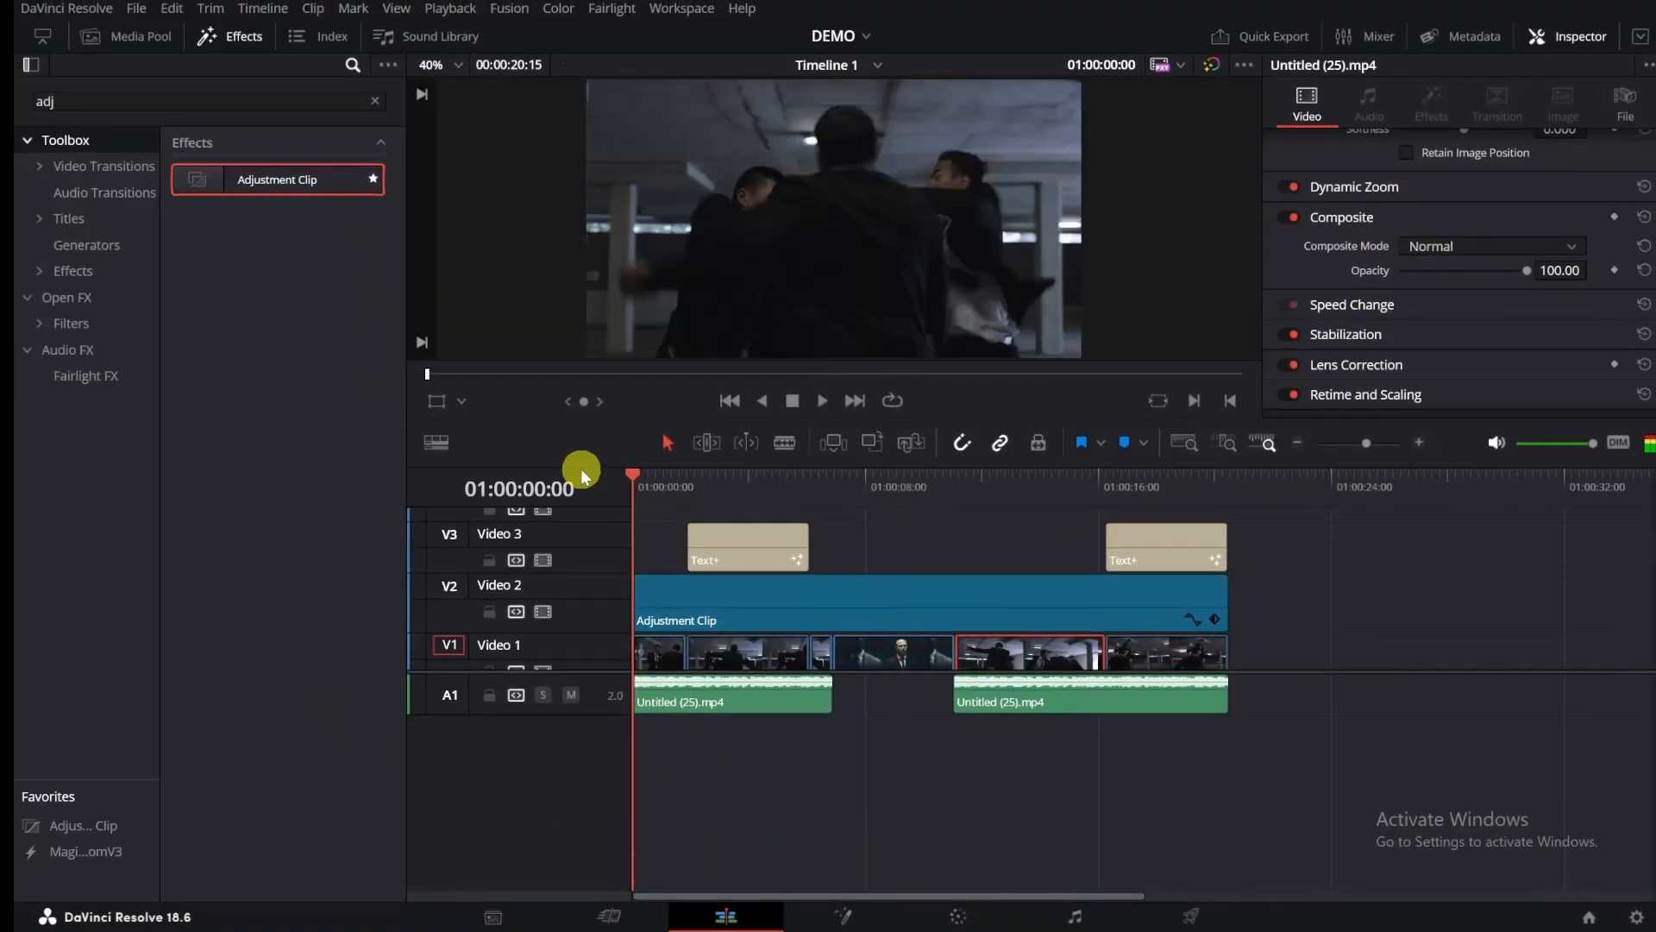
click(877, 342)
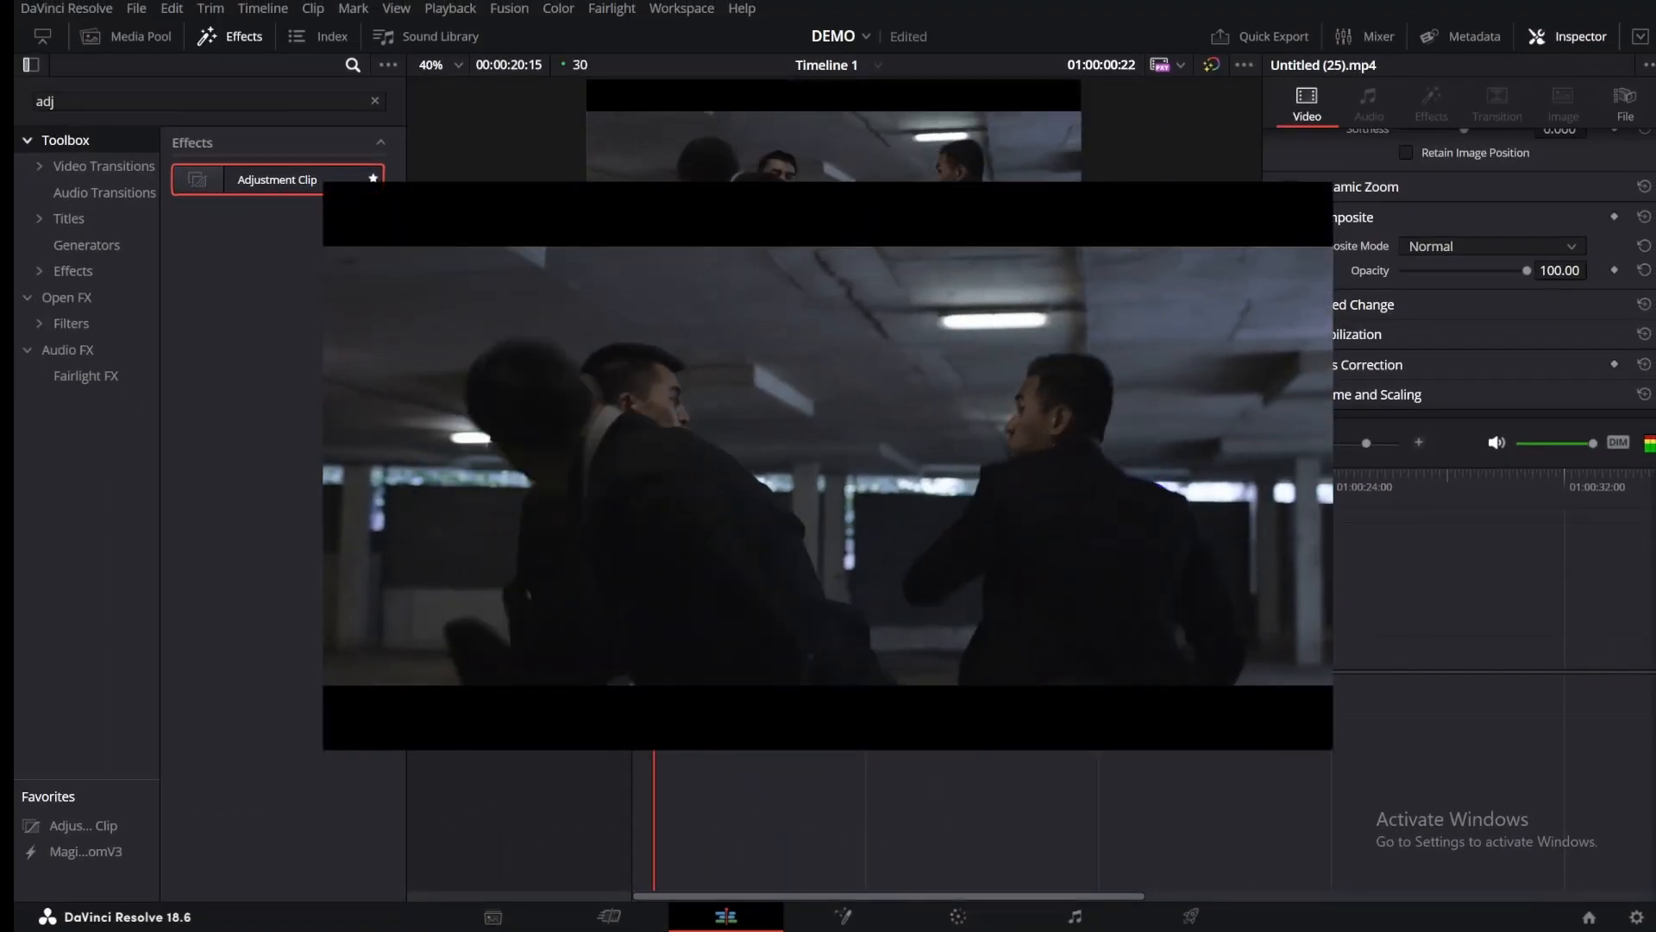